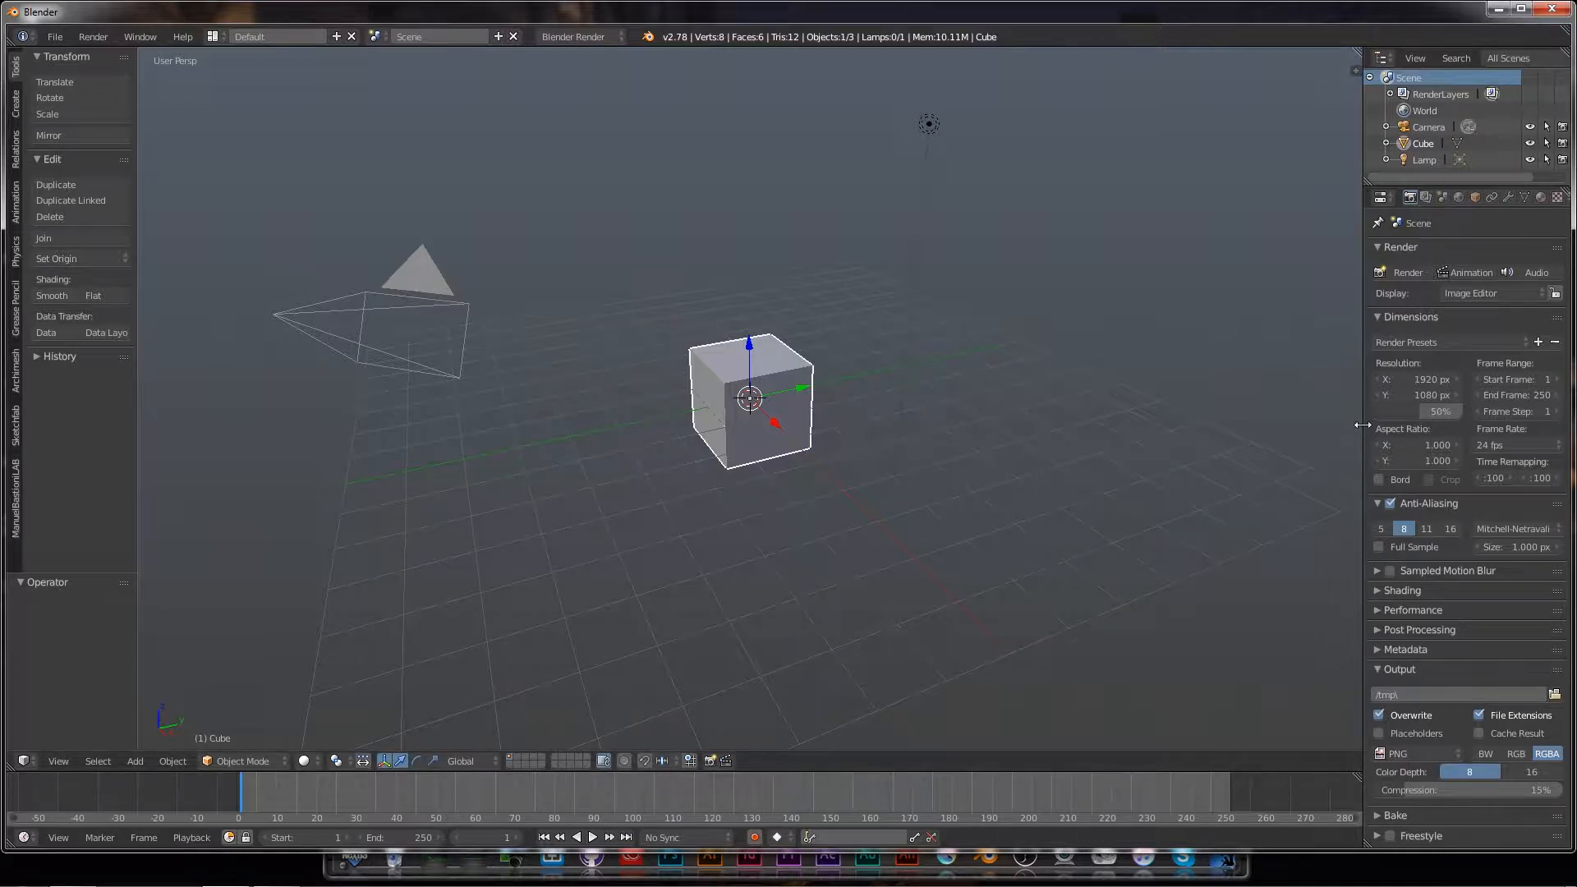
Step: Widen the Properties editor and set the cube material's diffuse colour to light blue
{"action": "left_click_drag", "start_coordinate": [1362, 425], "coordinate": [1315, 426]}
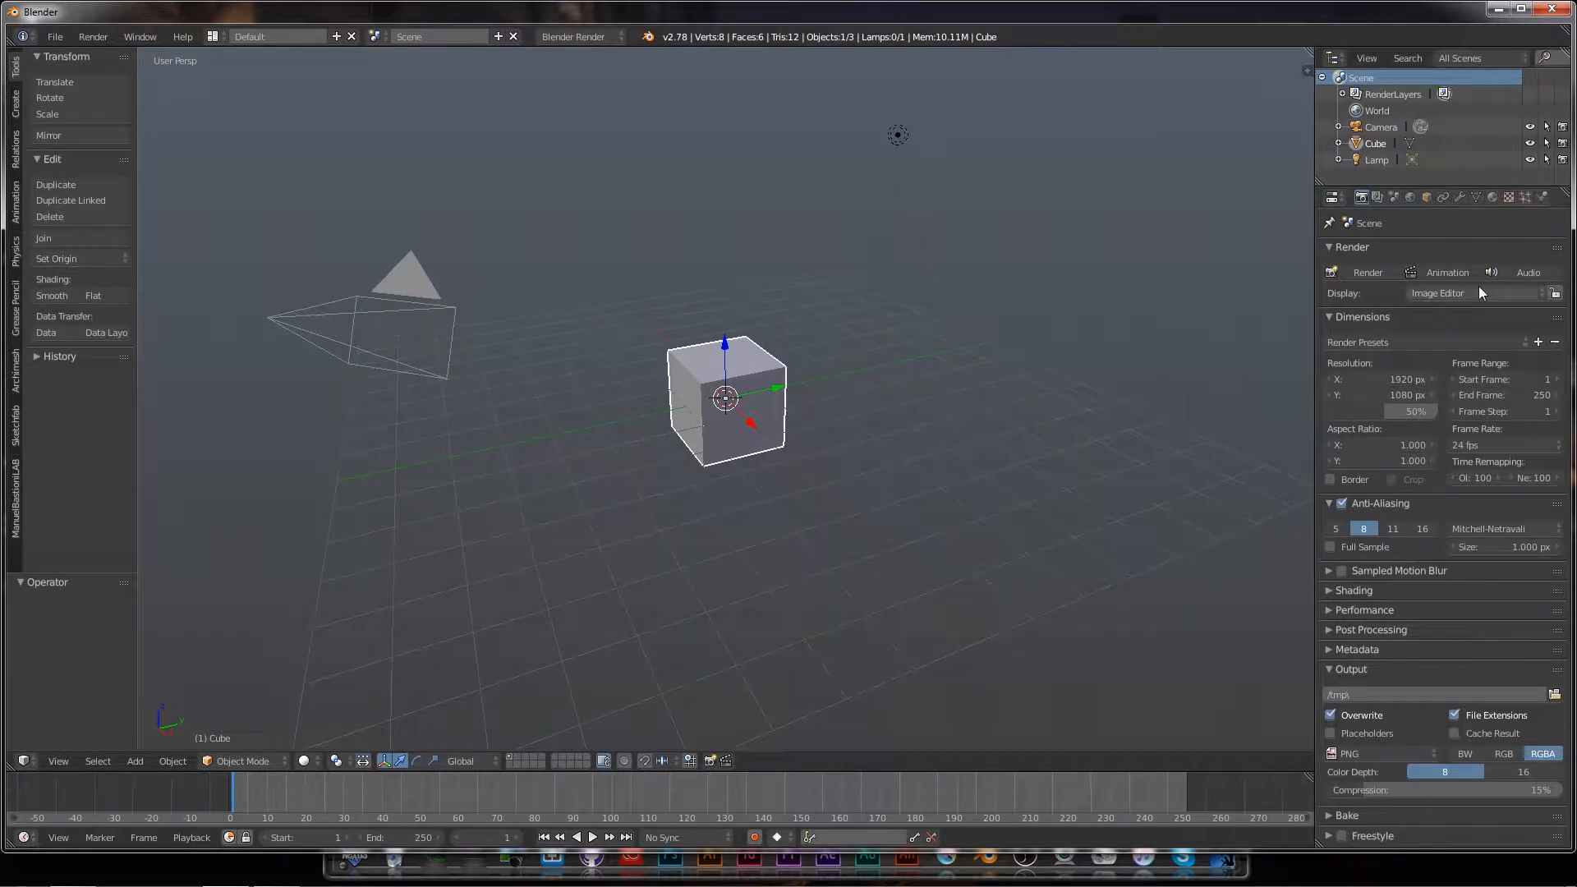
{"action": "left_click", "coordinate": [1492, 197]}
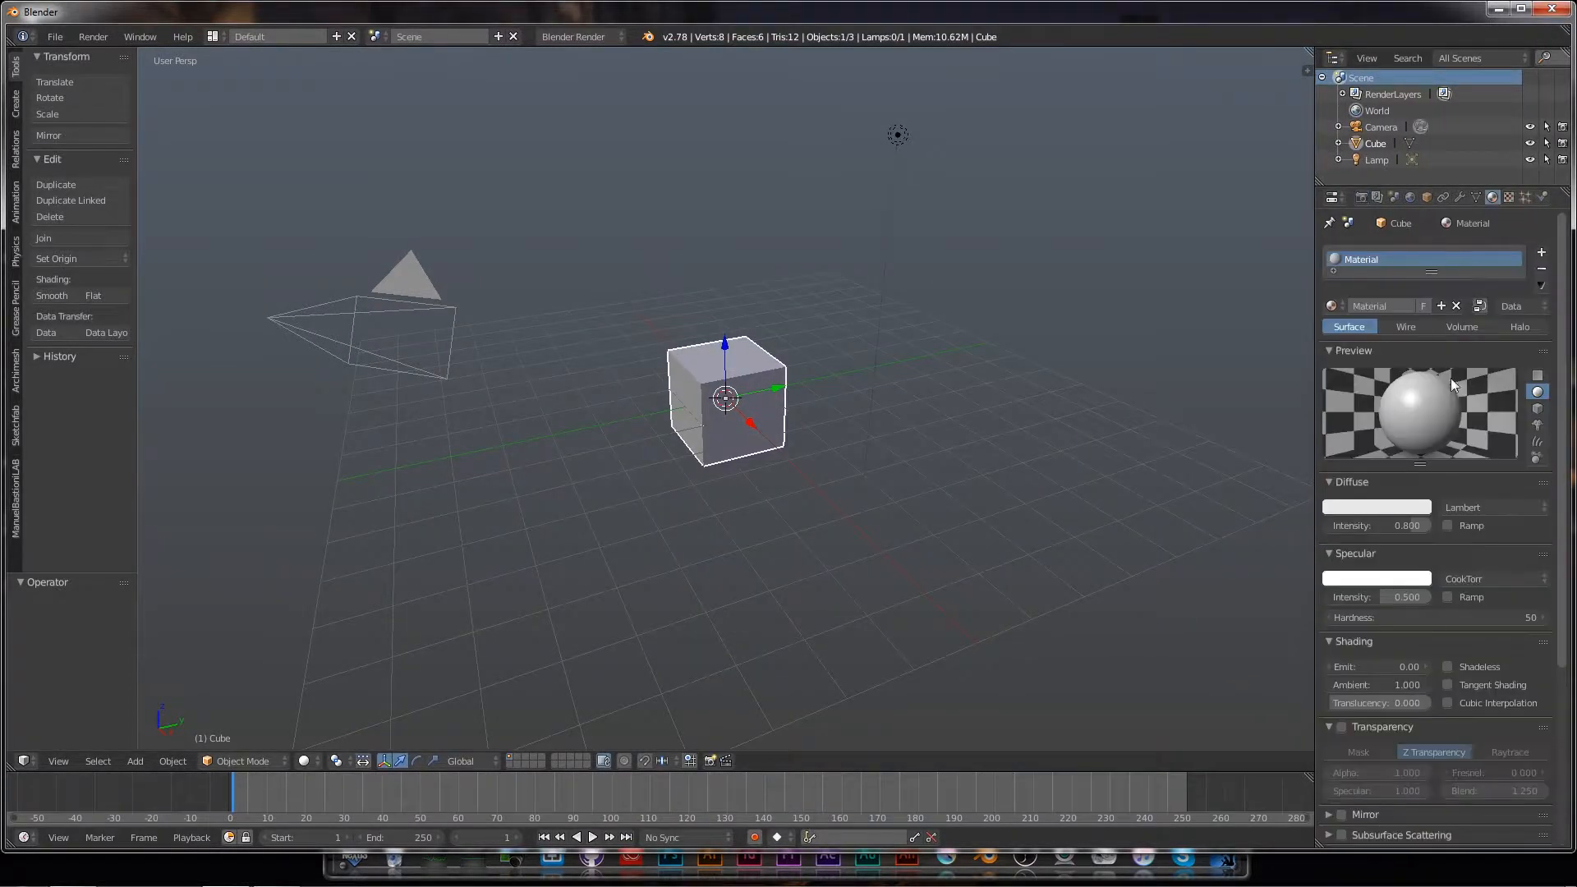
{"action": "left_click", "coordinate": [1386, 508]}
{"action": "left_click_drag", "start_coordinate": [1331, 362], "coordinate": [1357, 368]}
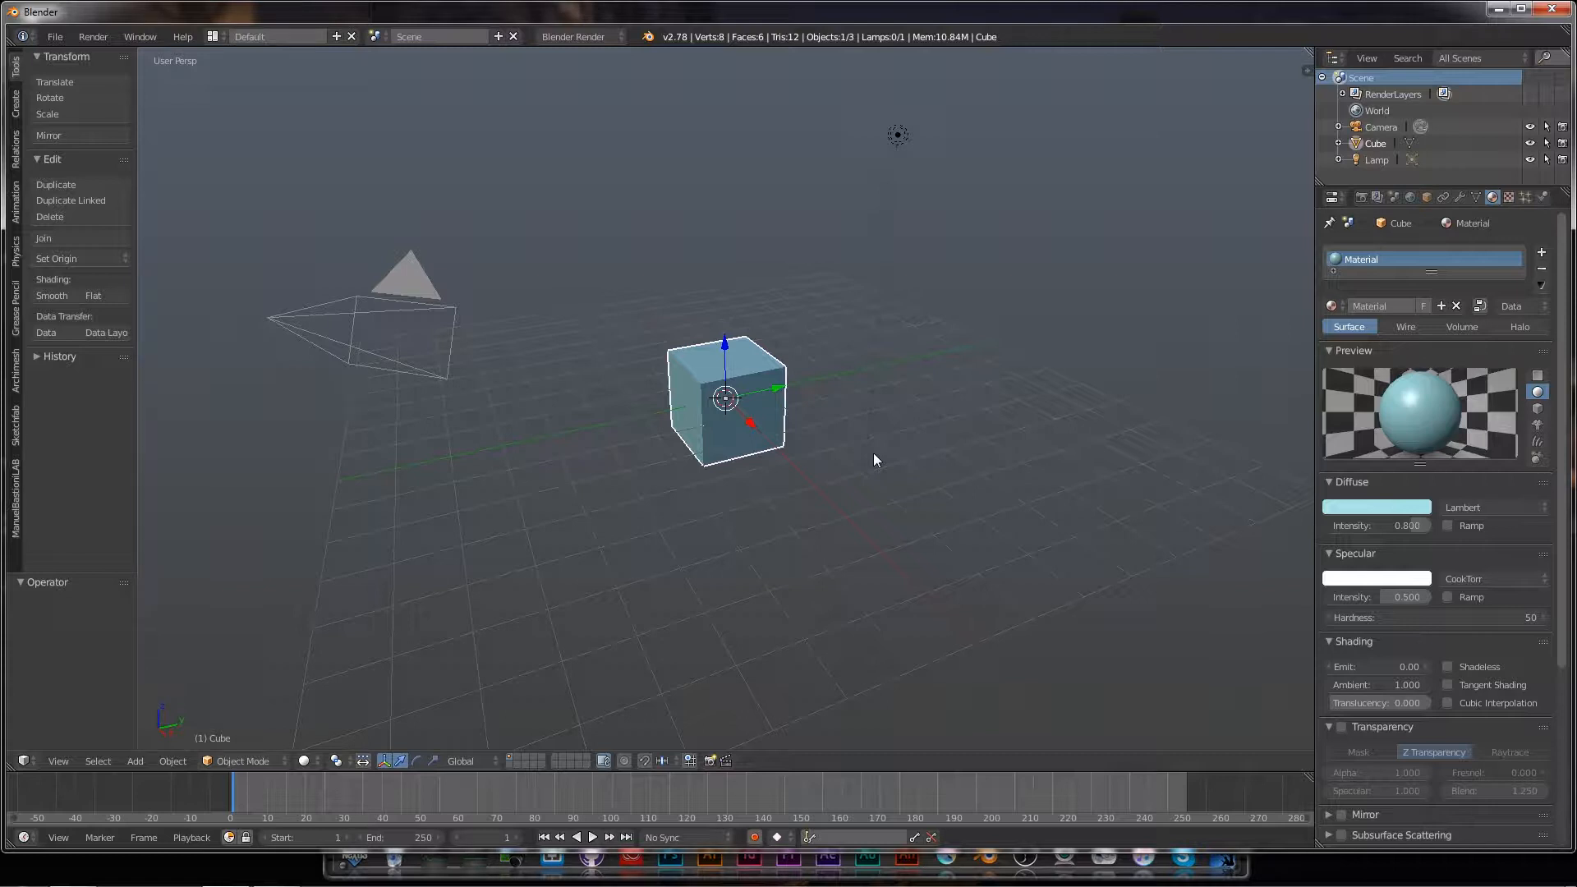
Step: Set the cube's texture type to Marble
{"action": "left_click", "coordinate": [1509, 198]}
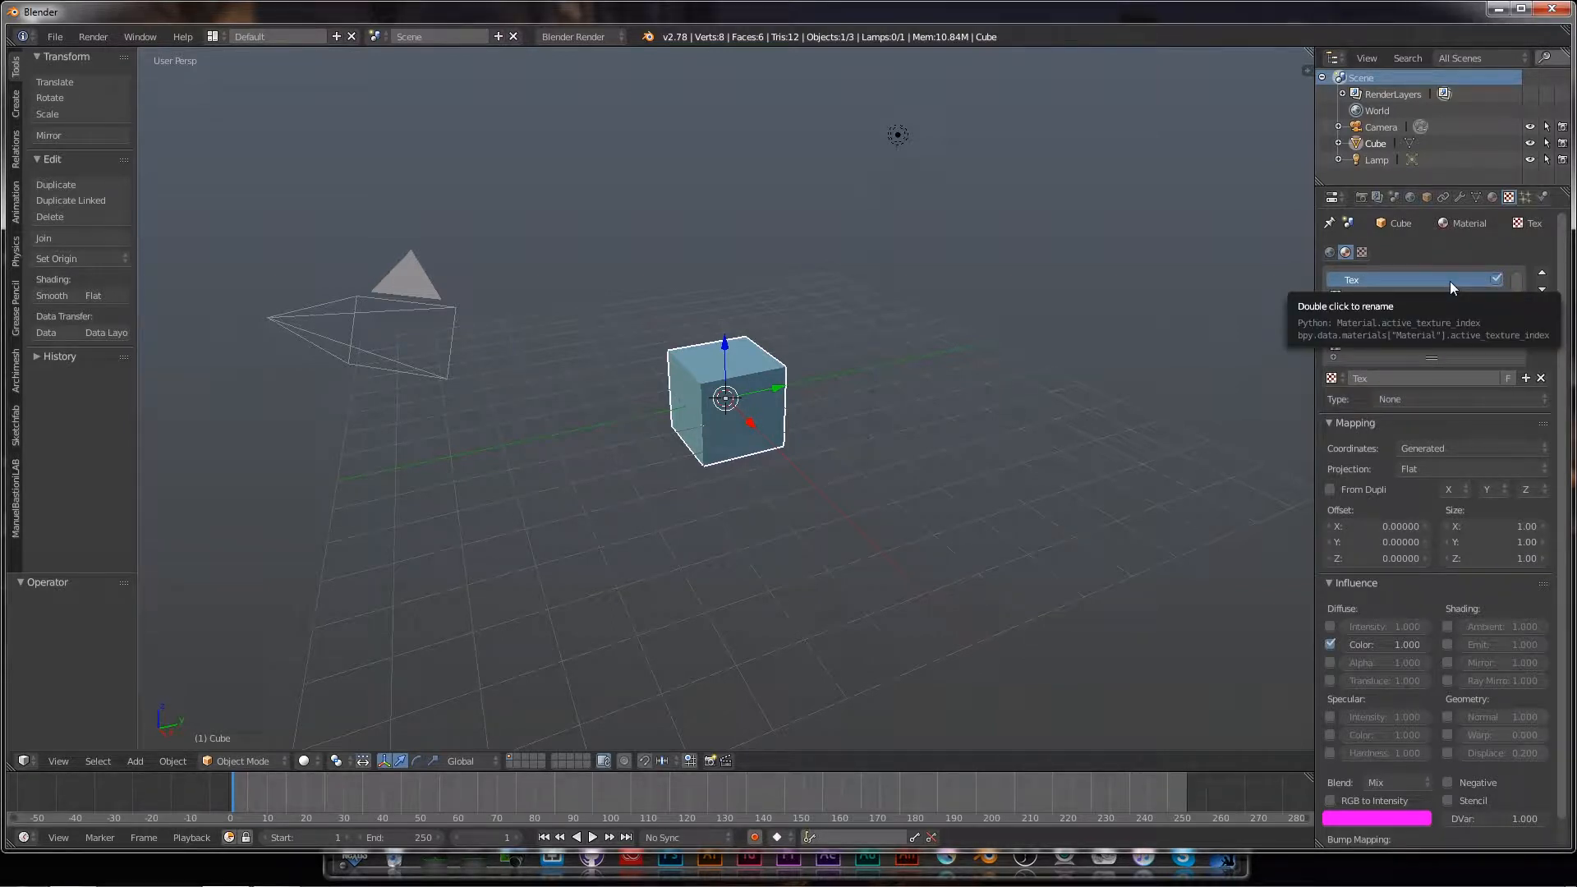
{"action": "left_click", "coordinate": [1478, 398]}
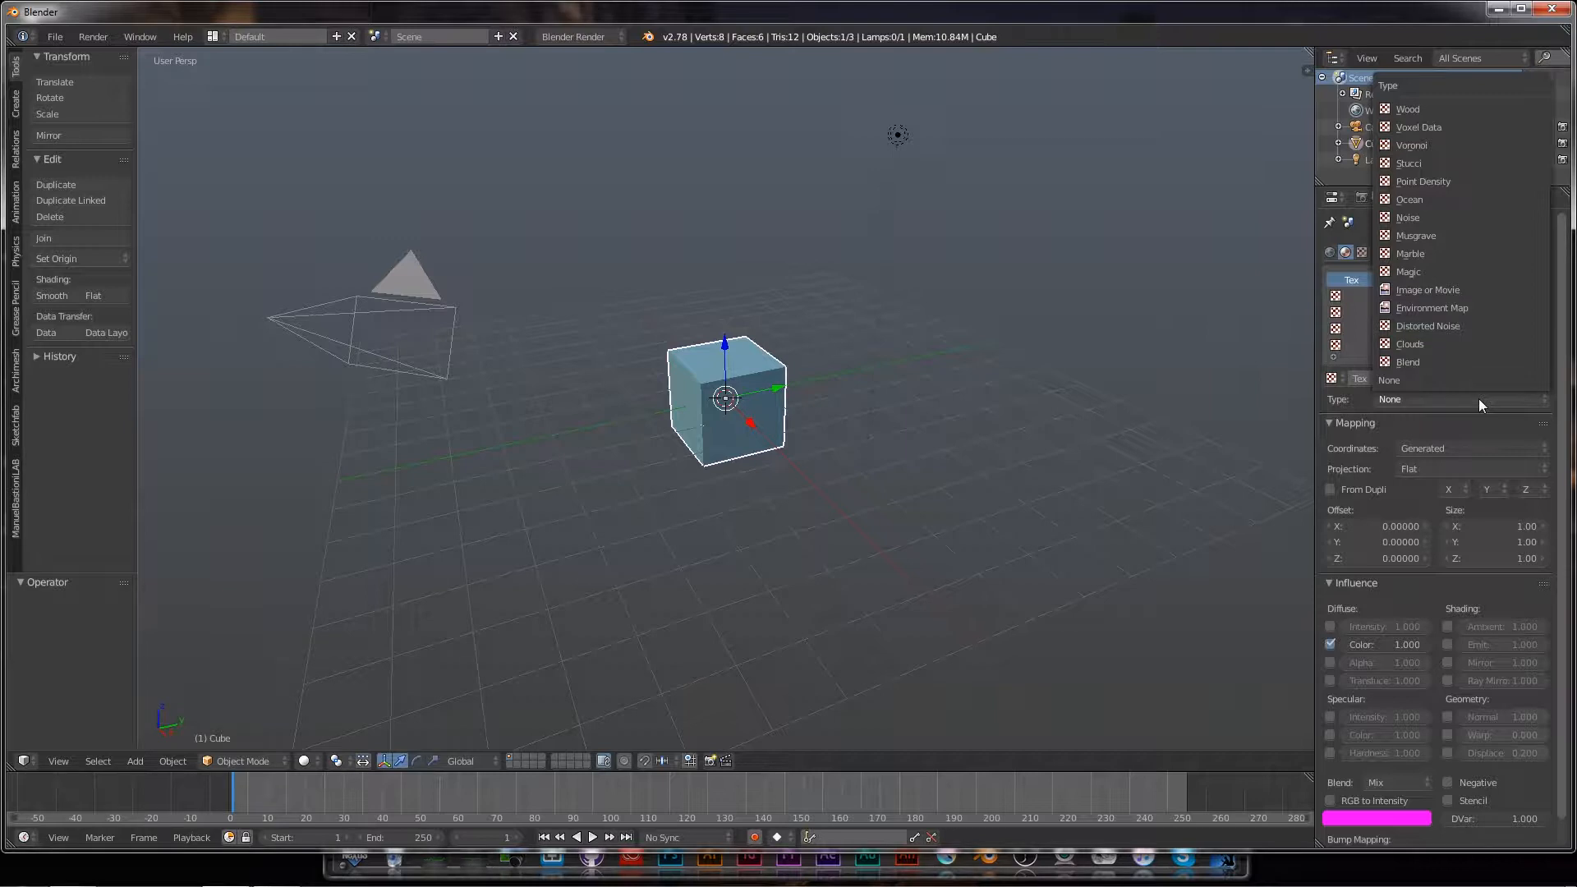
{"action": "left_click", "coordinate": [1438, 255]}
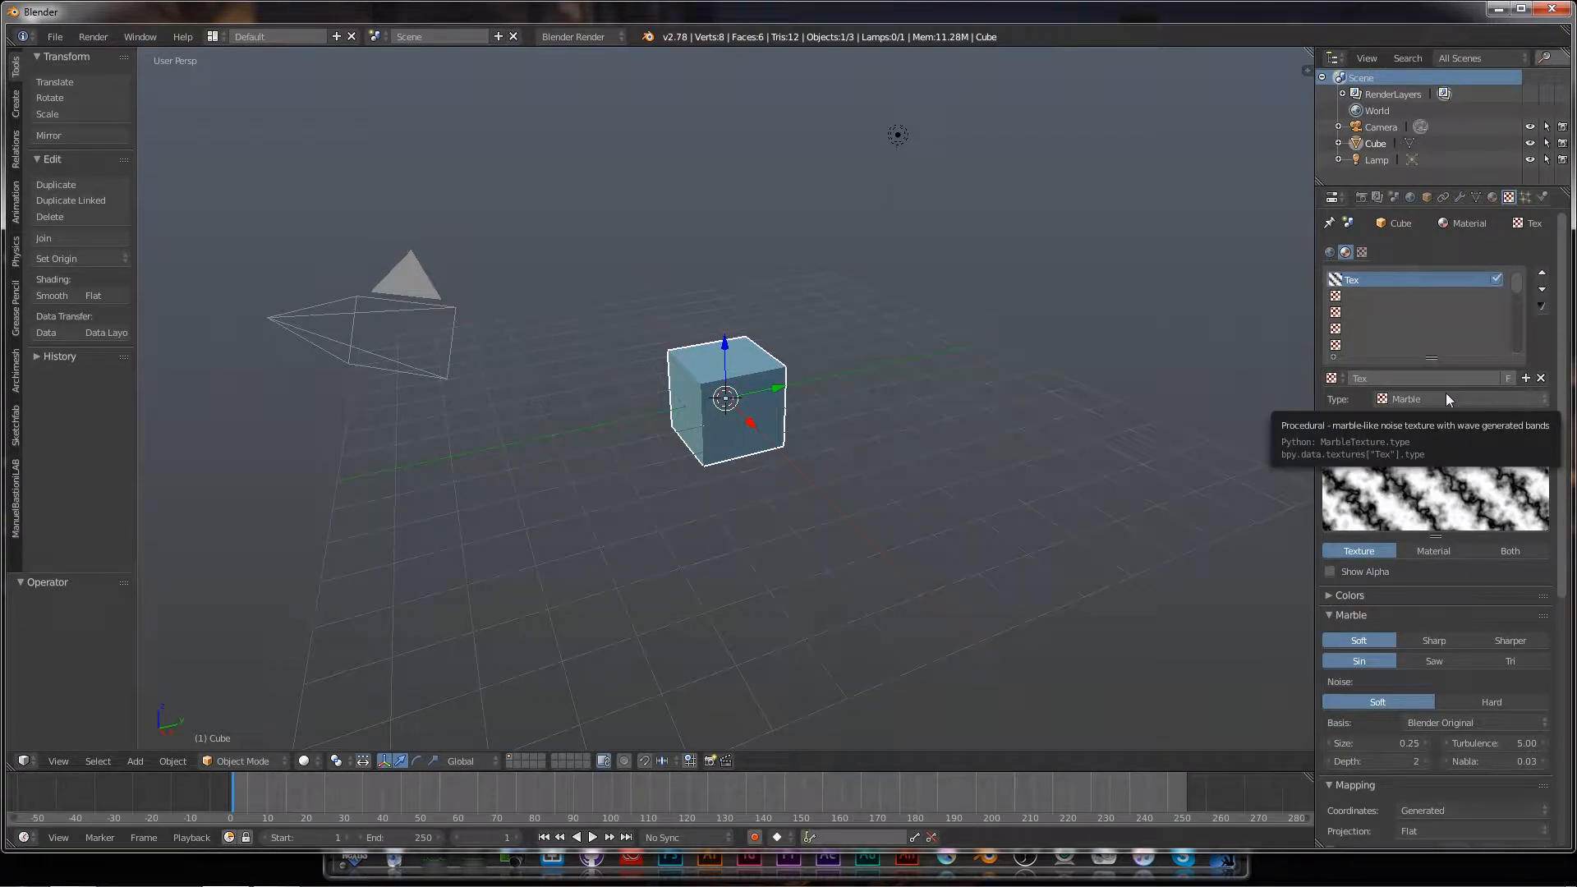
Step: Switch the viewport to Rendered shading to see the magenta marble on the cube
{"action": "left_click", "coordinate": [316, 762]}
{"action": "left_click", "coordinate": [334, 652]}
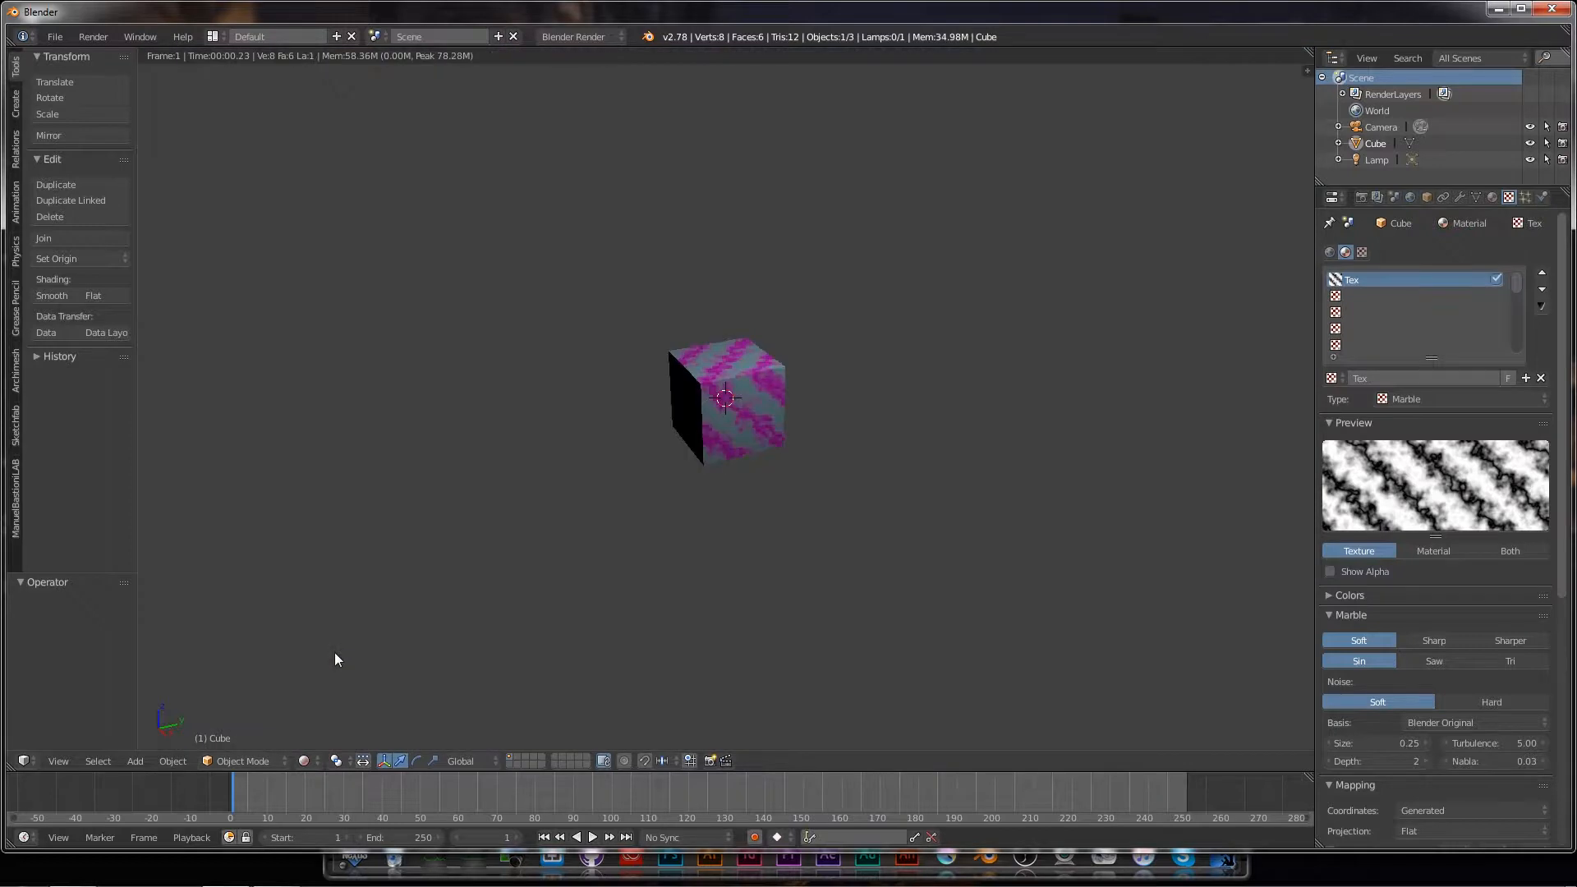
{"action": "scroll", "coordinate": [850, 525], "scroll_direction": "up", "scroll_amount": 4}
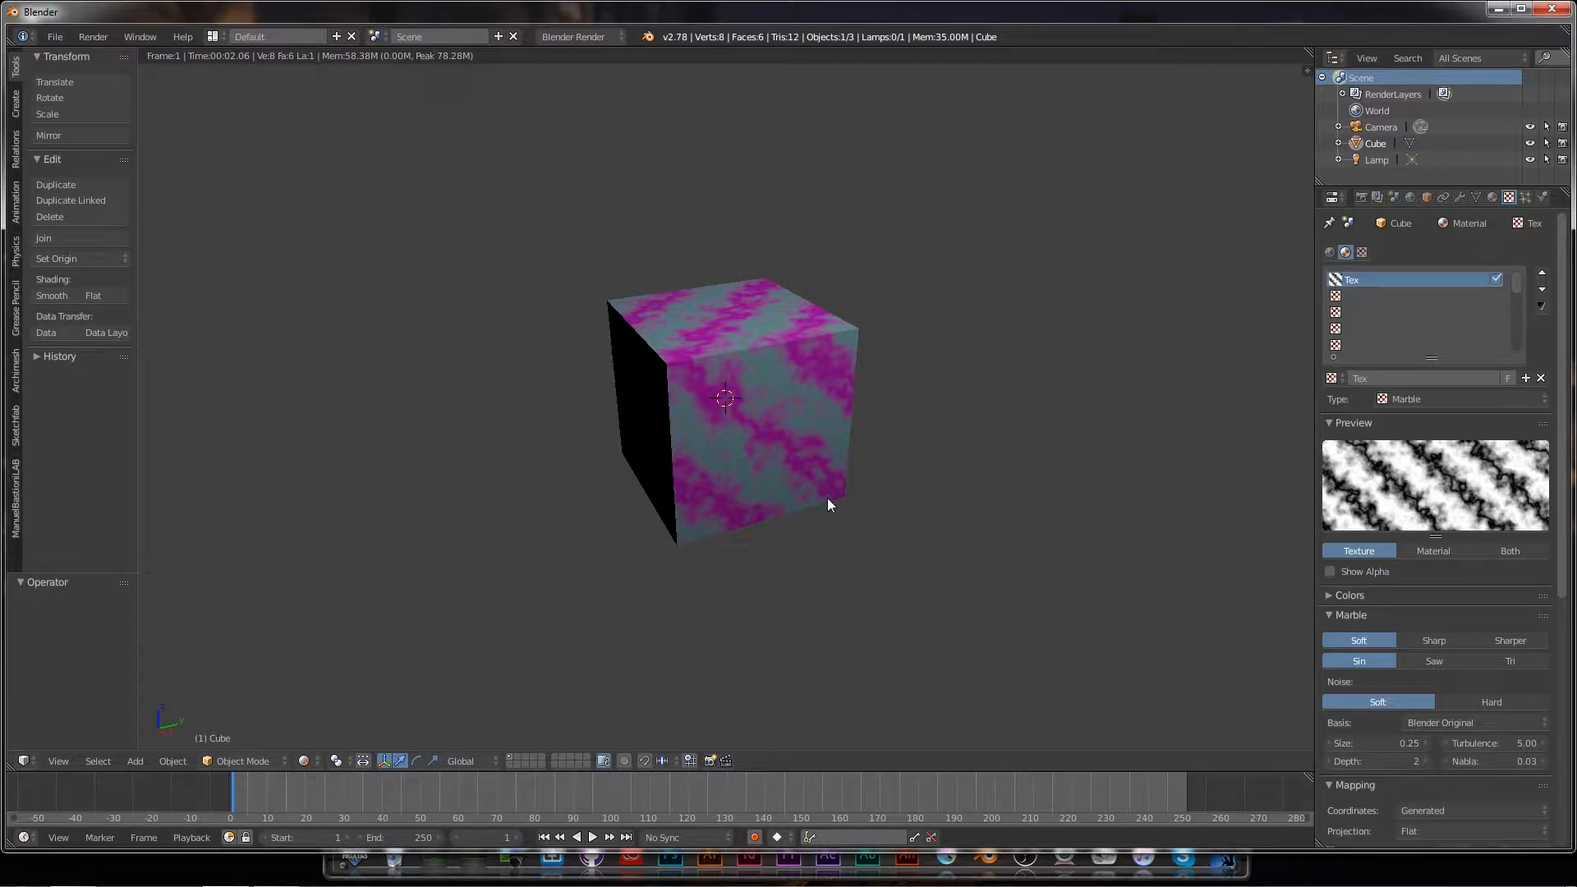
Step: Scroll the texture properties down to the Influence panel
{"action": "left_click_drag", "start_coordinate": [1563, 567], "coordinate": [1567, 813]}
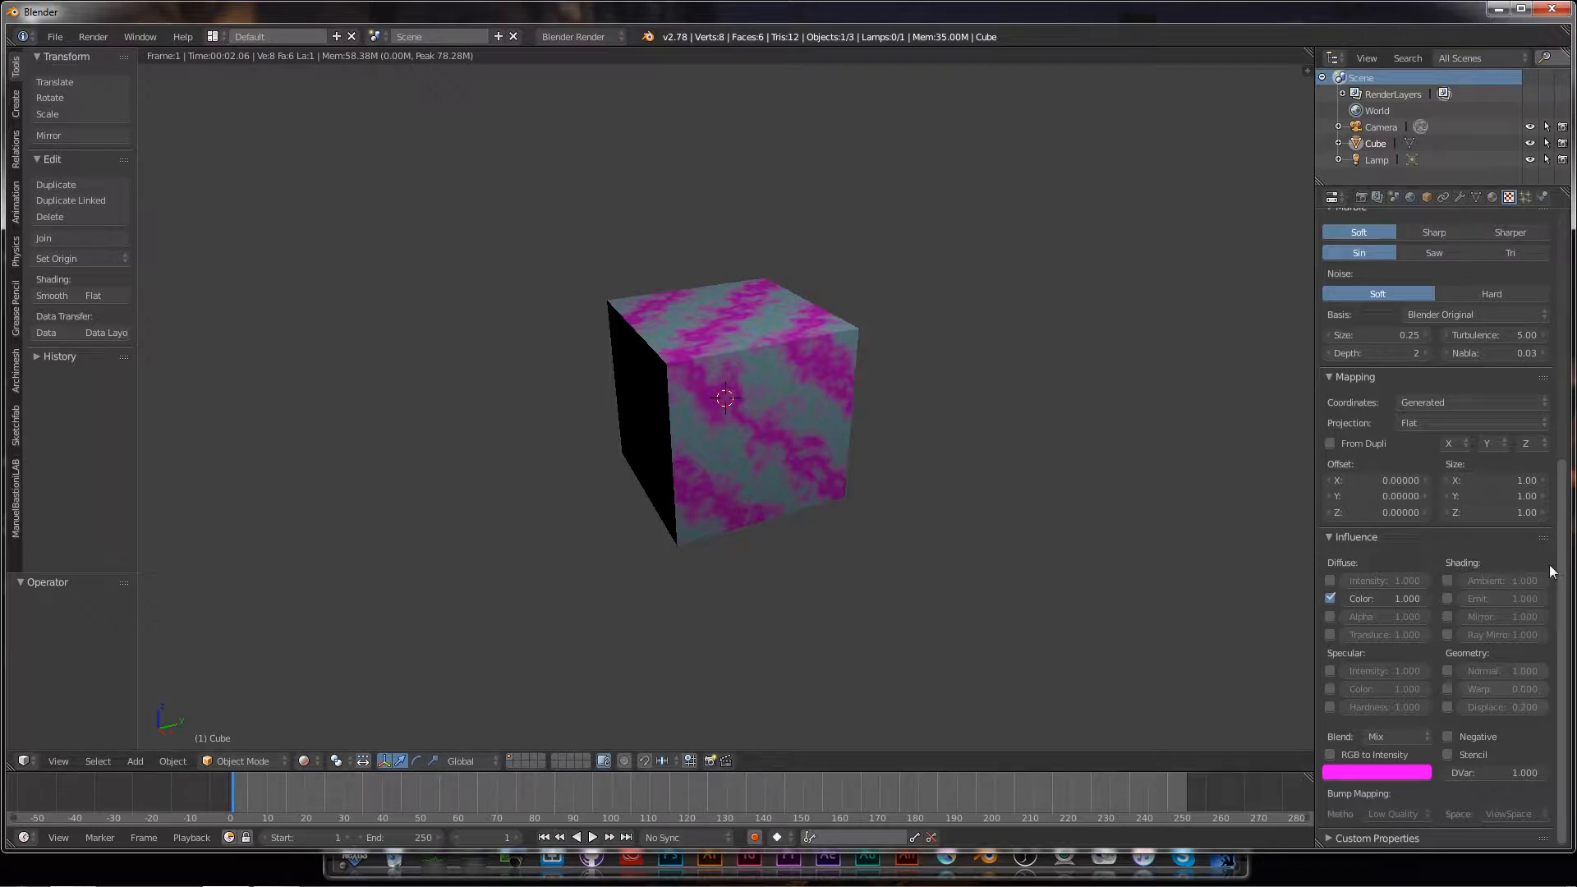
{"action": "left_click_drag", "start_coordinate": [1562, 584], "coordinate": [1569, 345]}
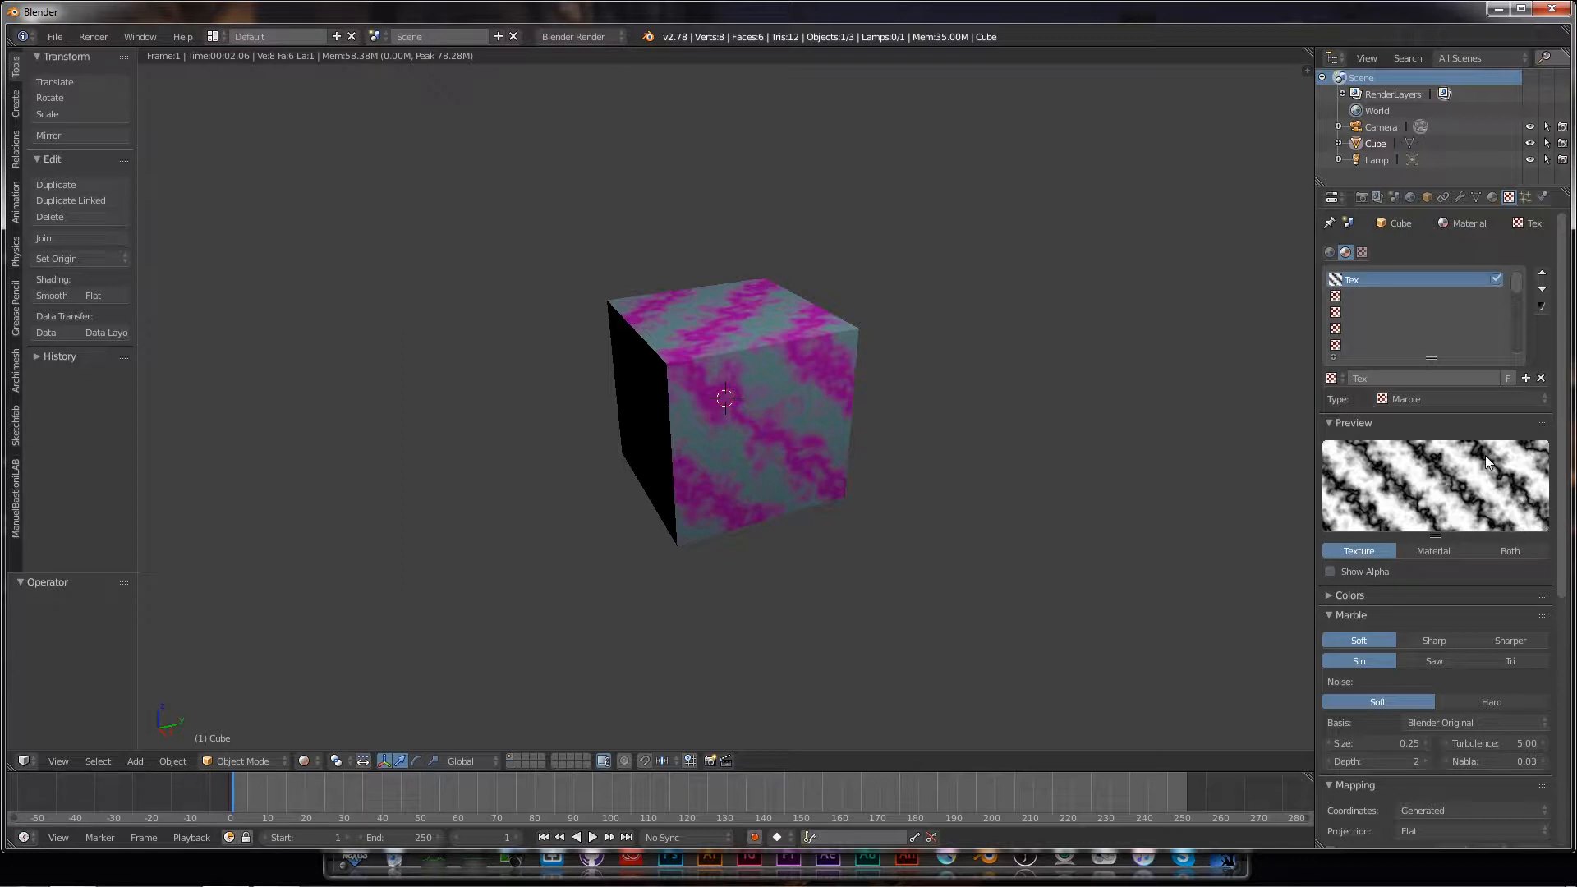
{"action": "left_click_drag", "start_coordinate": [1565, 493], "coordinate": [1568, 775]}
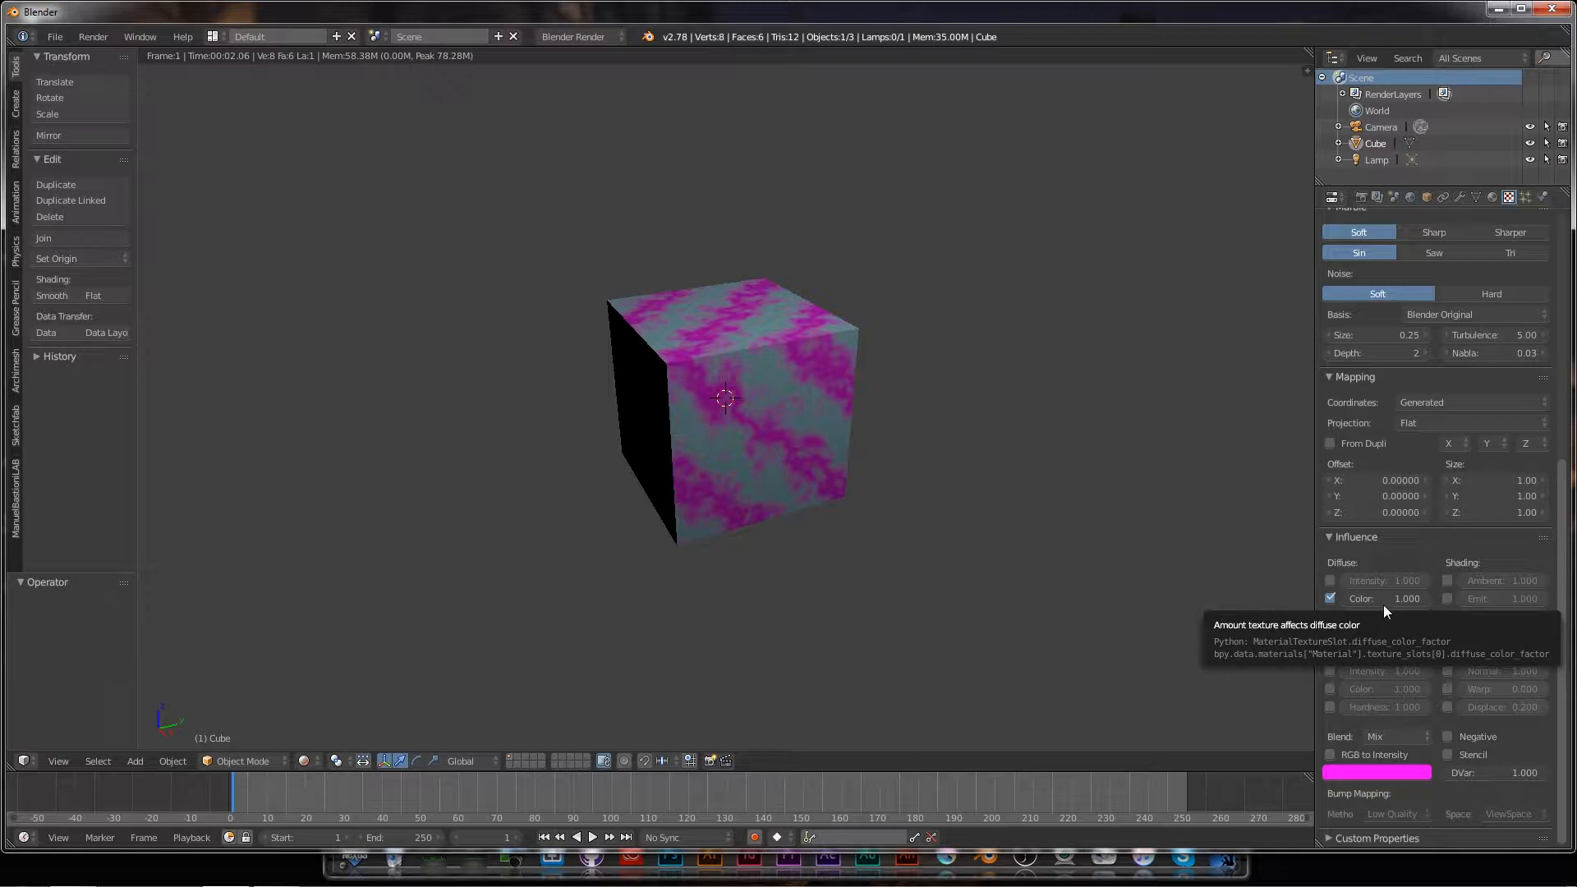
Step: Test the texture's Color influence, trying 0.5 and settling on 1.000
{"action": "left_click", "coordinate": [1330, 599]}
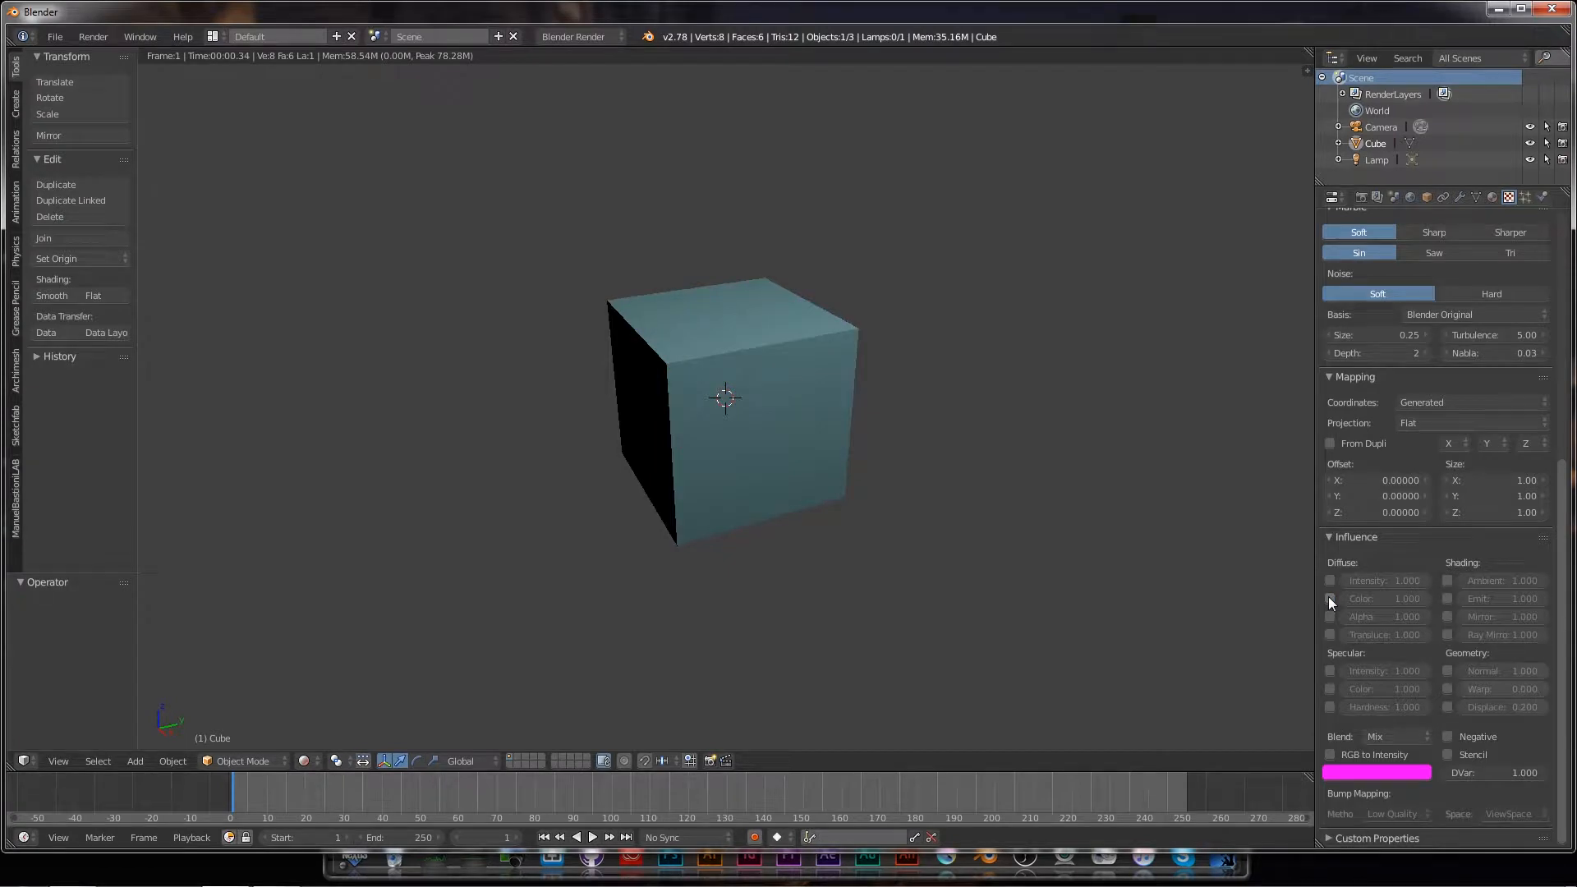
{"action": "left_click", "coordinate": [1330, 599]}
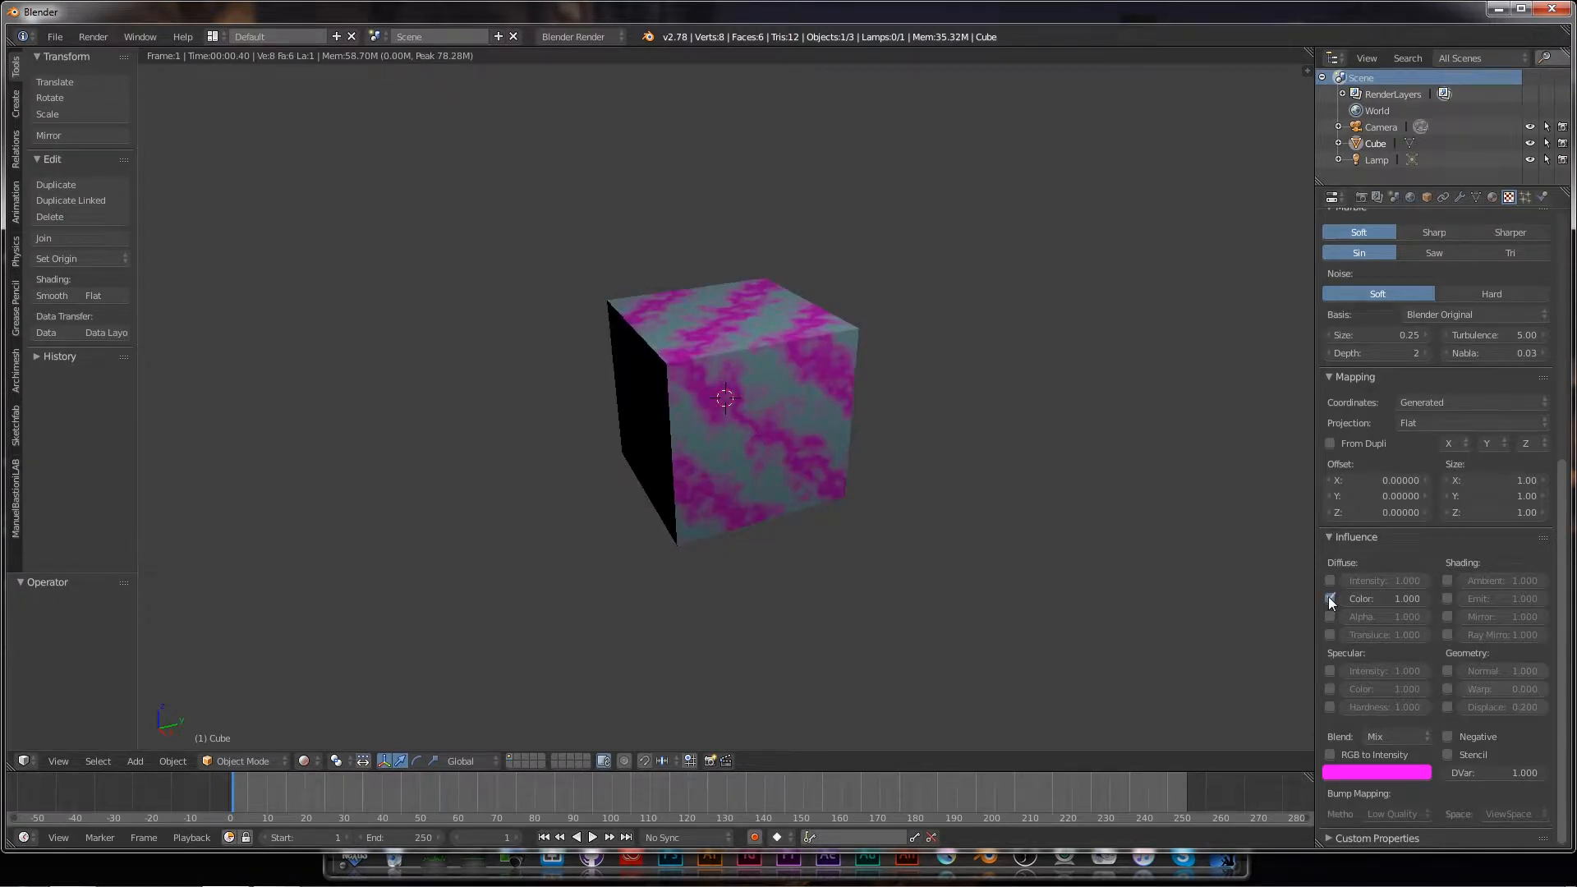
{"action": "left_click", "coordinate": [1376, 601]}
{"action": "type", "text": ".5"}
{"action": "key", "text": "Return"}
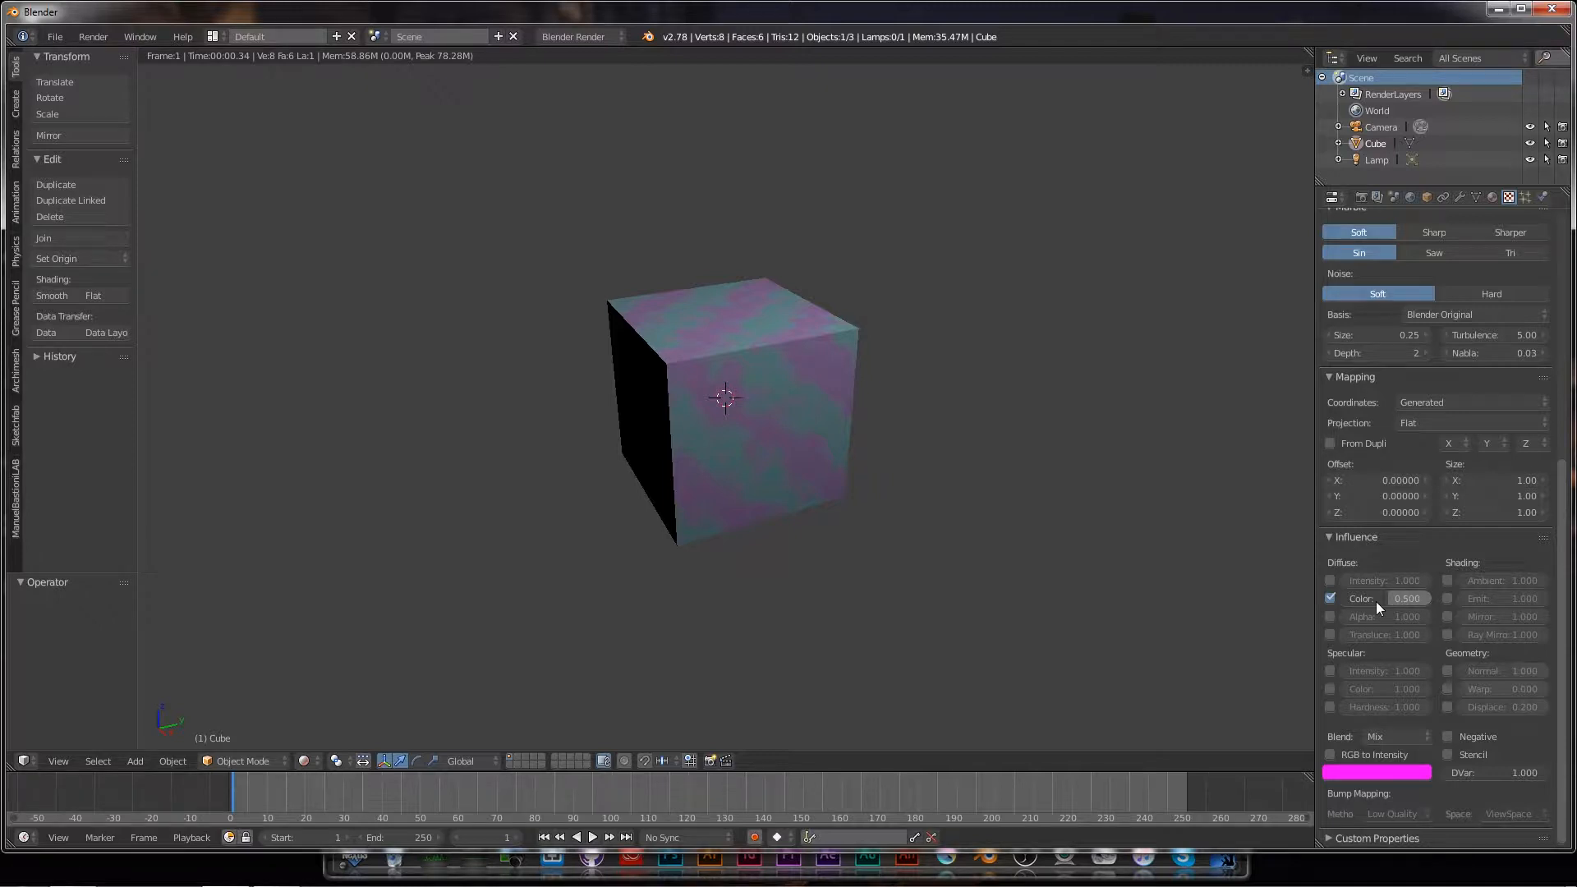
{"action": "left_click", "coordinate": [1377, 602]}
{"action": "type", "text": "1"}
{"action": "key", "text": "Return"}
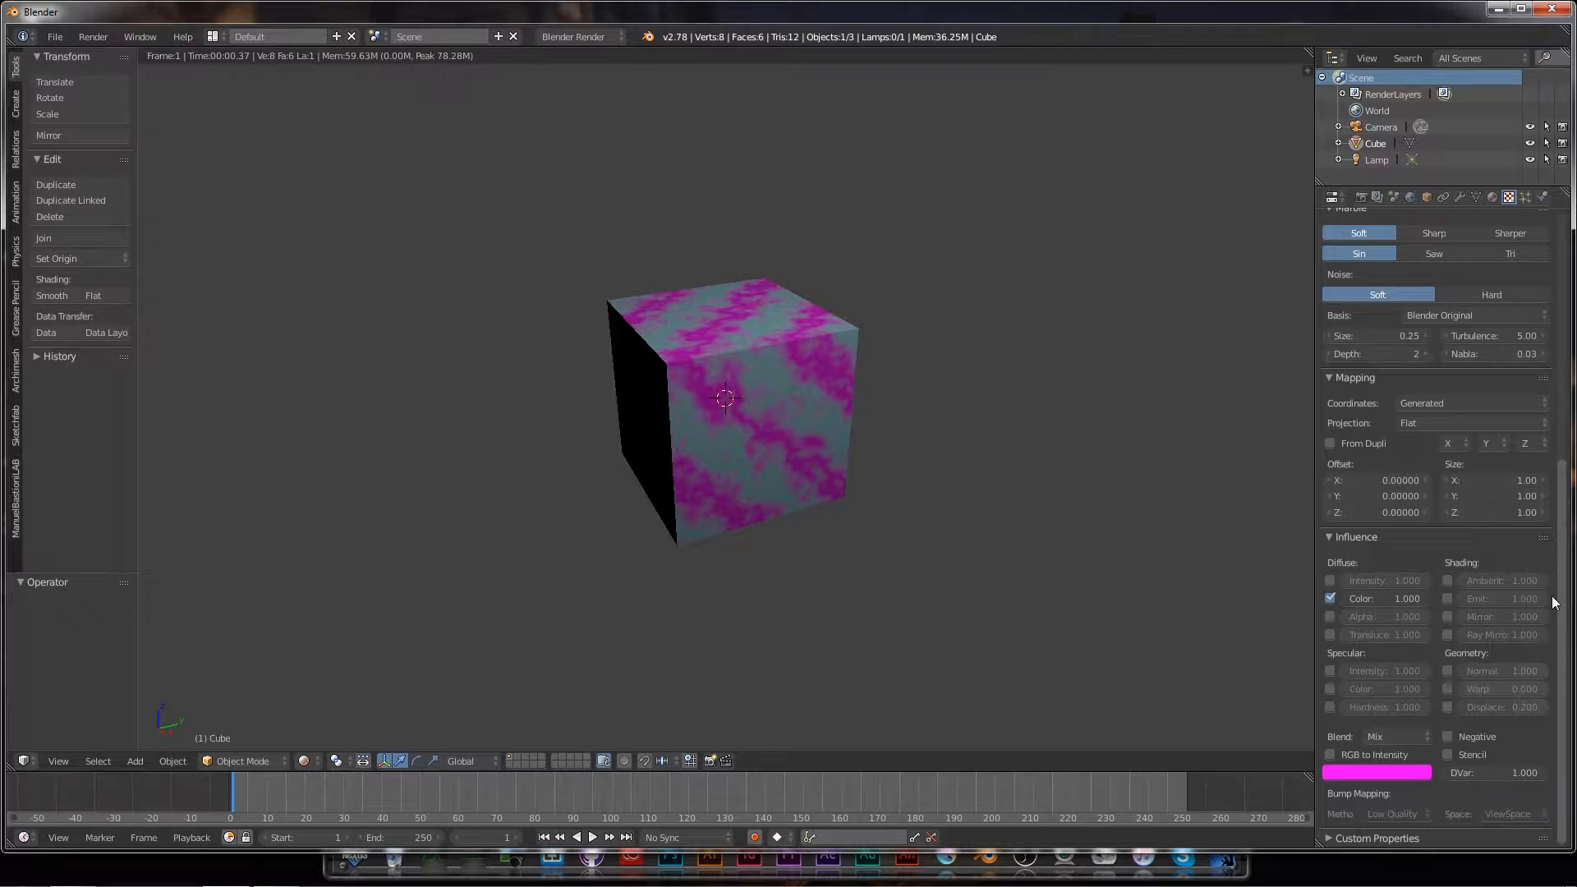
Step: Enable Geometry Normal influence for bumpy relief, turn Emit back off, and check the Blend modes
{"action": "left_click", "coordinate": [1447, 598]}
{"action": "left_click", "coordinate": [1329, 598]}
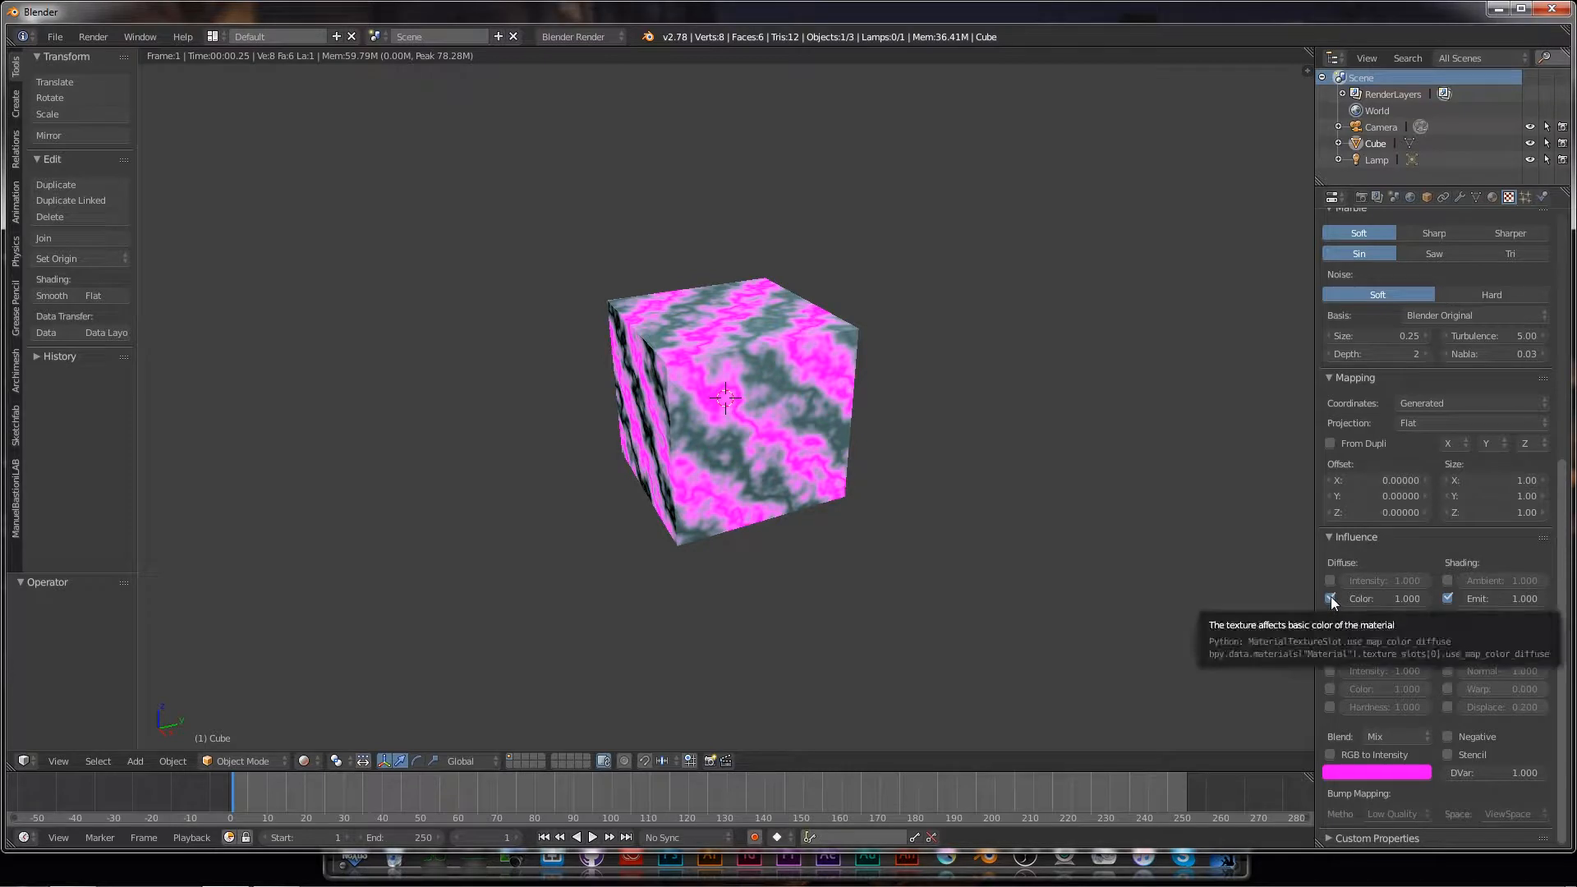
{"action": "left_click", "coordinate": [1331, 598]}
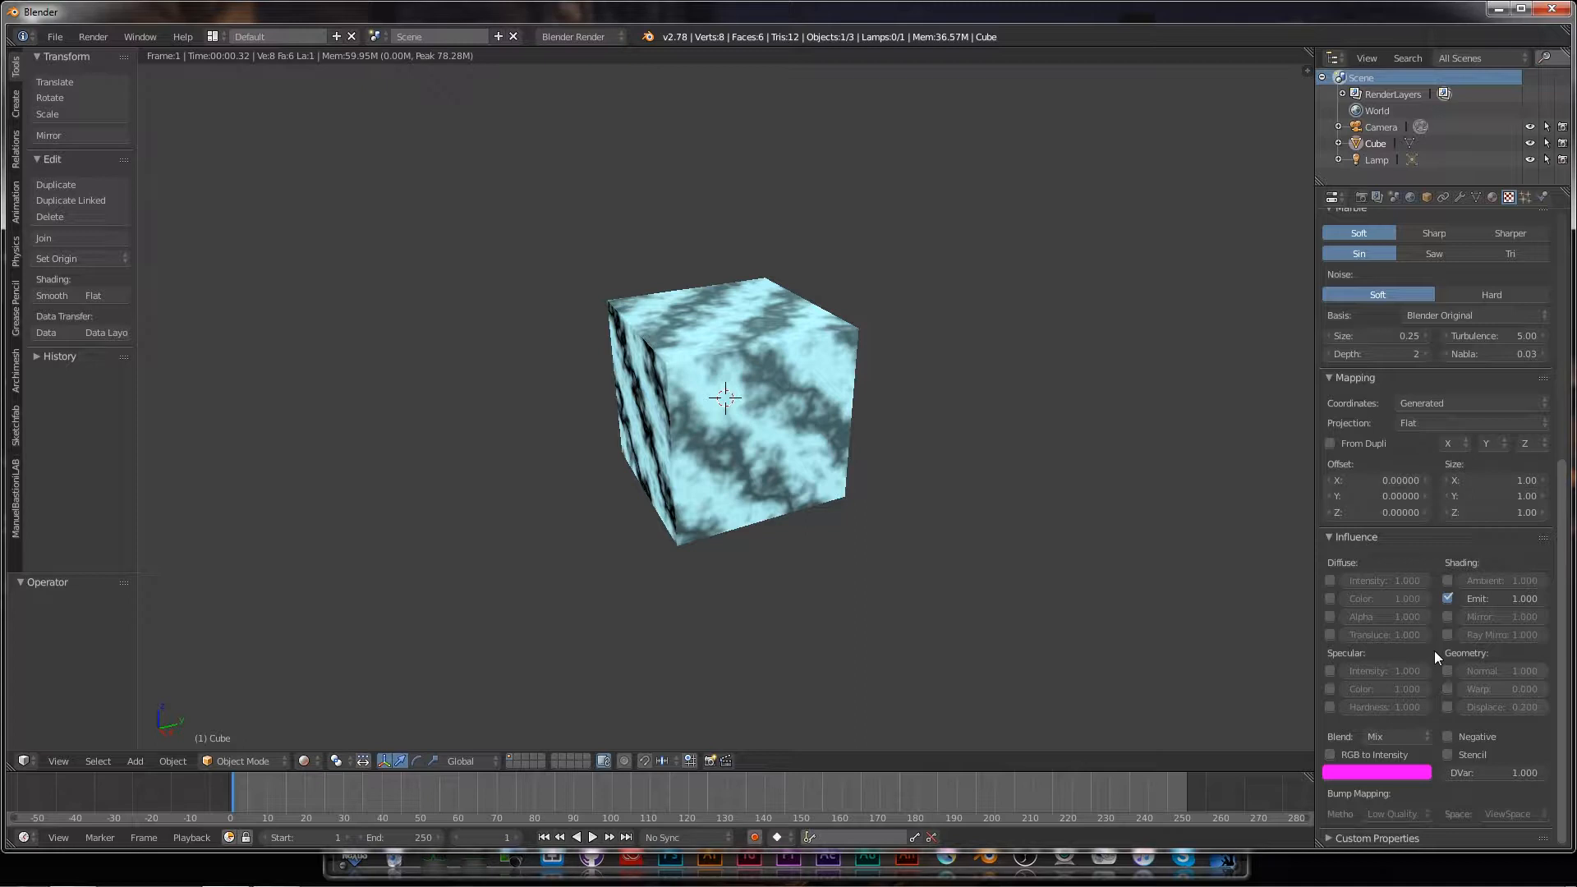
{"action": "left_click", "coordinate": [1448, 671]}
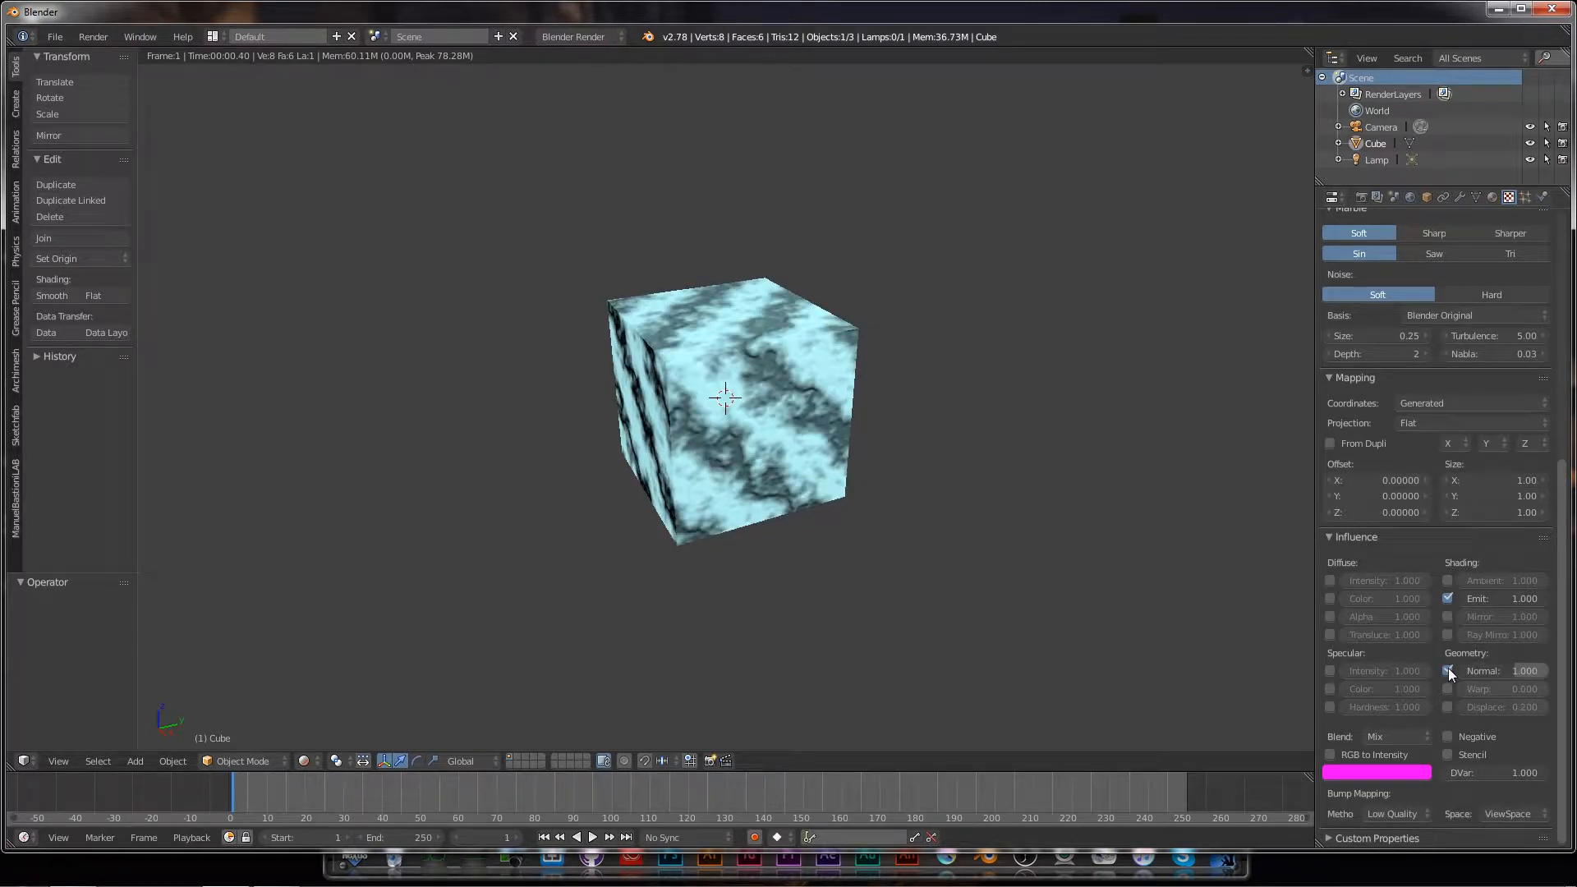
{"action": "left_click", "coordinate": [1448, 598]}
{"action": "left_click", "coordinate": [1326, 598]}
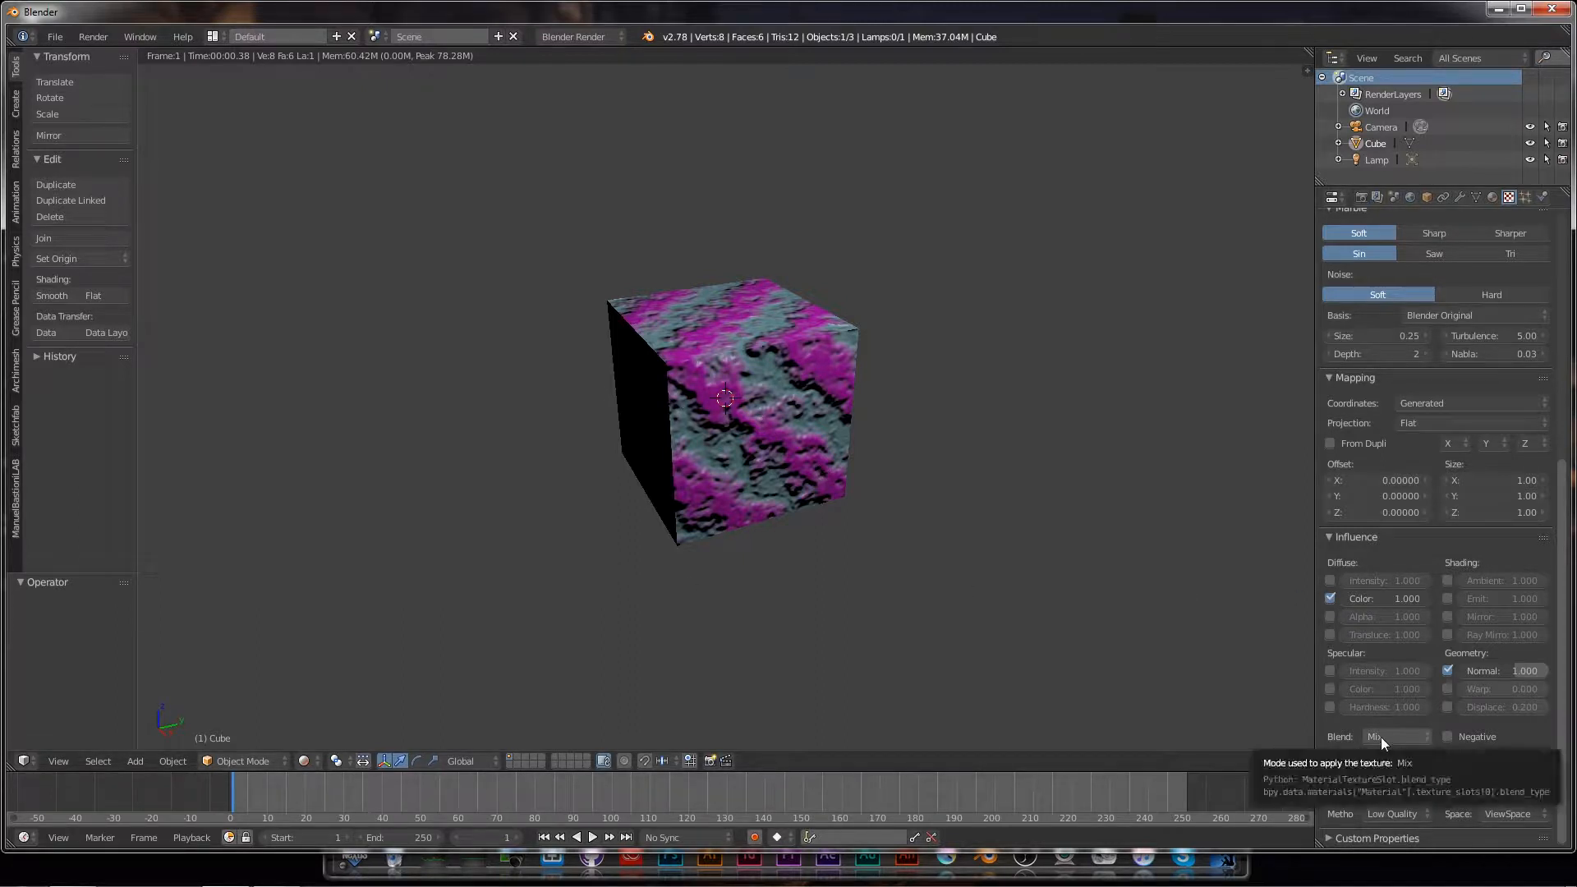
{"action": "left_click", "coordinate": [1425, 736]}
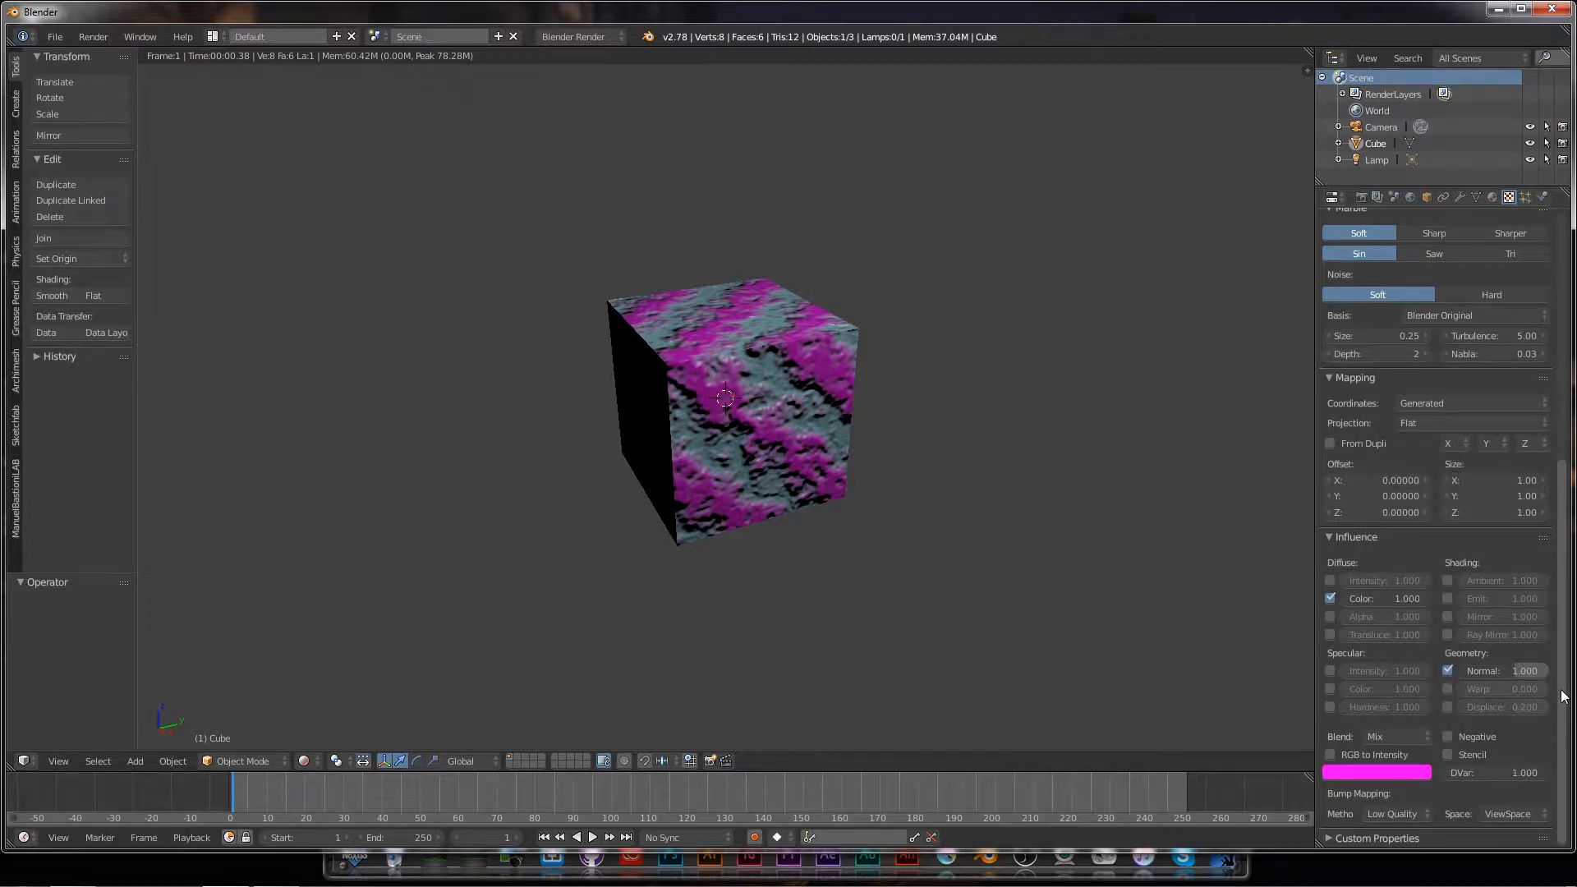
Step: Set the Marble slot's type to None and add a new Image or Movie texture in the second slot
{"action": "left_click", "coordinate": [1493, 197]}
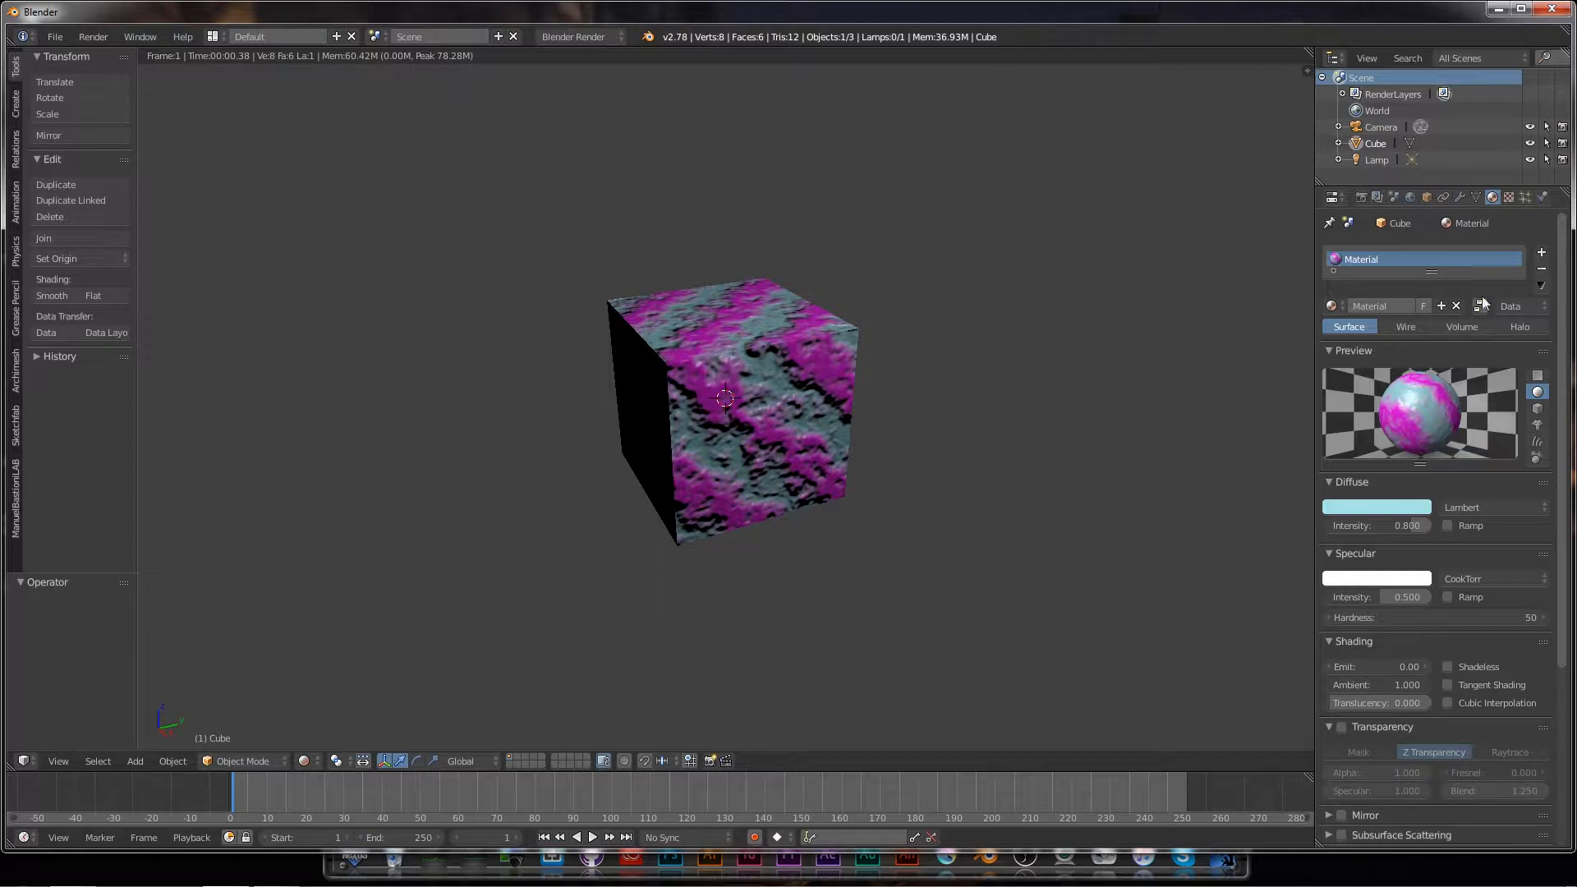
{"action": "left_click", "coordinate": [1509, 198]}
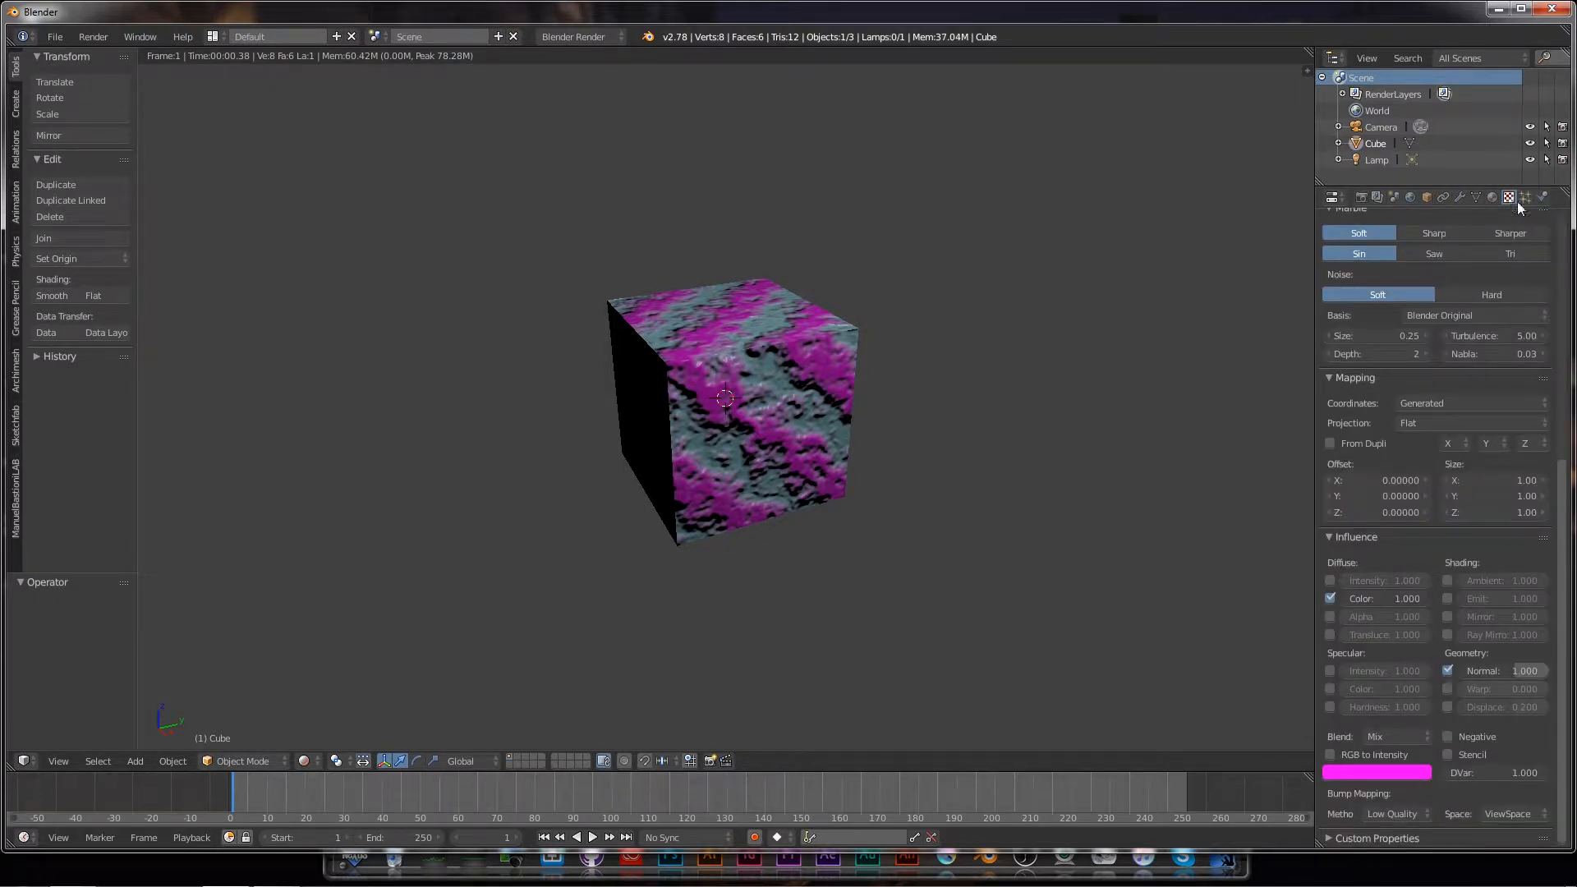
{"action": "scroll", "coordinate": [1520, 539], "scroll_direction": "up", "scroll_amount": 10}
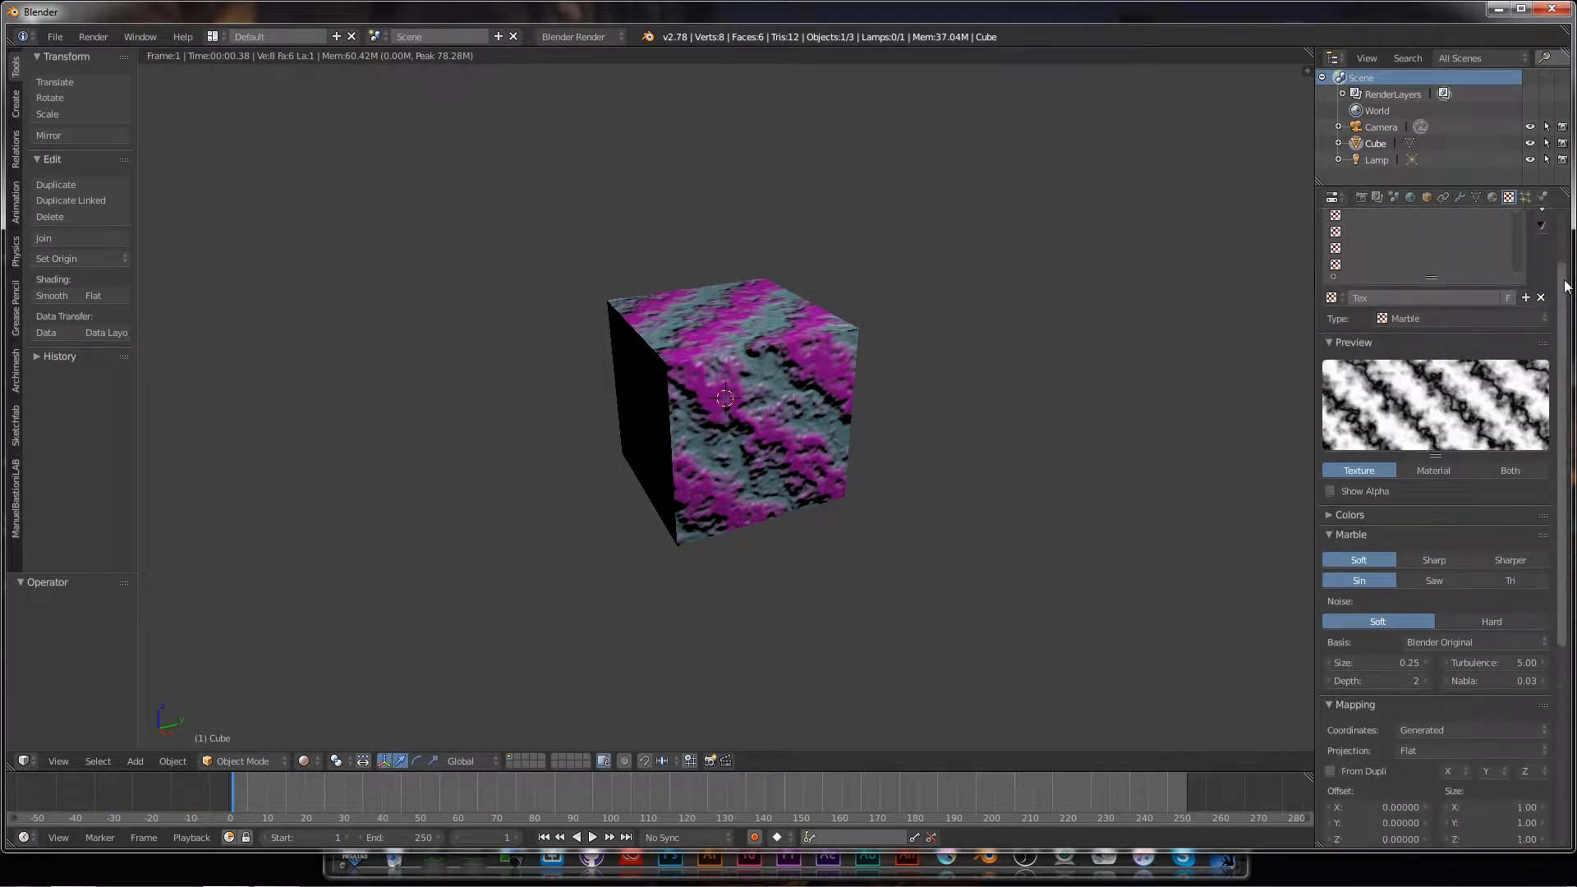
{"action": "left_click", "coordinate": [1456, 396]}
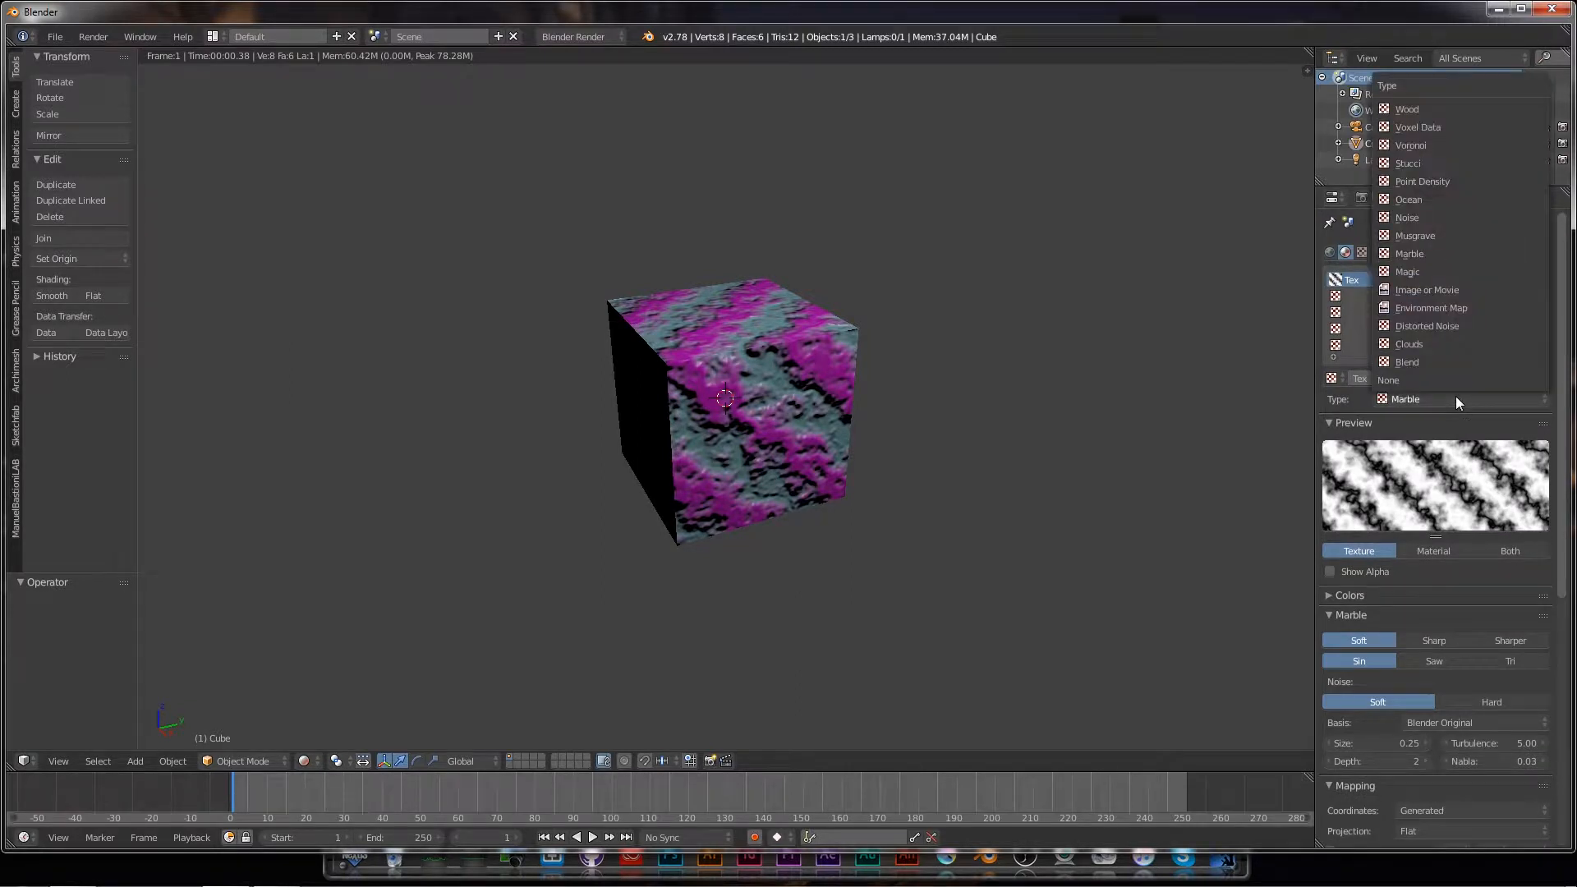
{"action": "left_click", "coordinate": [1411, 379]}
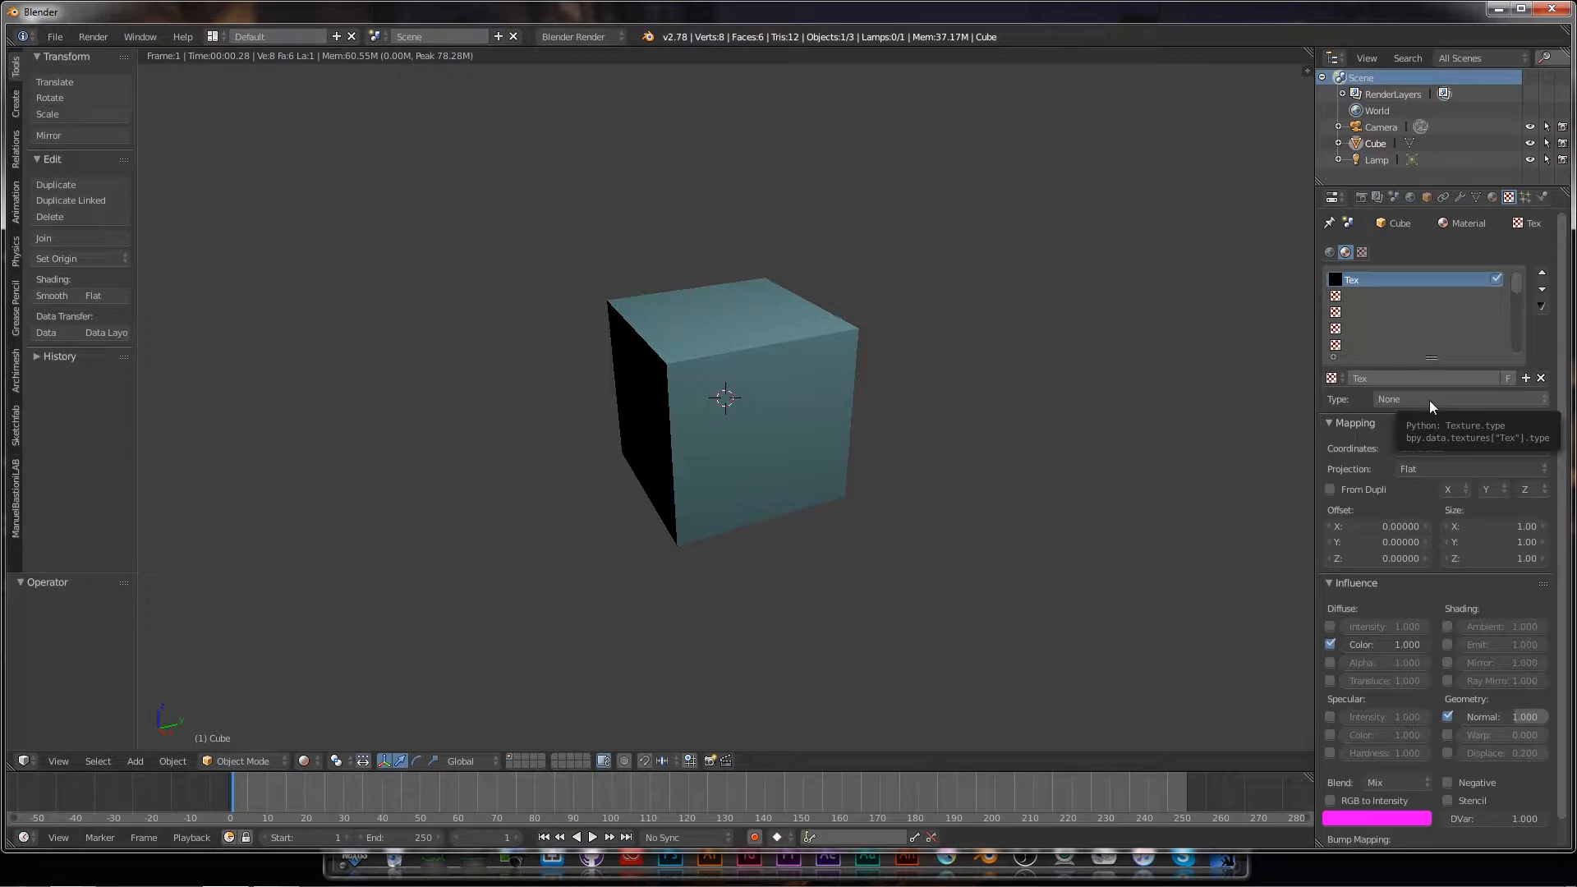
{"action": "left_click", "coordinate": [1378, 297]}
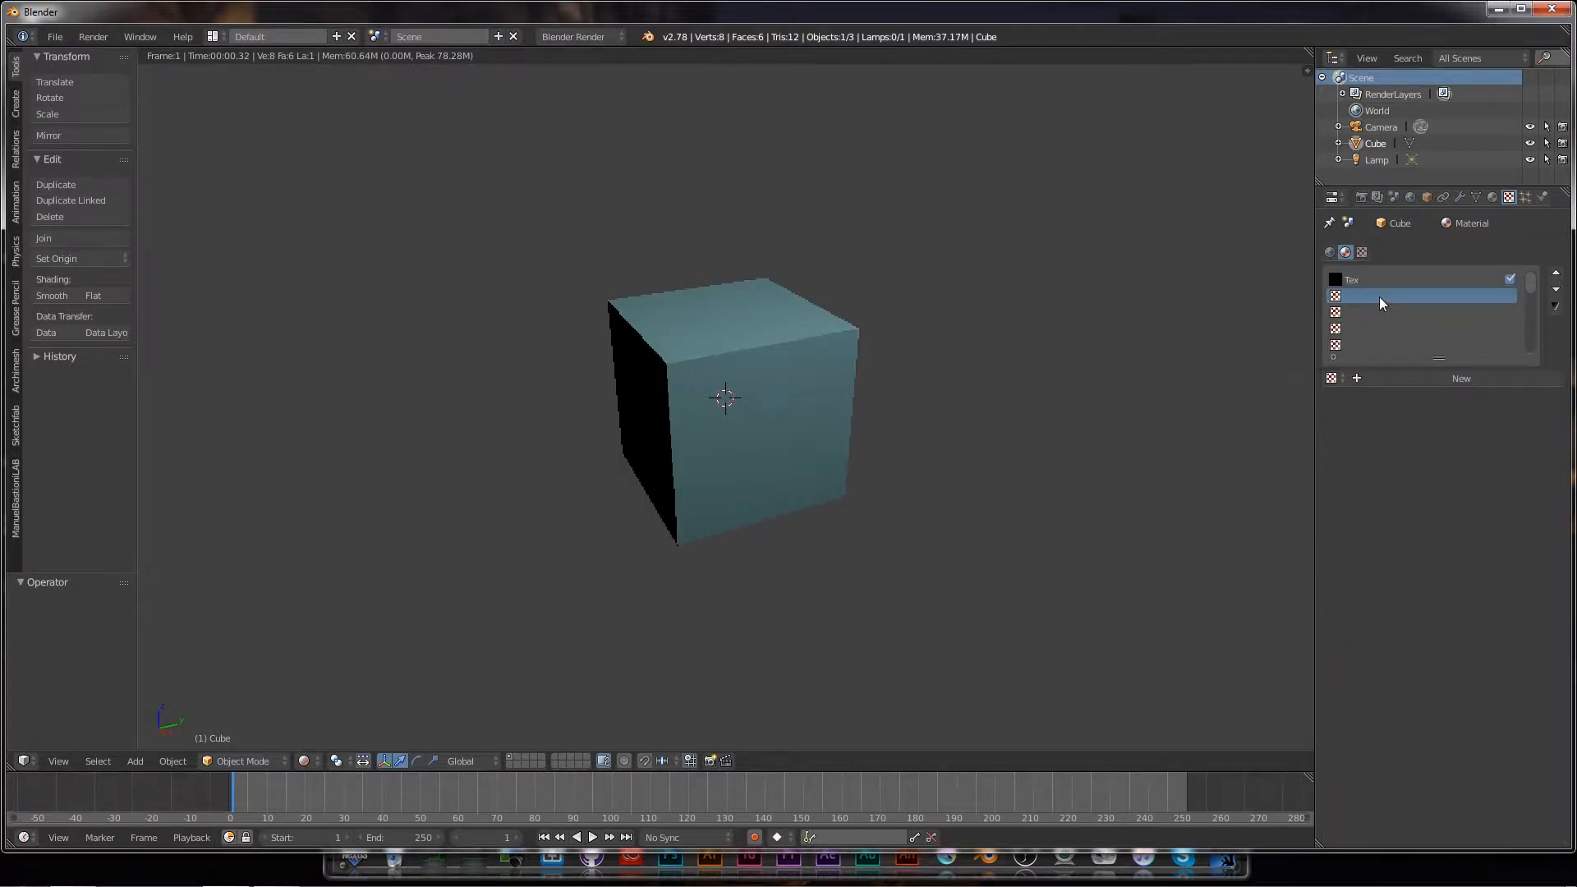
{"action": "left_click", "coordinate": [1435, 378]}
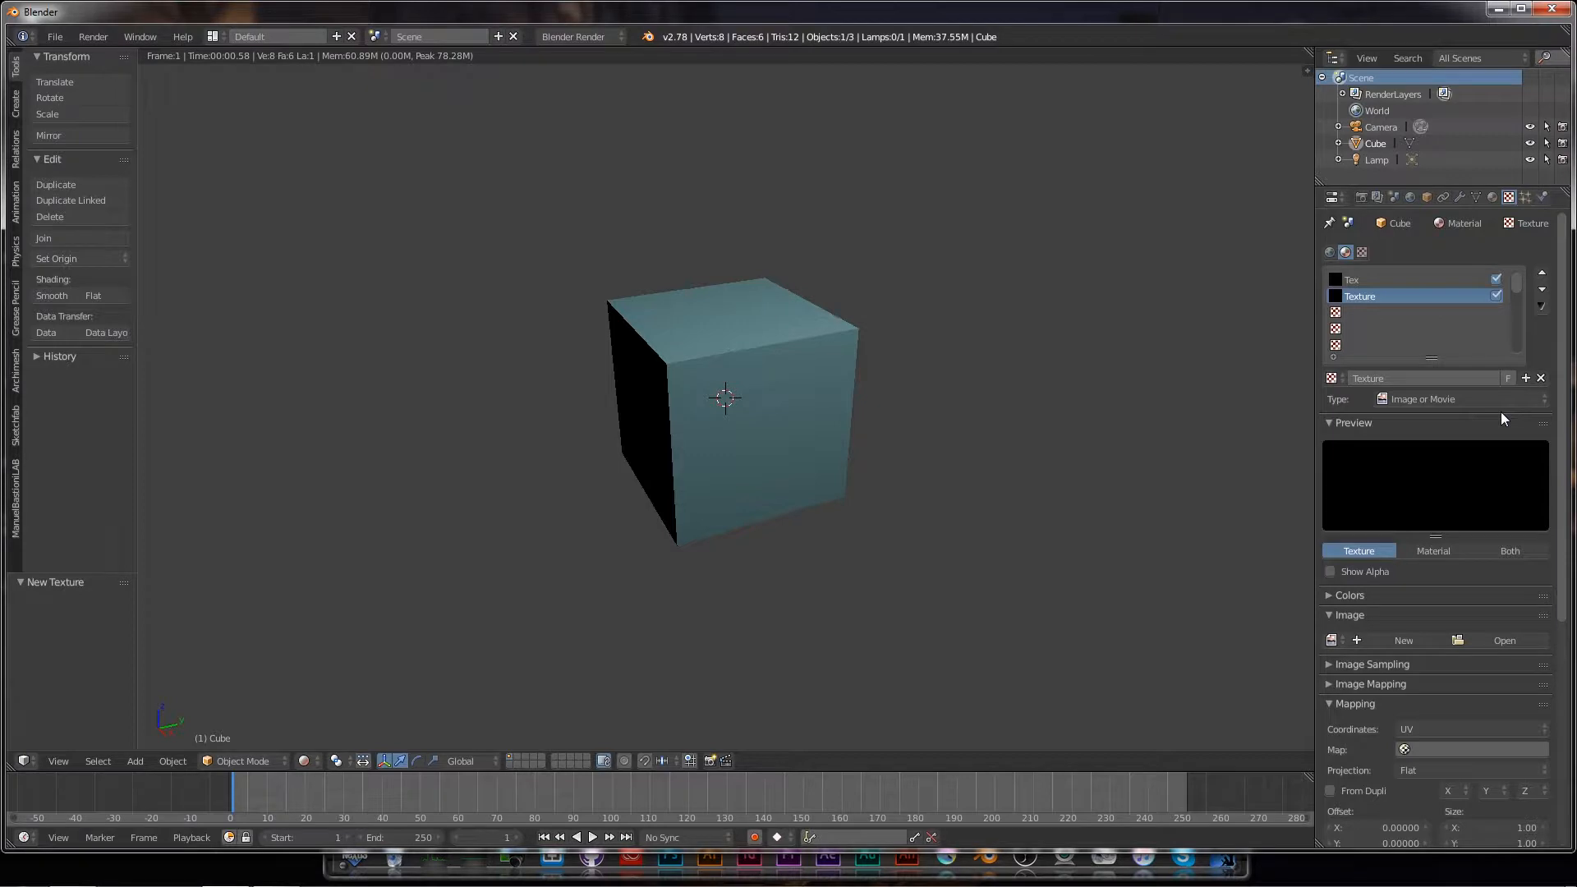
Step: Browse to Desktop > Blender 2.7 Basics > Tutorial 04 - Textures and select polka-dot-pattern-background.jpg
{"action": "left_click", "coordinate": [1515, 643]}
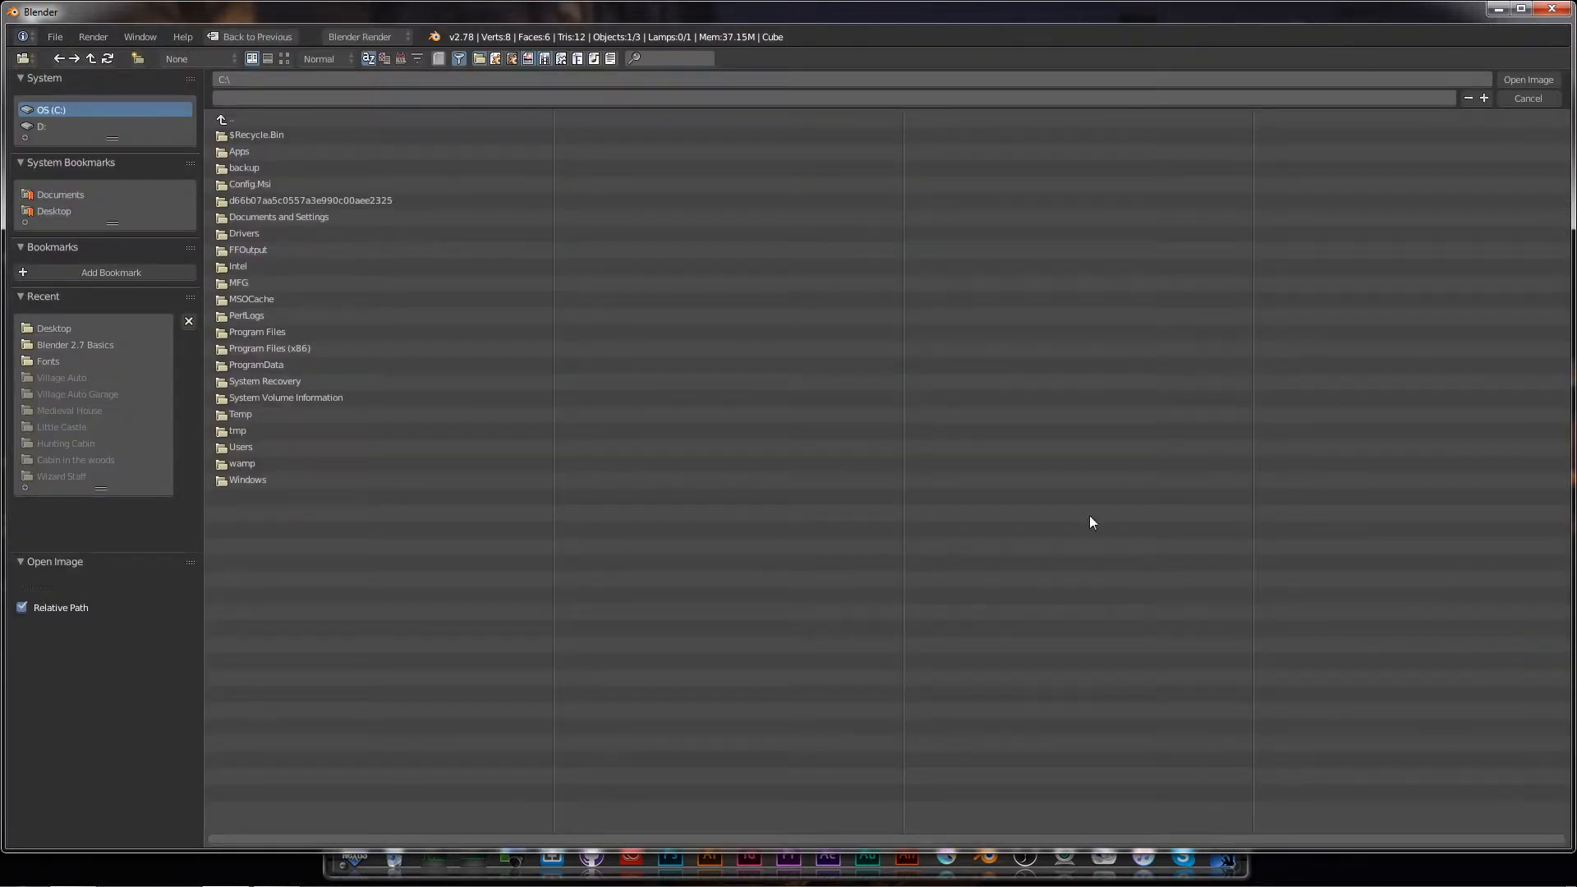
{"action": "left_click", "coordinate": [52, 212]}
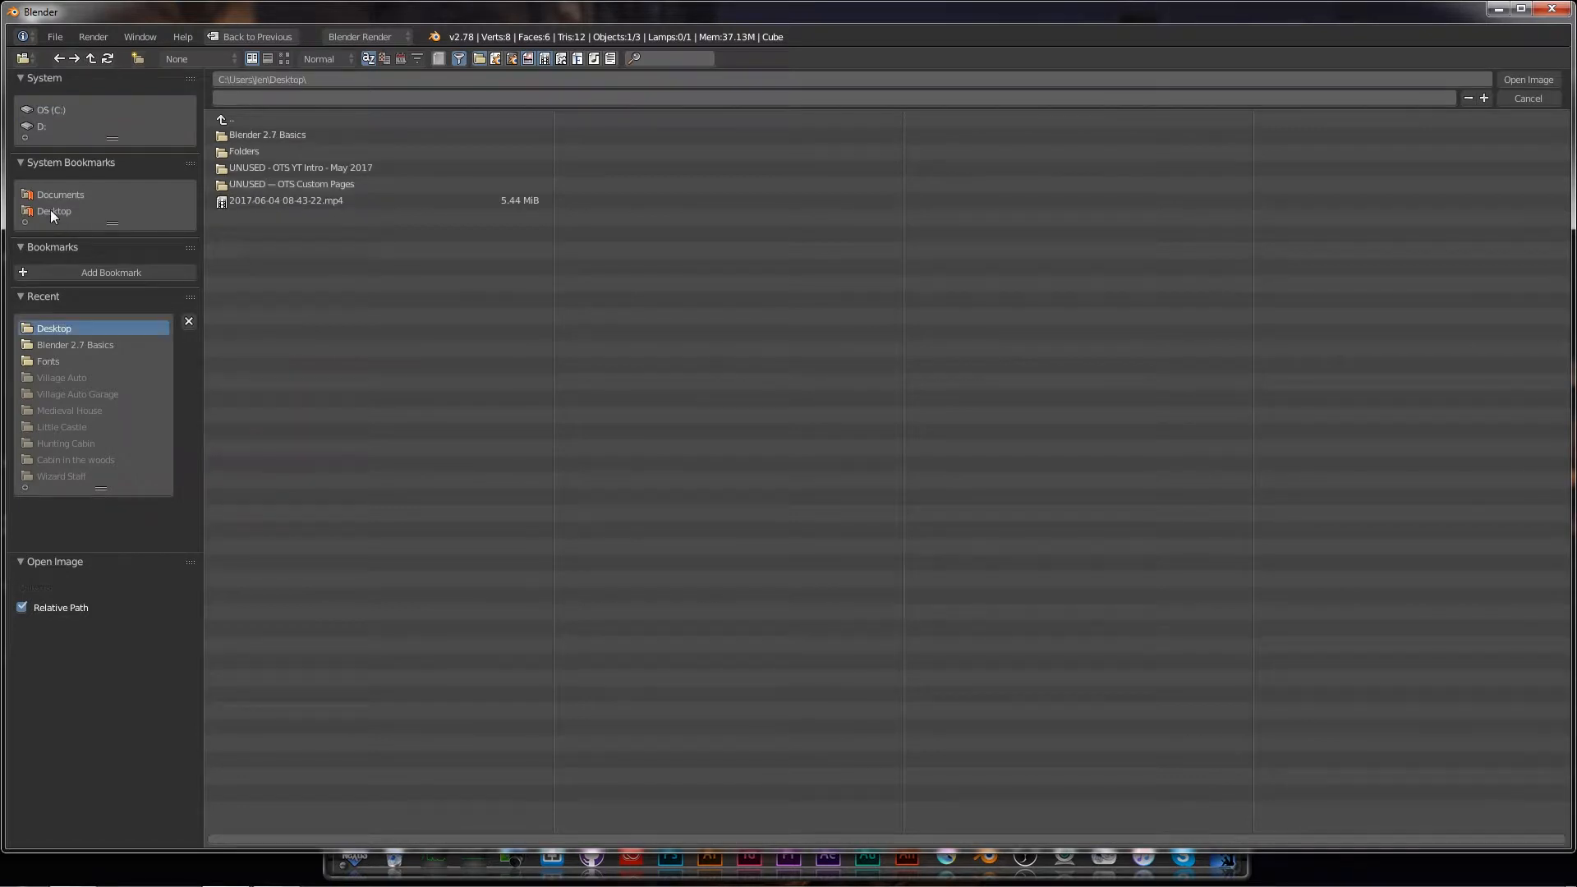
{"action": "left_click", "coordinate": [230, 135]}
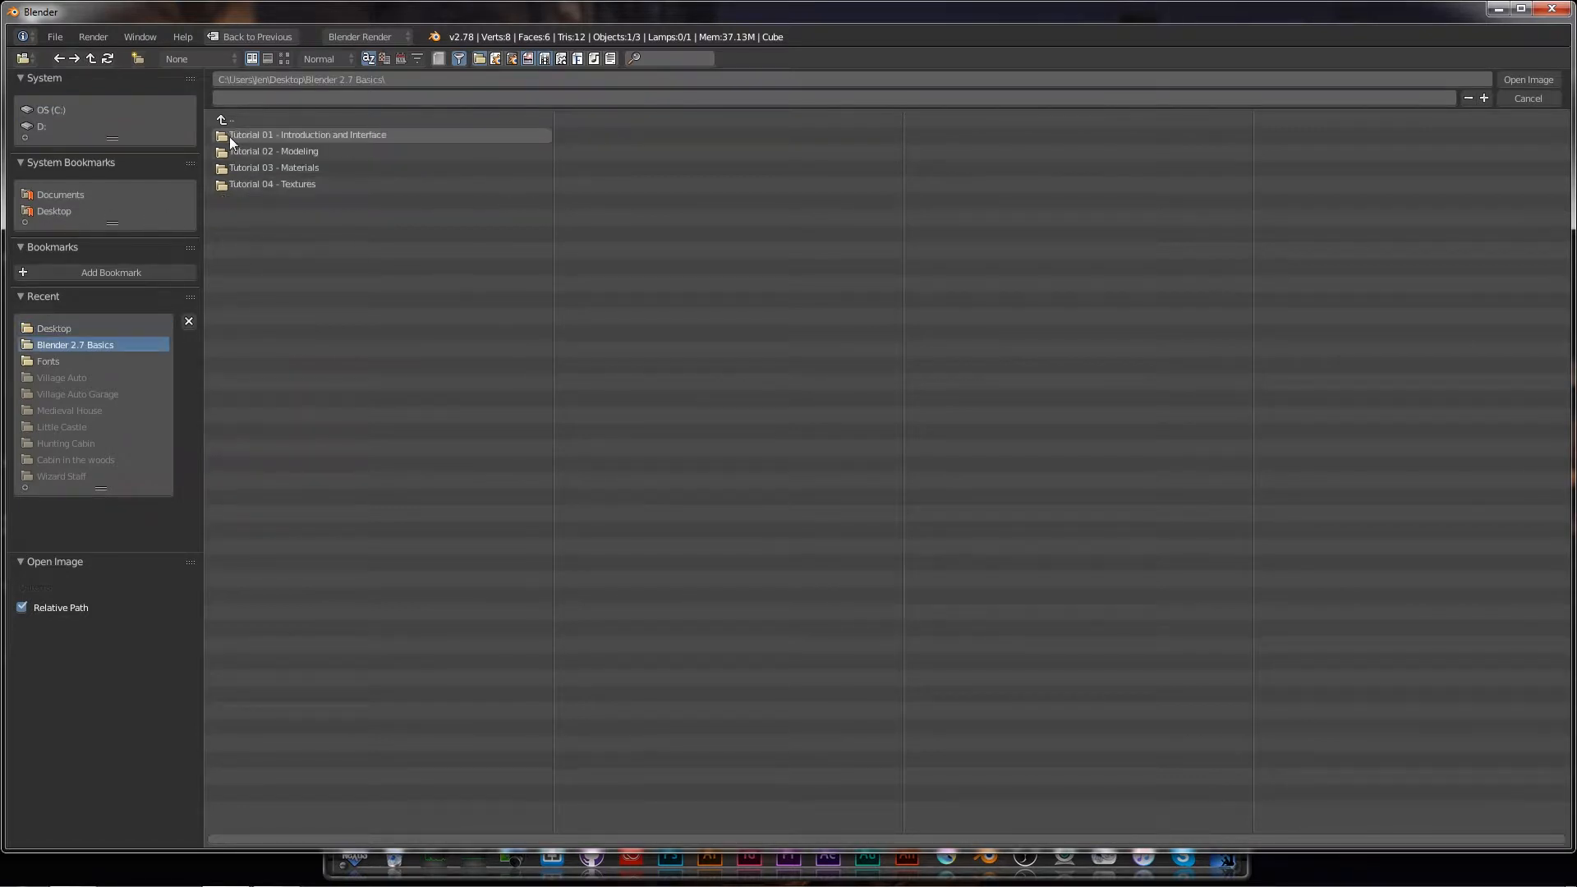
{"action": "left_click", "coordinate": [238, 184]}
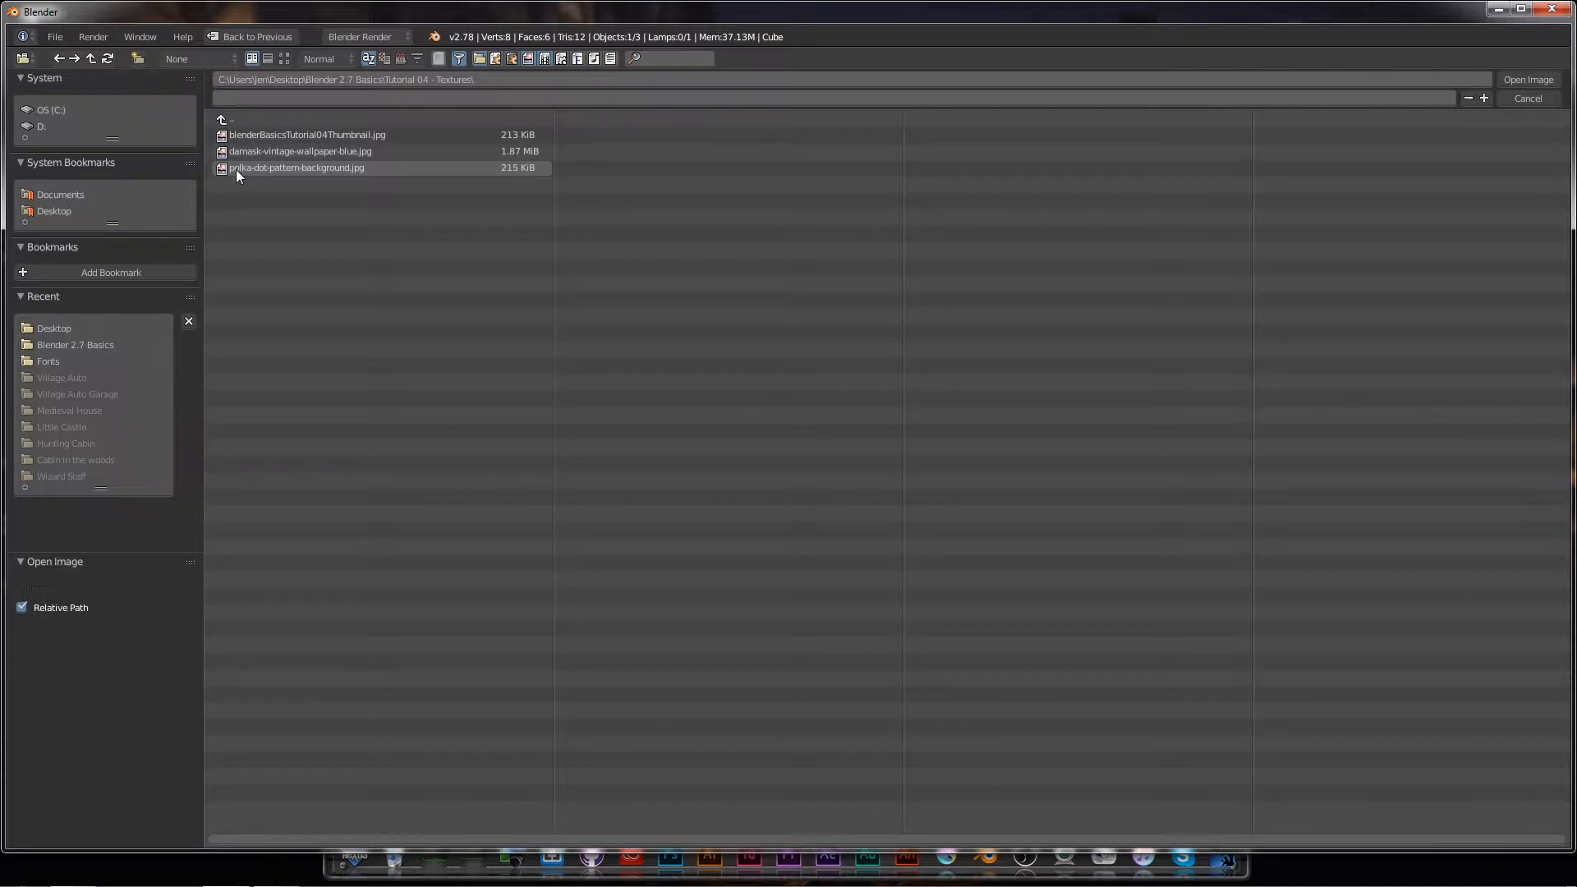
{"action": "left_click", "coordinate": [235, 169]}
Step: Load the polka-dot image onto the cube and set the texture mapping Coordinates to Object
{"action": "left_click", "coordinate": [1515, 81]}
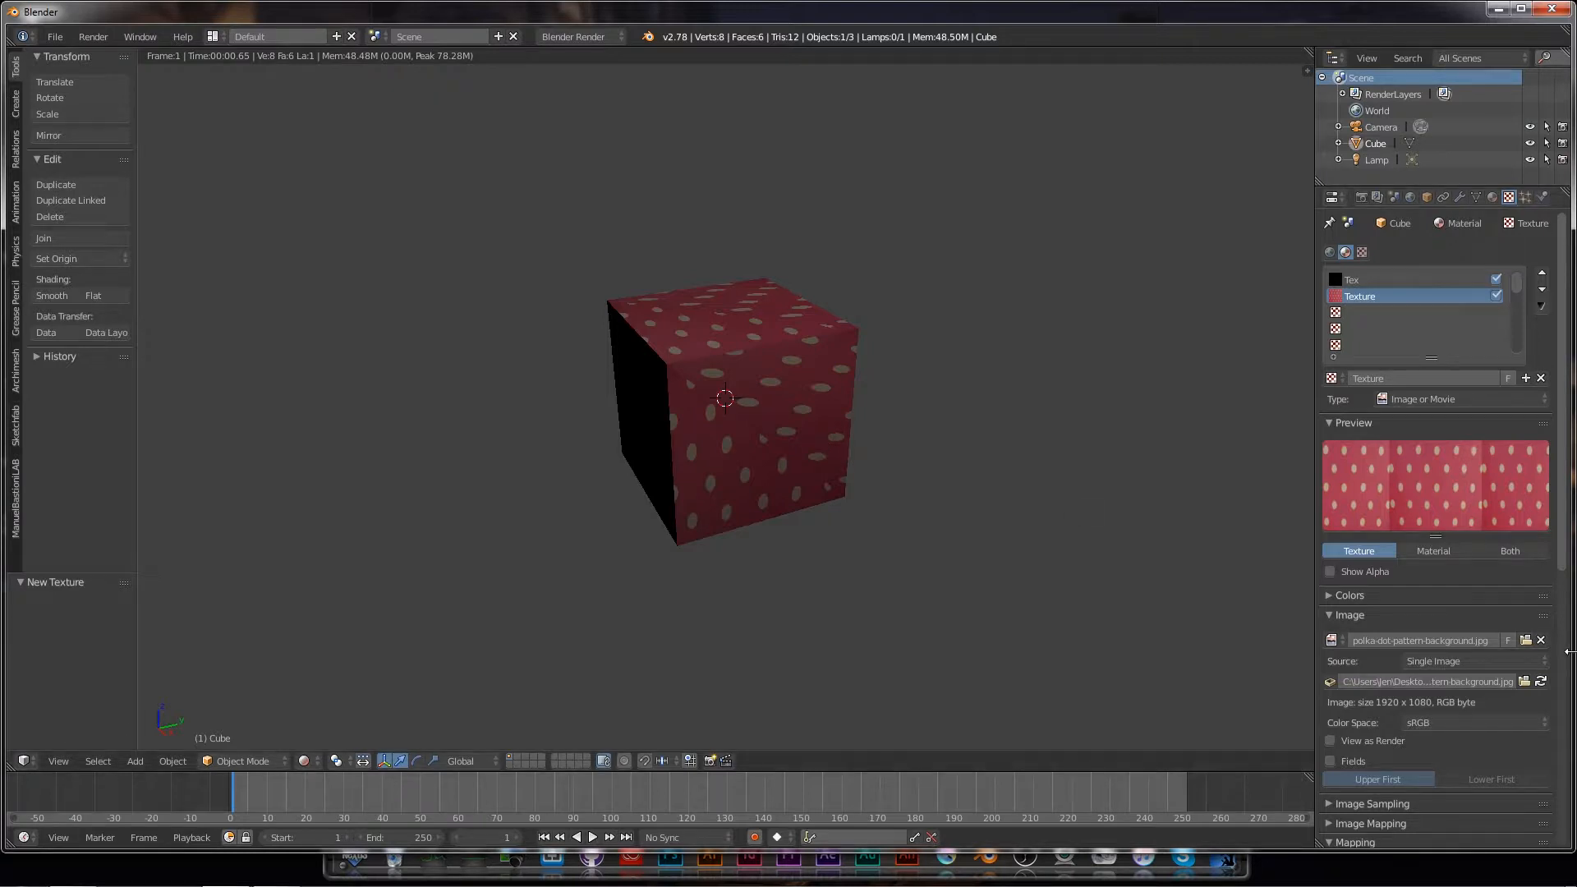
{"action": "left_click_drag", "start_coordinate": [1563, 553], "coordinate": [1569, 801]}
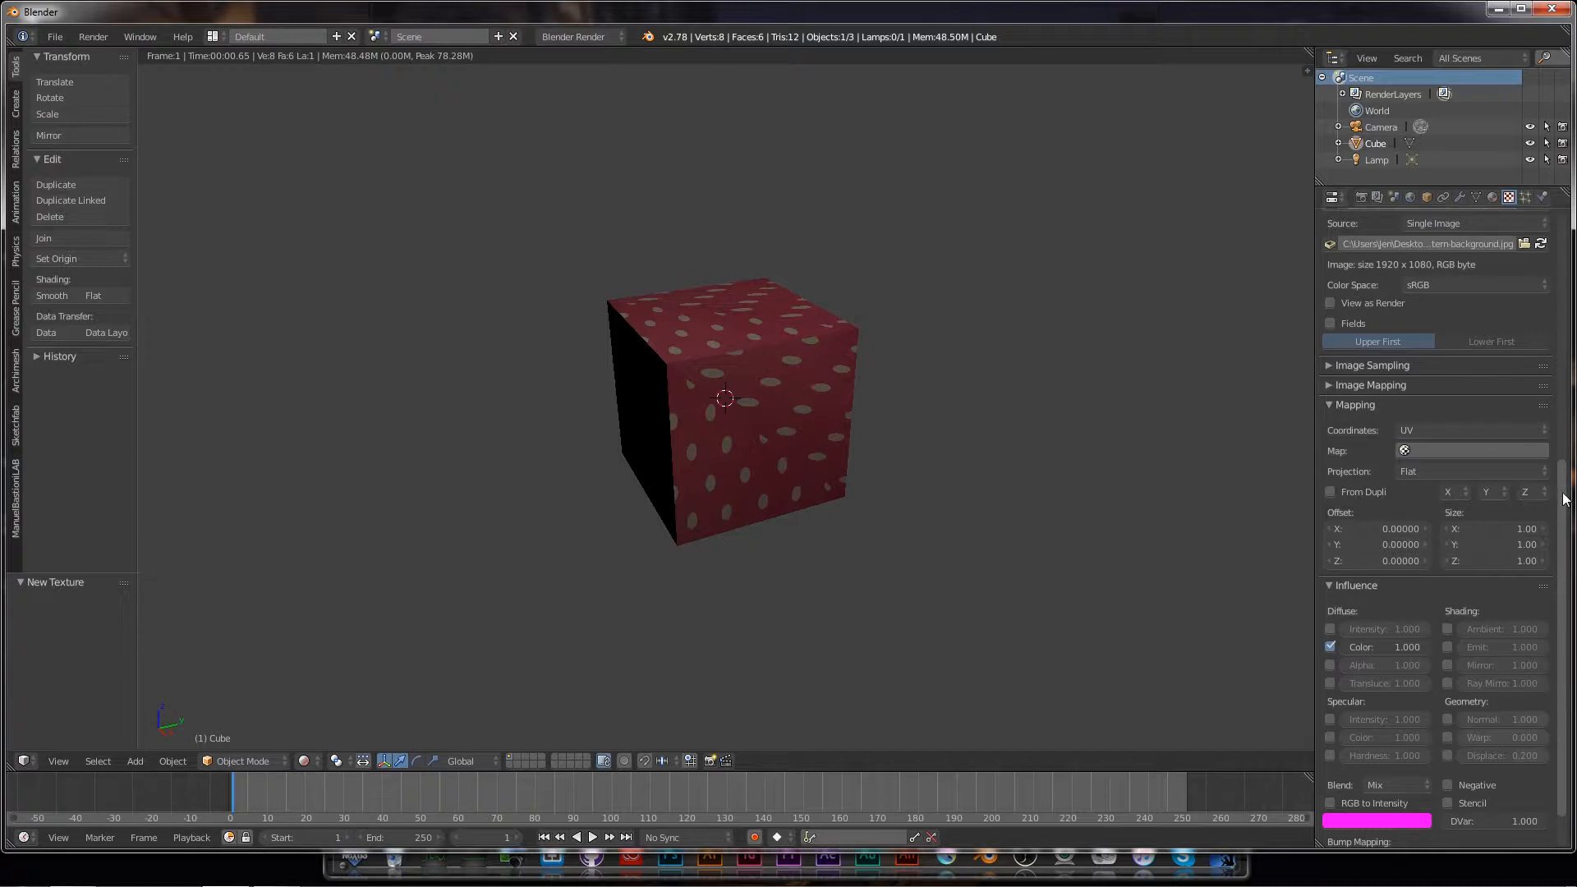
{"action": "left_click", "coordinate": [1545, 430]}
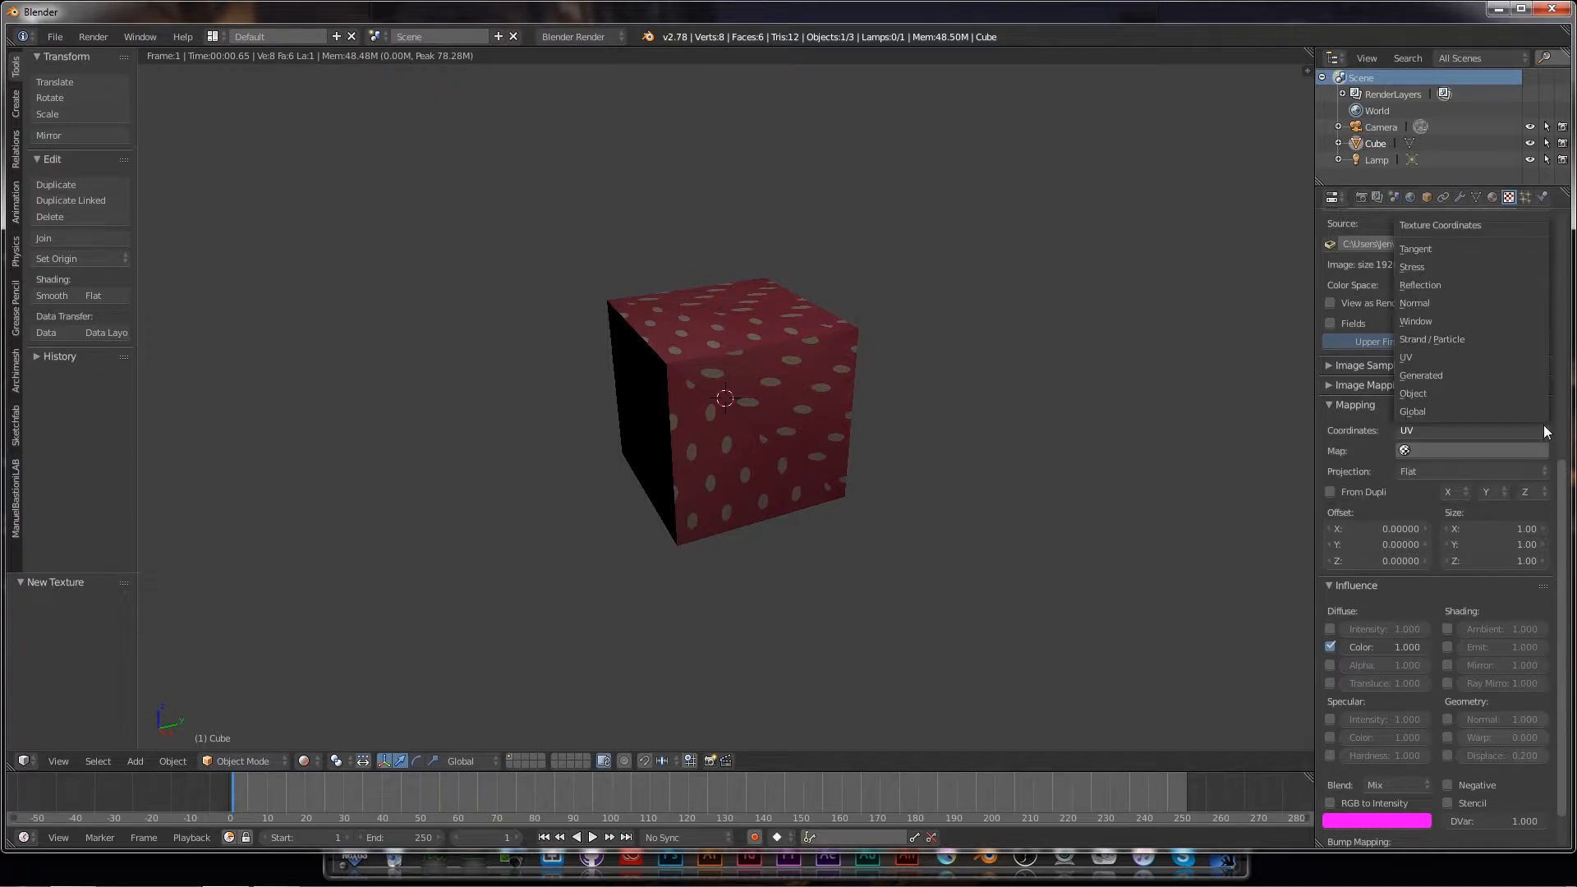
{"action": "left_click", "coordinate": [1431, 396]}
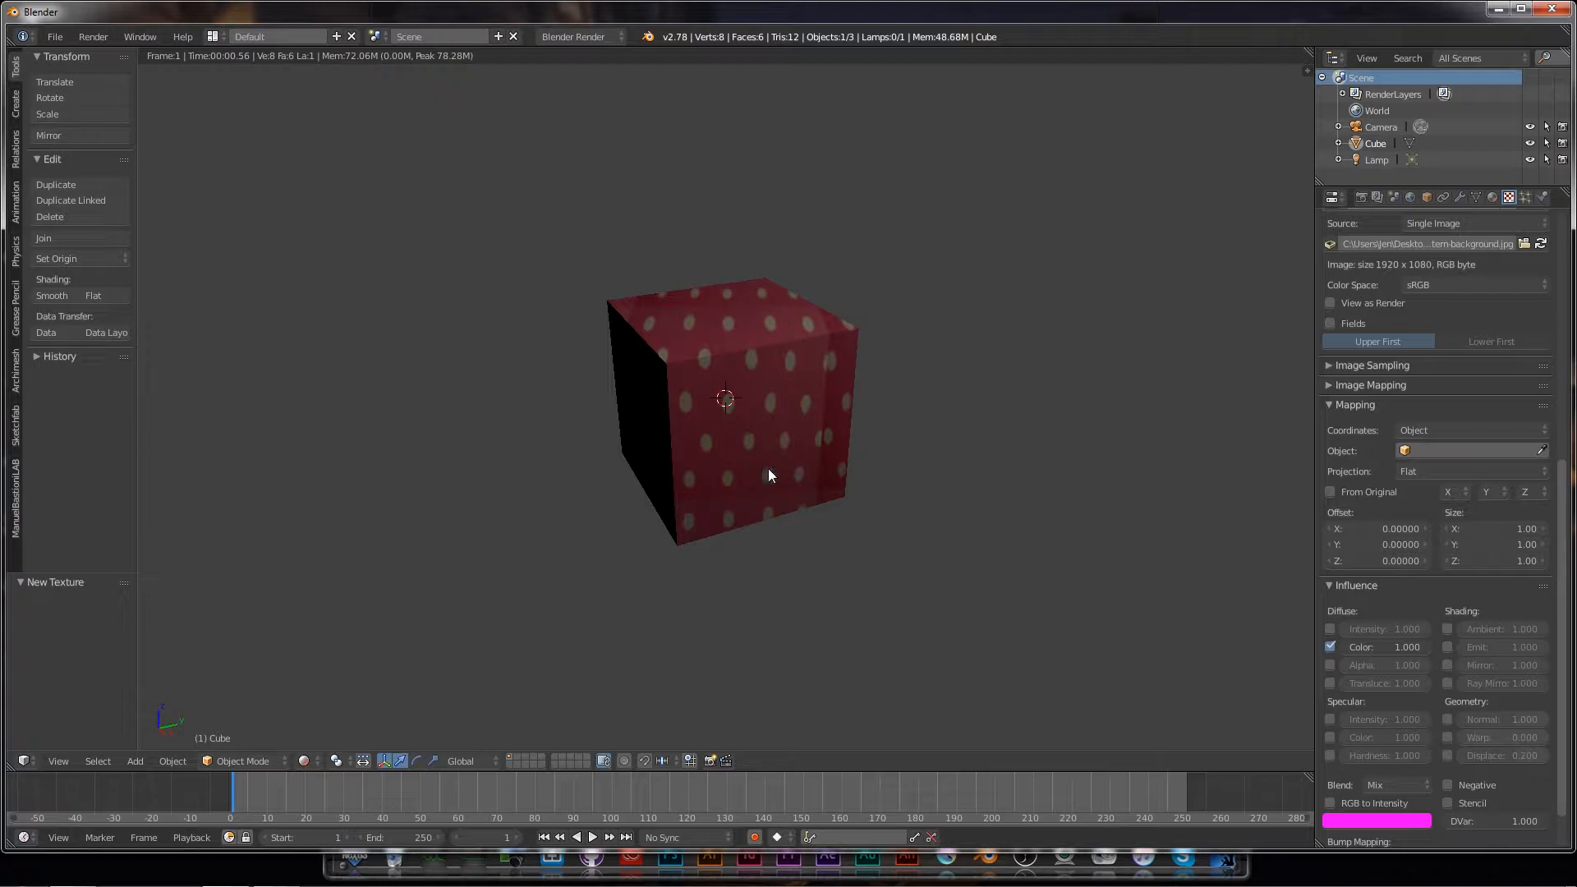
{"action": "left_click", "coordinate": [1537, 432]}
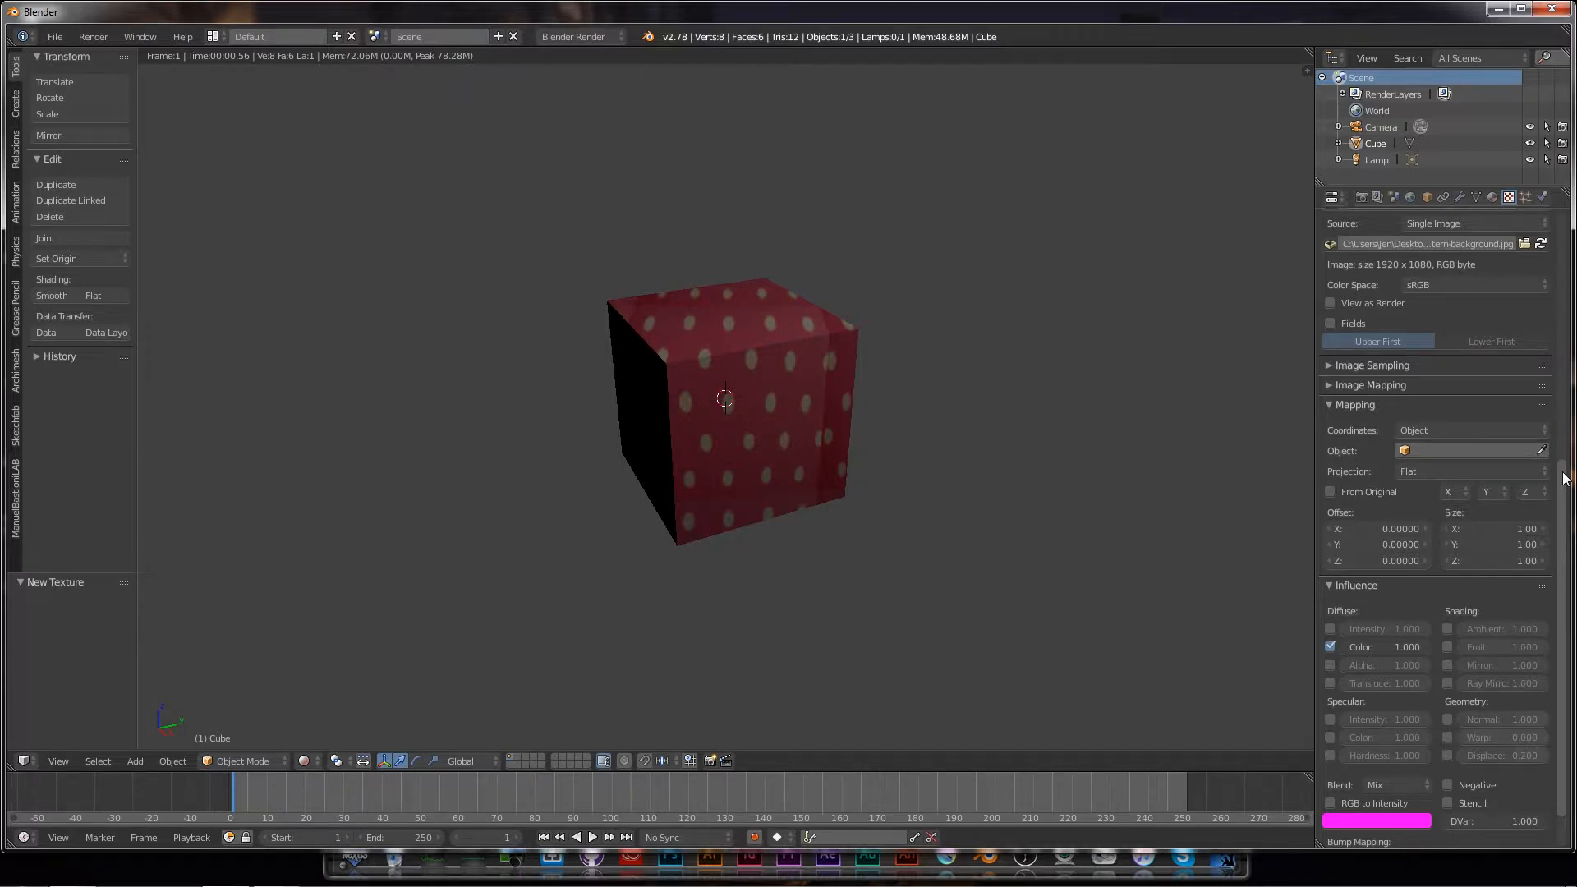
{"action": "left_click_drag", "start_coordinate": [1565, 478], "coordinate": [1539, 352]}
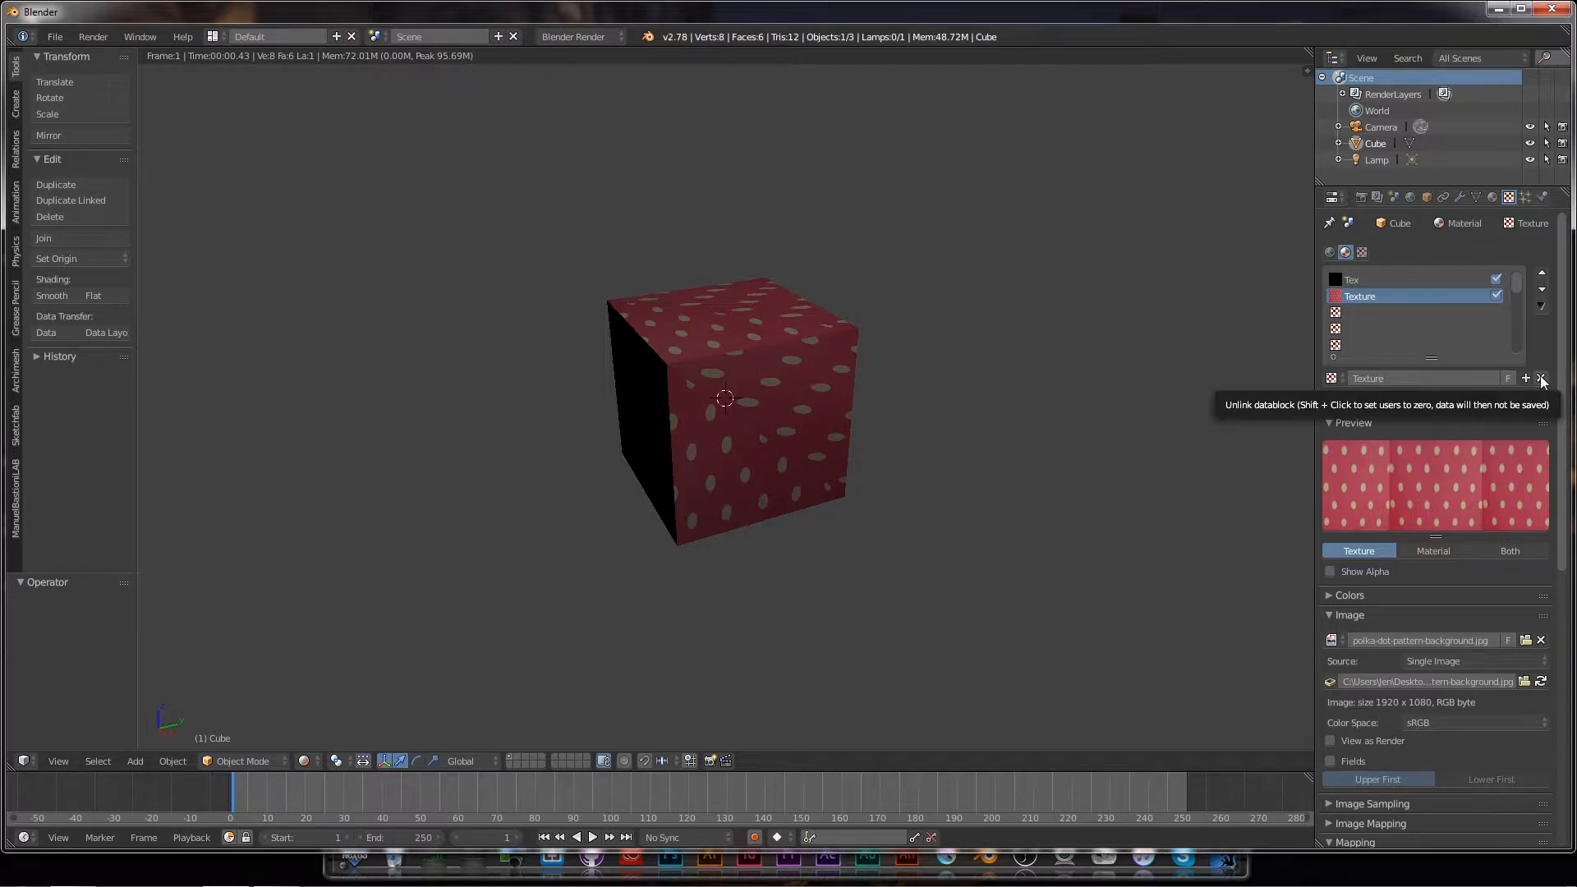
Step: Unlink the polka-dot texture, create a new one, and load damask-vintage-wallpaper-blue.jpg from Tutorial 04 - Textures
{"action": "left_click", "coordinate": [1541, 379]}
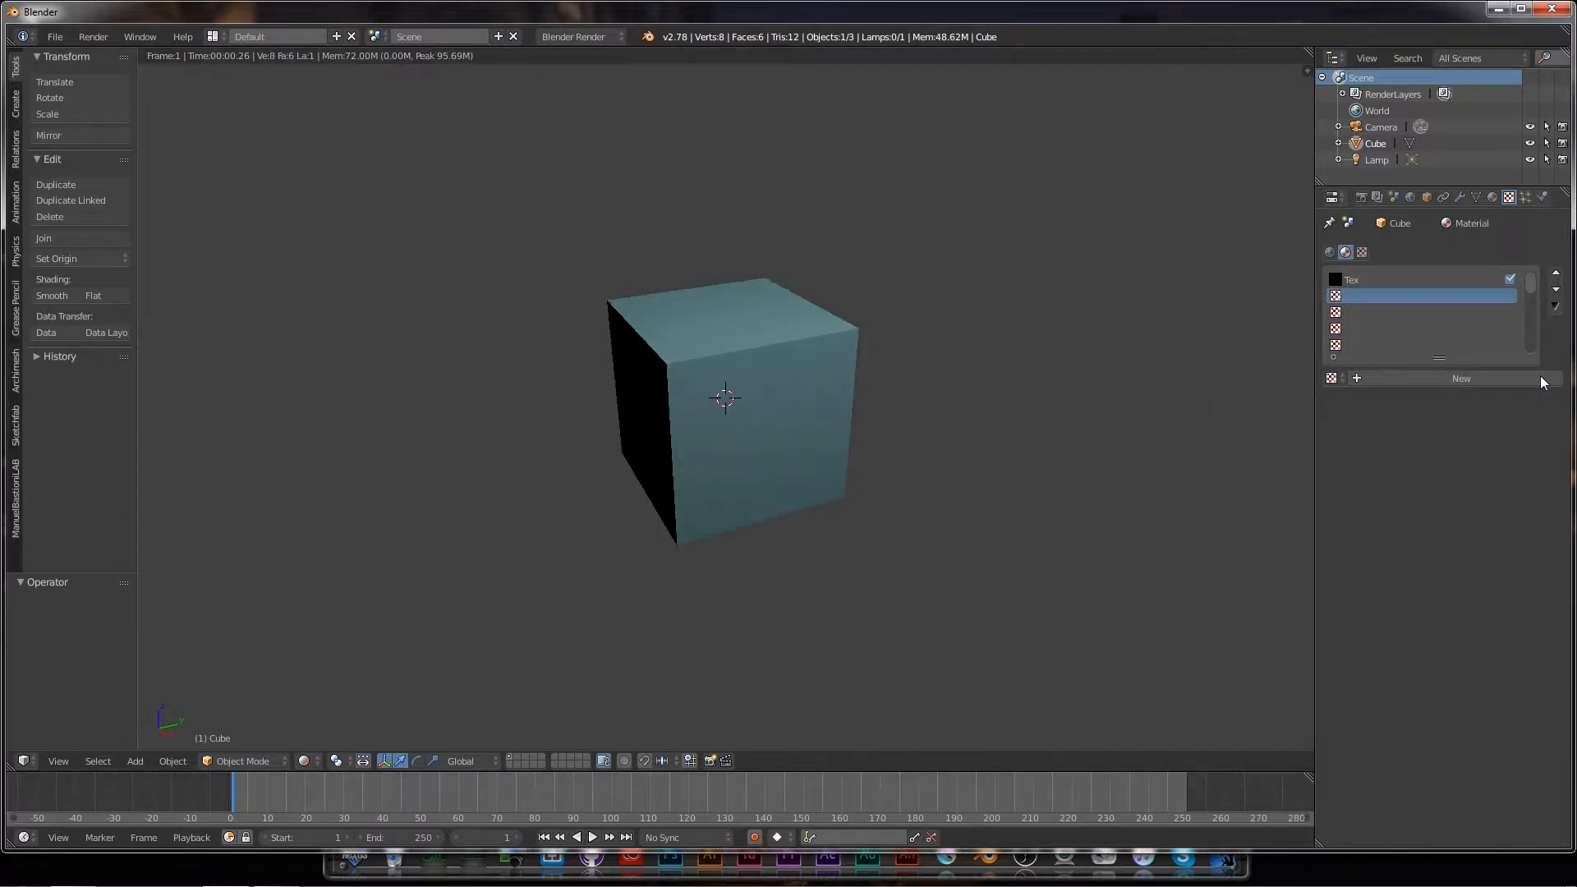
{"action": "left_click", "coordinate": [1465, 379]}
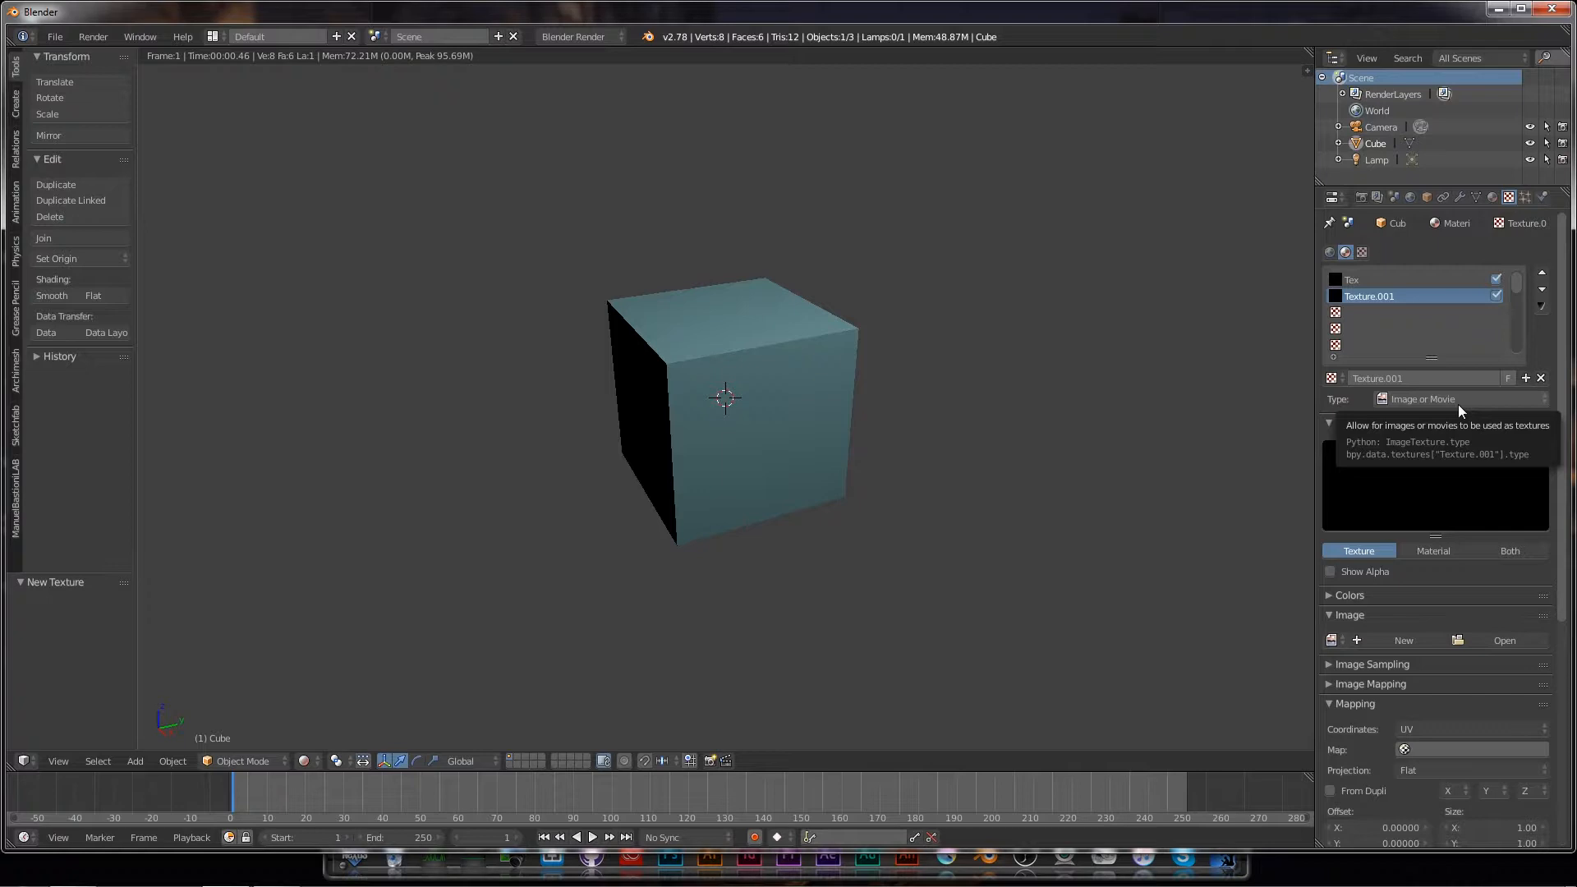
{"action": "left_click", "coordinate": [1503, 642]}
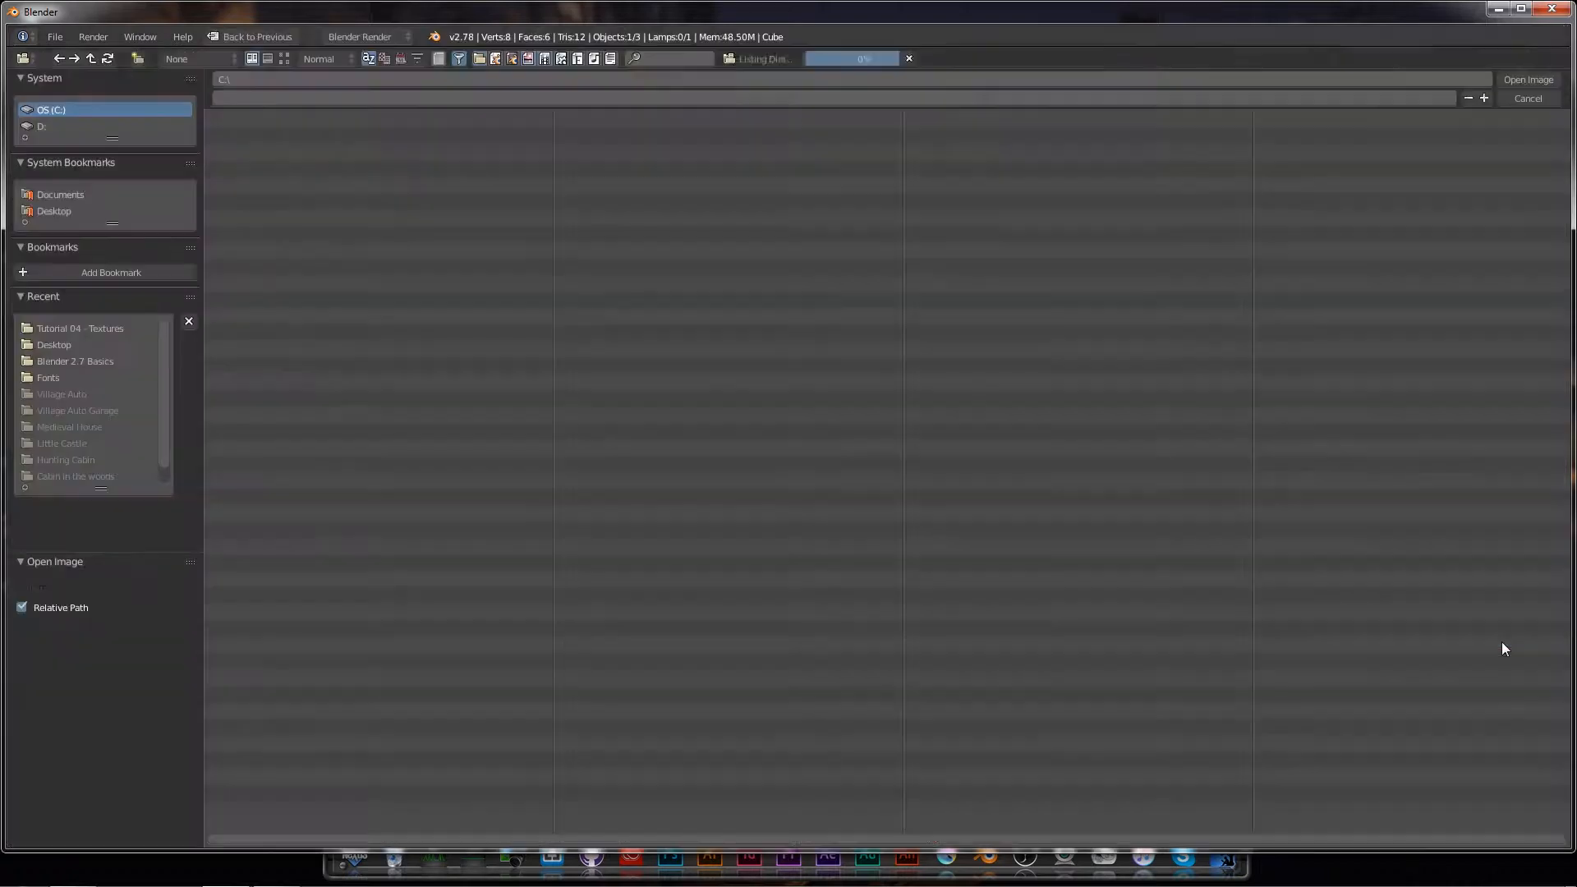
{"action": "left_click", "coordinate": [49, 210]}
{"action": "left_click", "coordinate": [230, 134]}
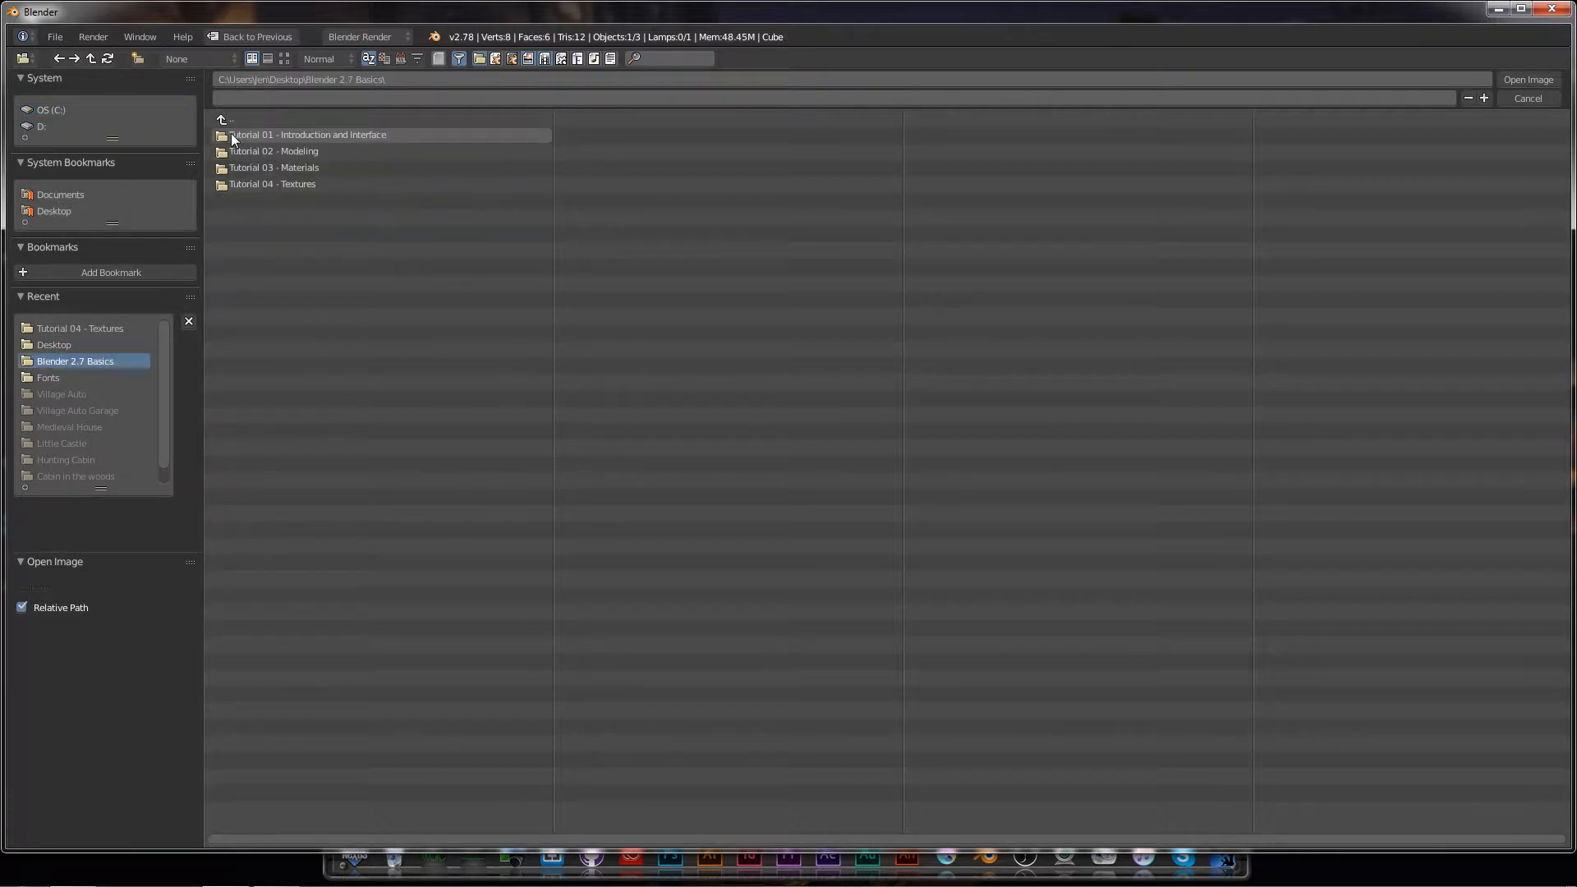
{"action": "left_click", "coordinate": [234, 182]}
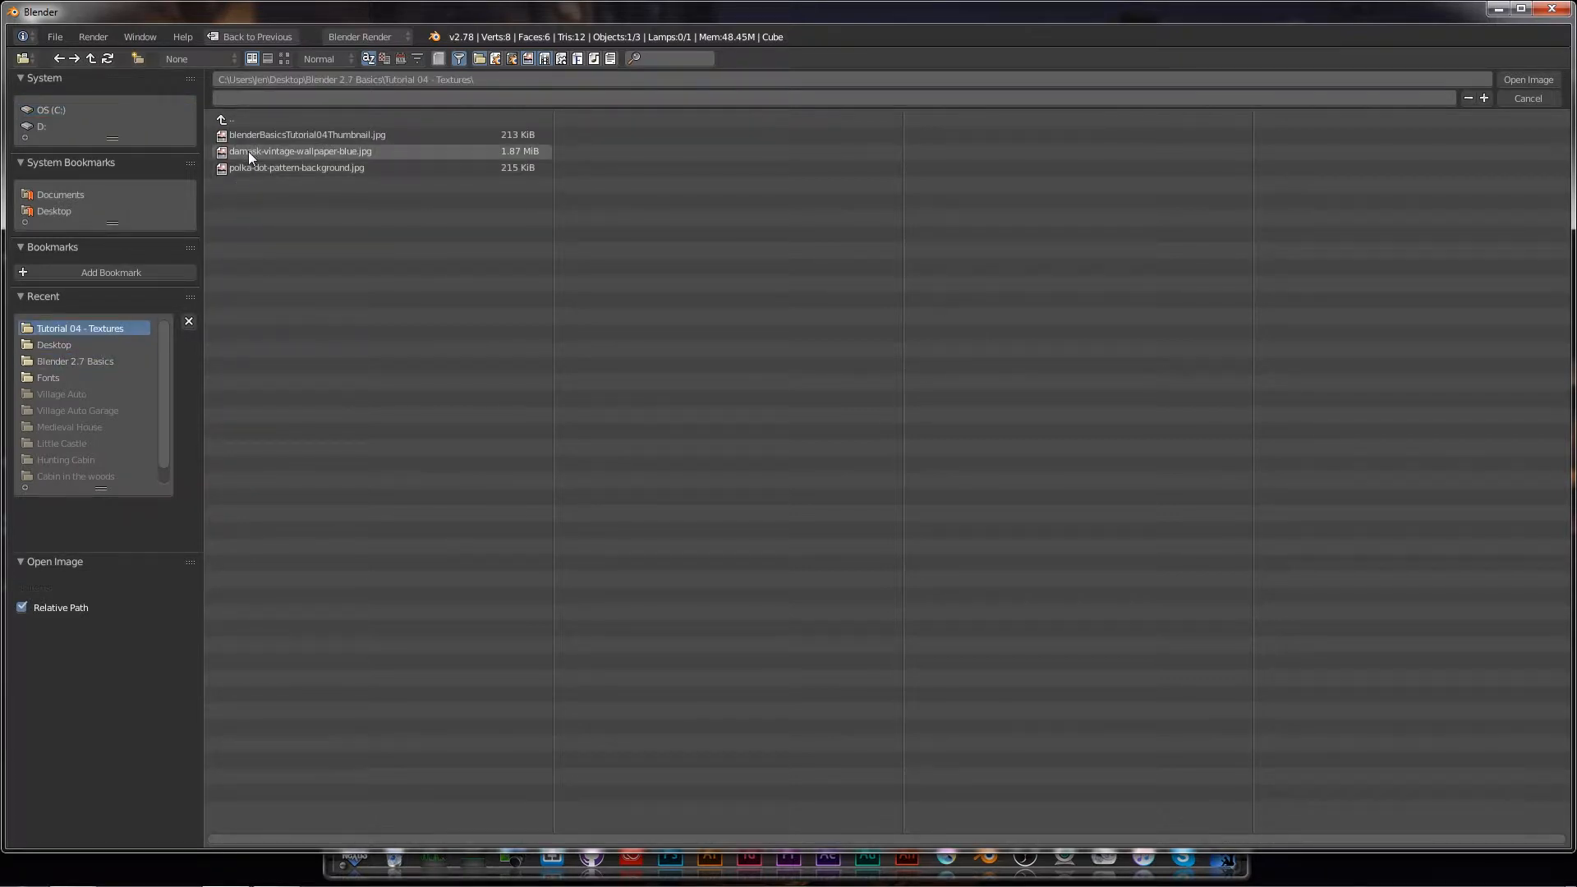
{"action": "left_click", "coordinate": [248, 151]}
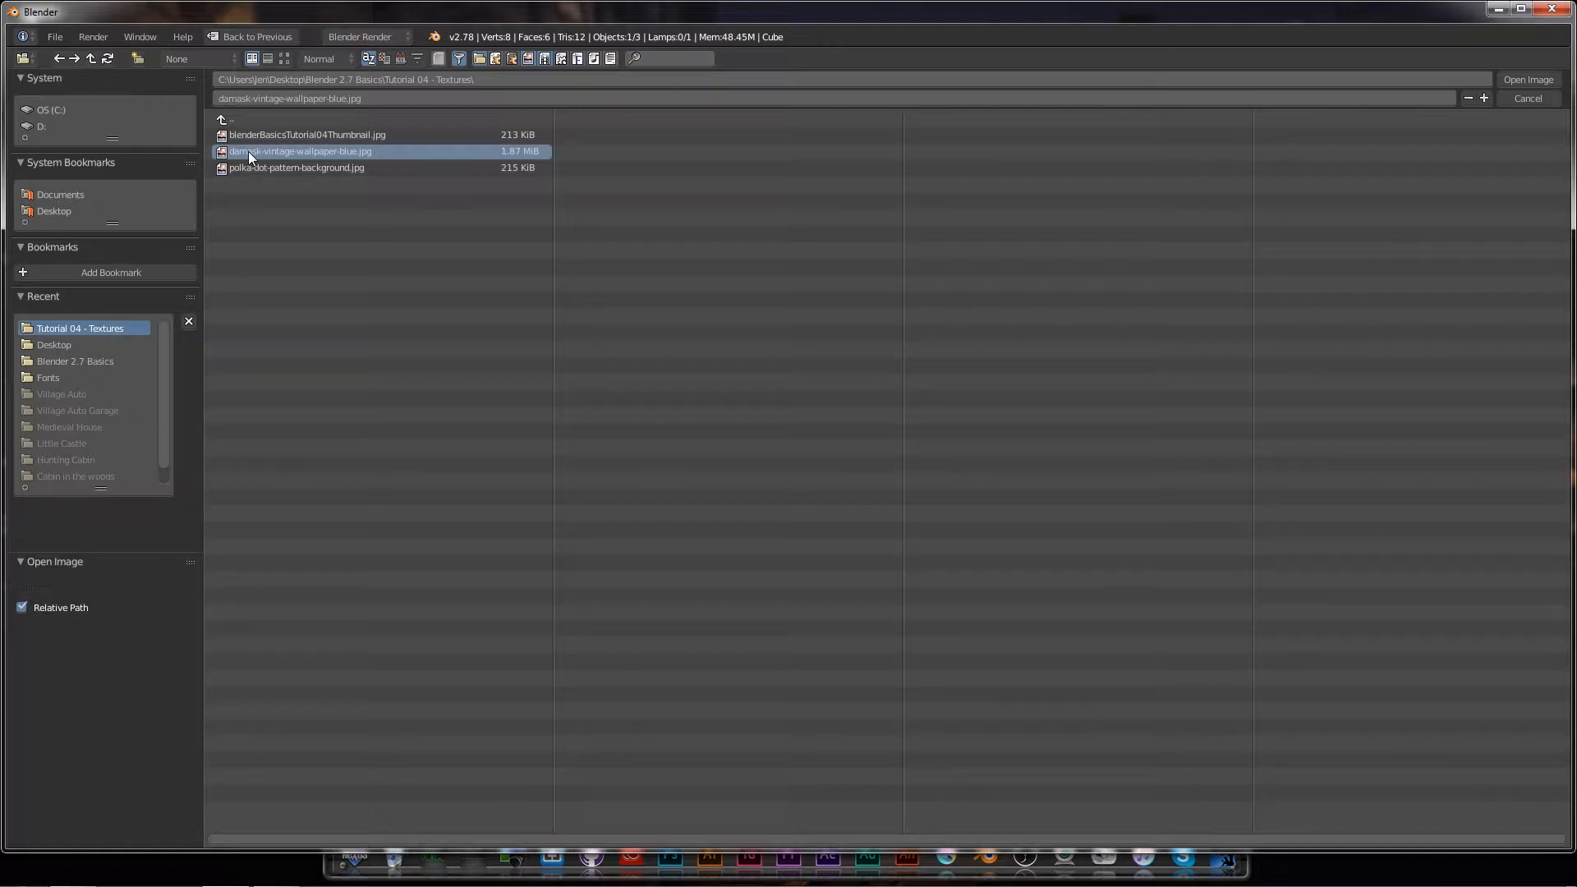
{"action": "left_click", "coordinate": [1522, 79]}
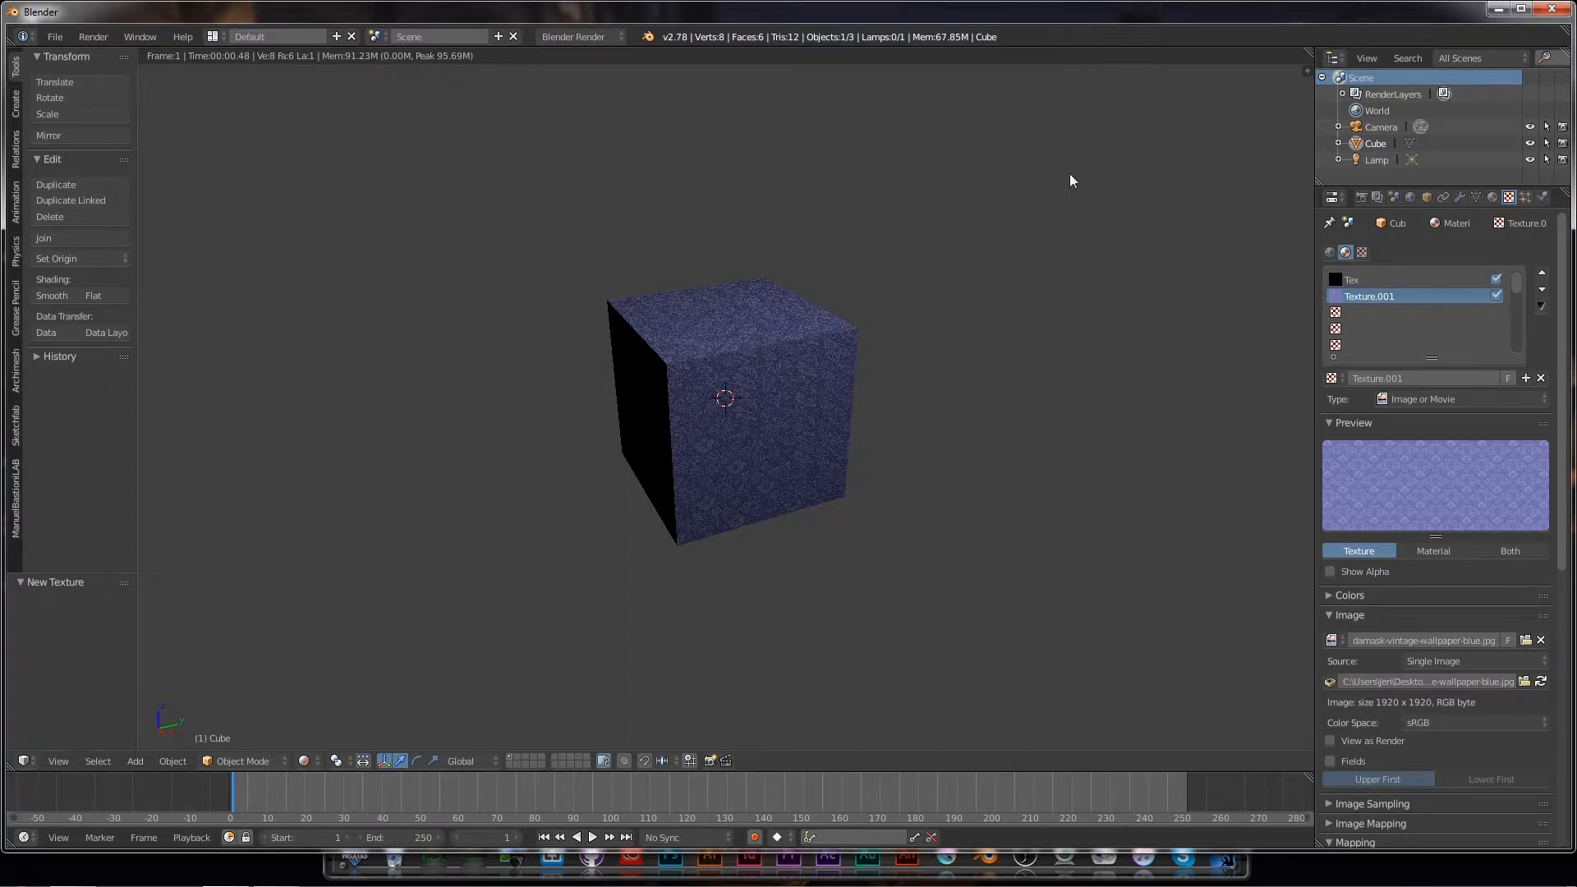
Step: Split the 3D view side by side and make the right area a UV/Image Editor
{"action": "left_click_drag", "start_coordinate": [1296, 57], "coordinate": [665, 452]}
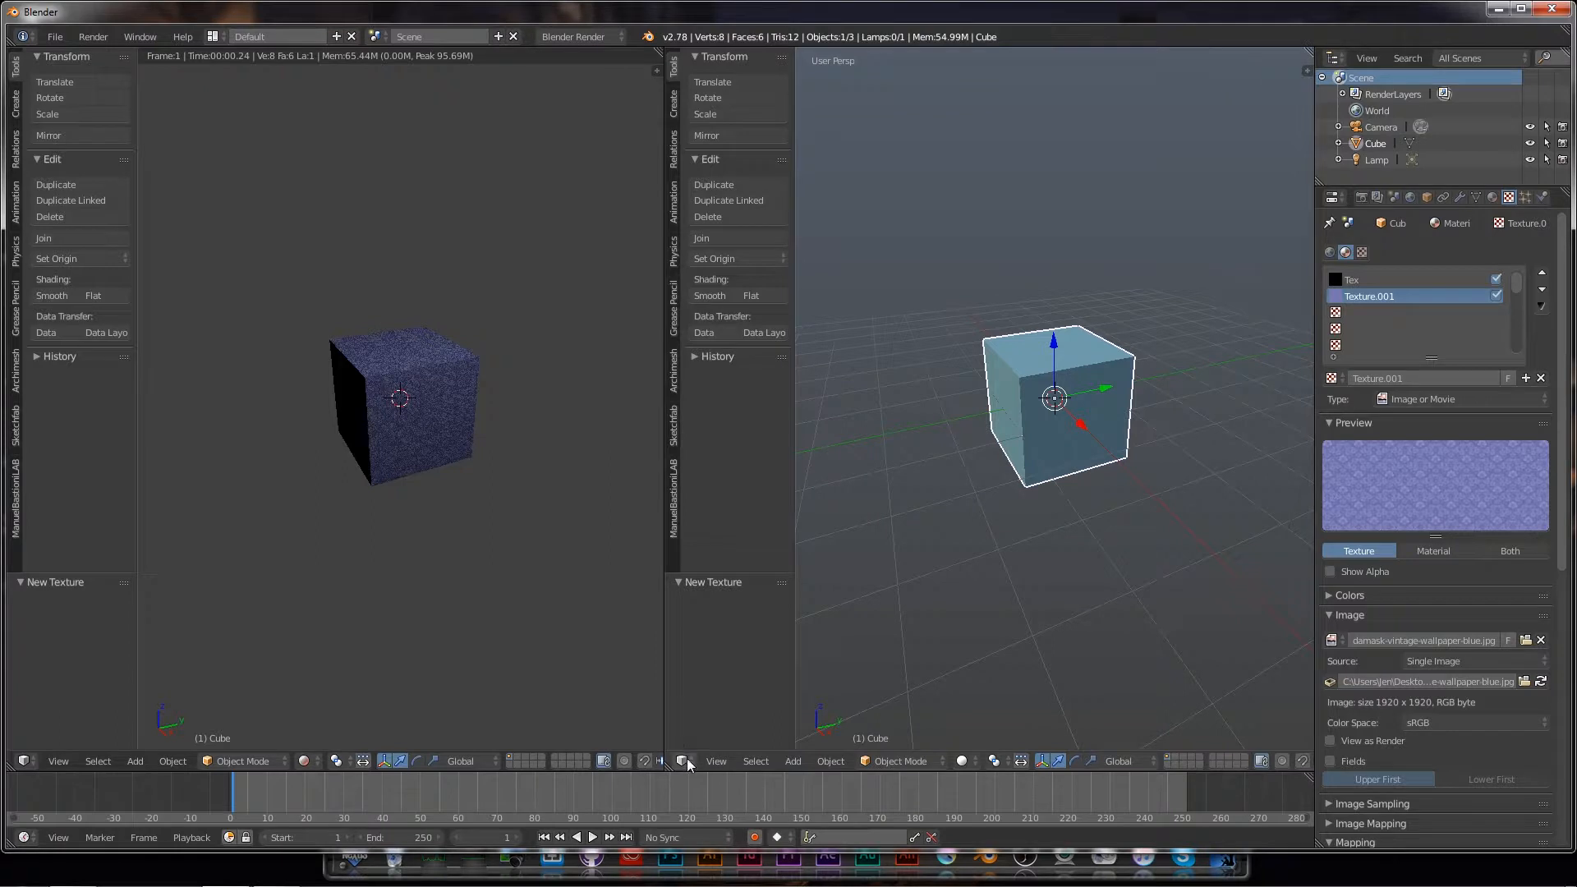
{"action": "left_click", "coordinate": [685, 759]}
{"action": "left_click", "coordinate": [721, 633]}
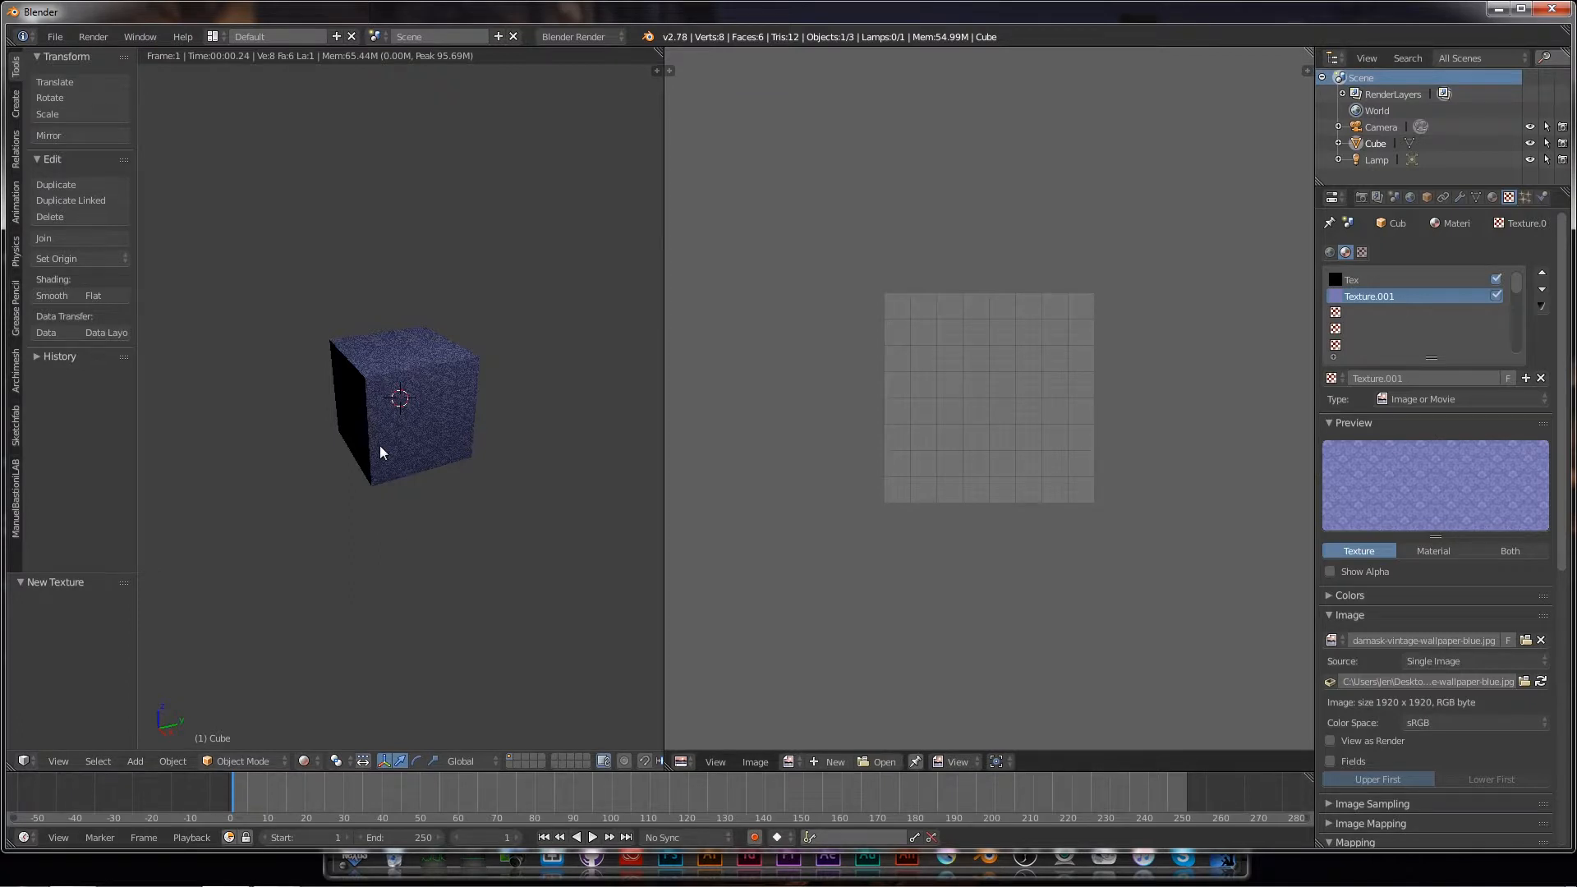
Step: Set the left view to Solid shading, enter Edit Mode, and go orthographic with Numpad 5
{"action": "left_click", "coordinate": [319, 762]}
{"action": "left_click", "coordinate": [322, 705]}
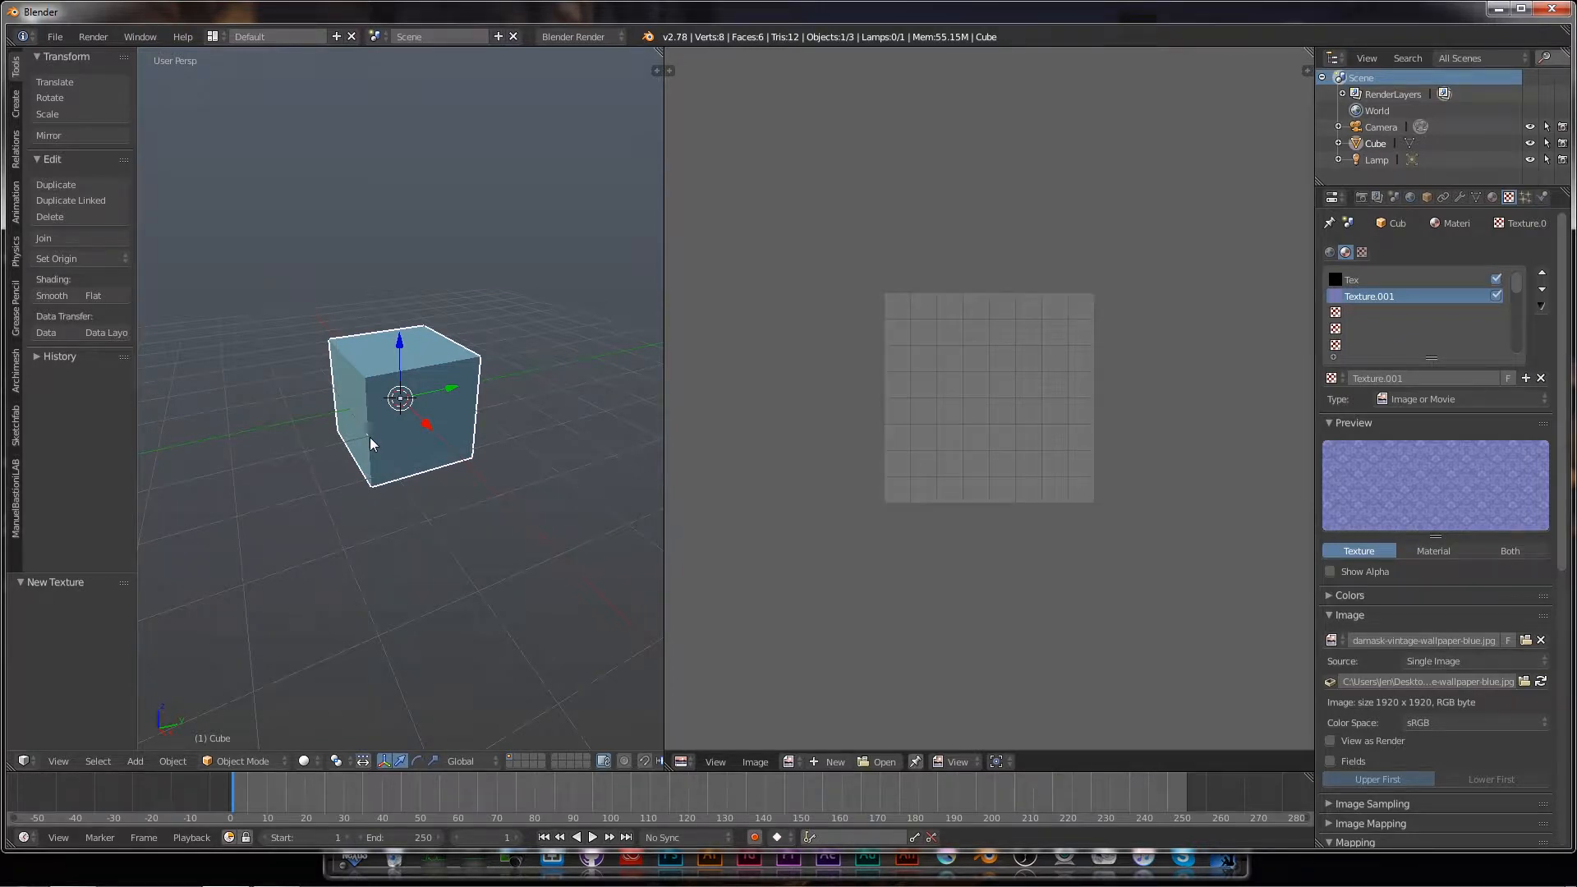
{"action": "key", "text": "Tab"}
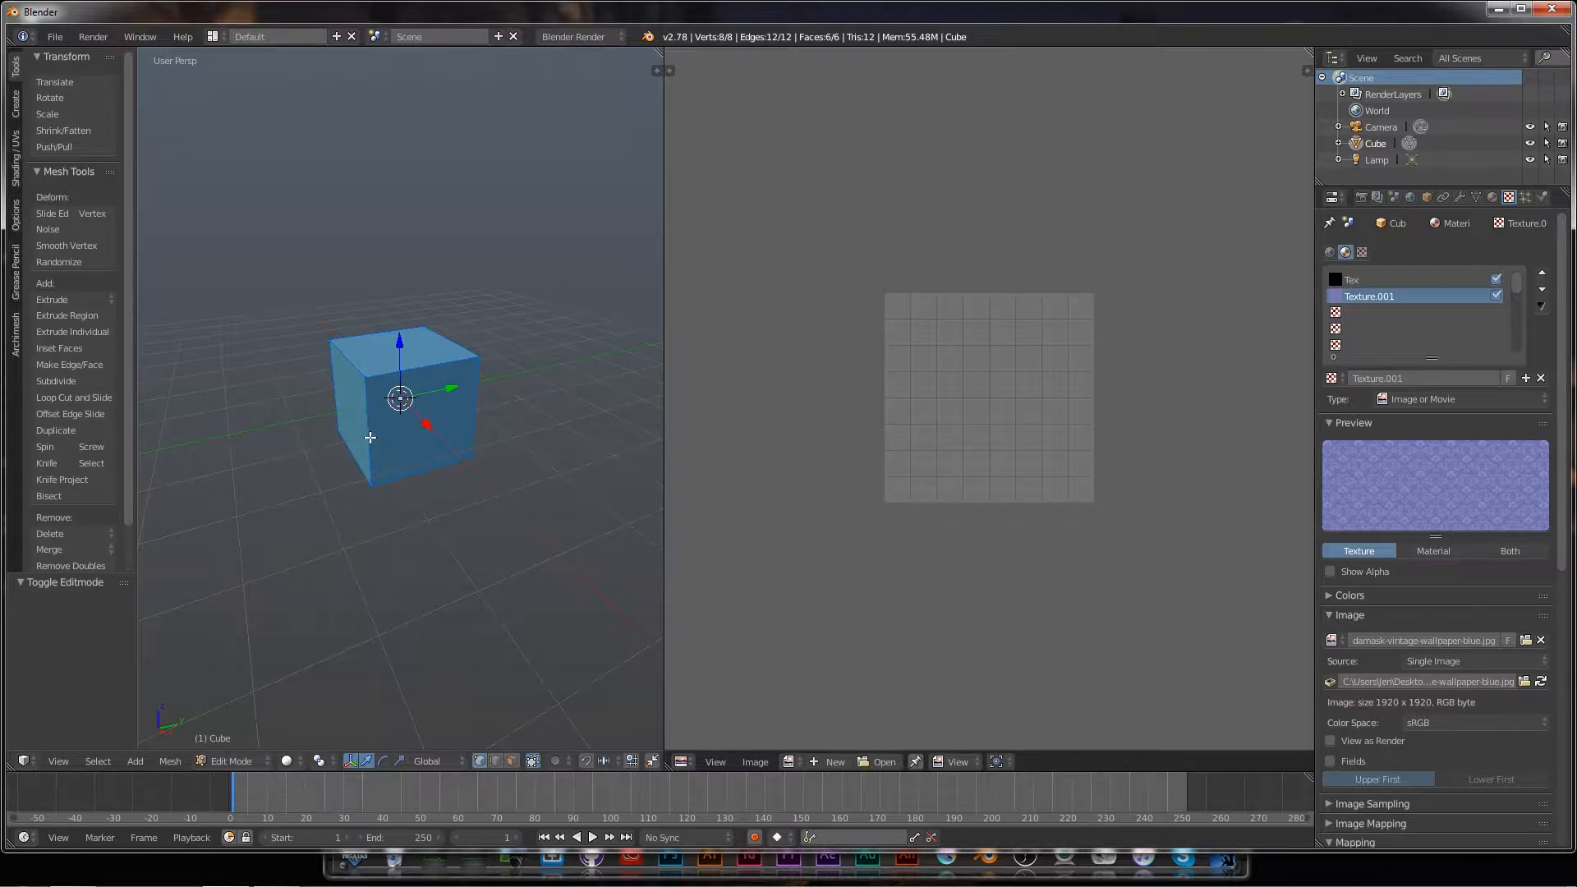
{"action": "key", "text": "KP_5"}
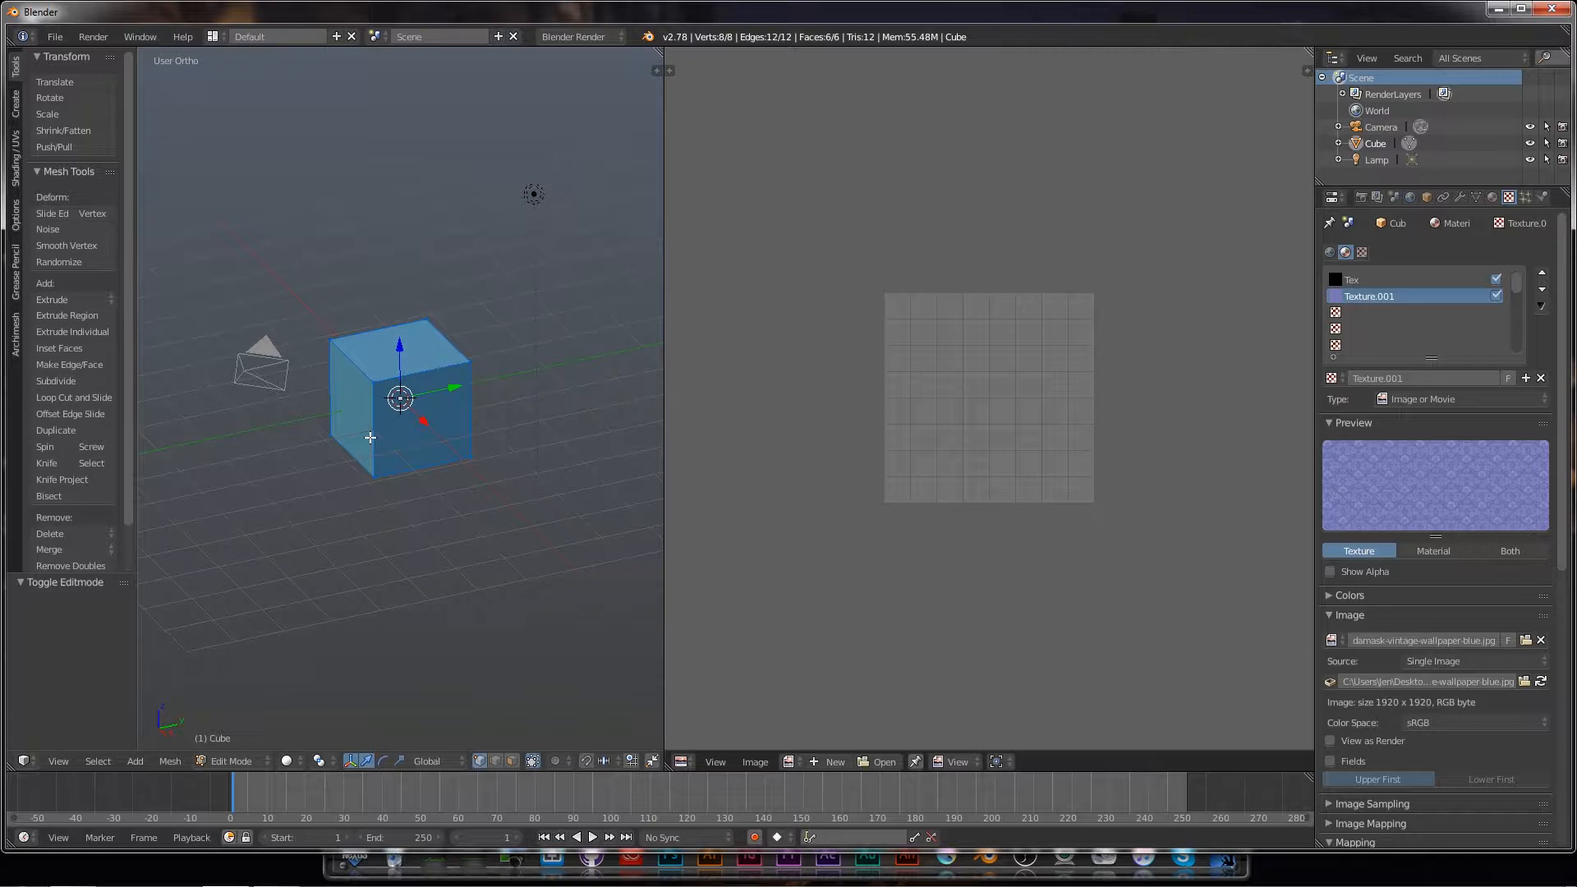
Step: Switch to edge select mode and select seven cube edges, orbiting to reach the far side
{"action": "key", "text": "ctrl+Tab"}
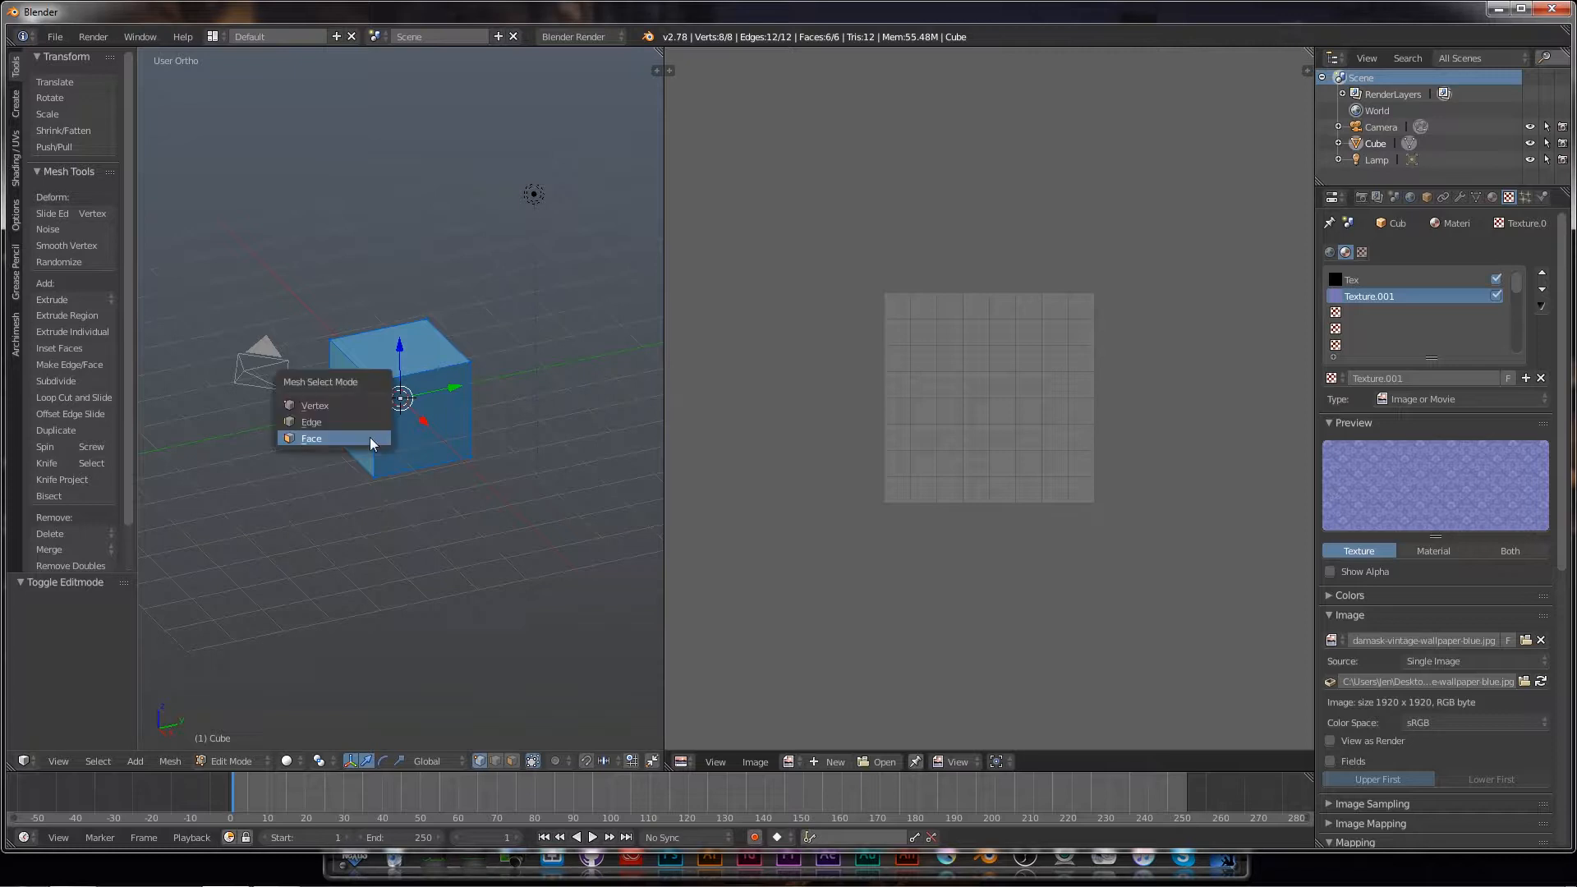
{"action": "left_click", "coordinate": [326, 420]}
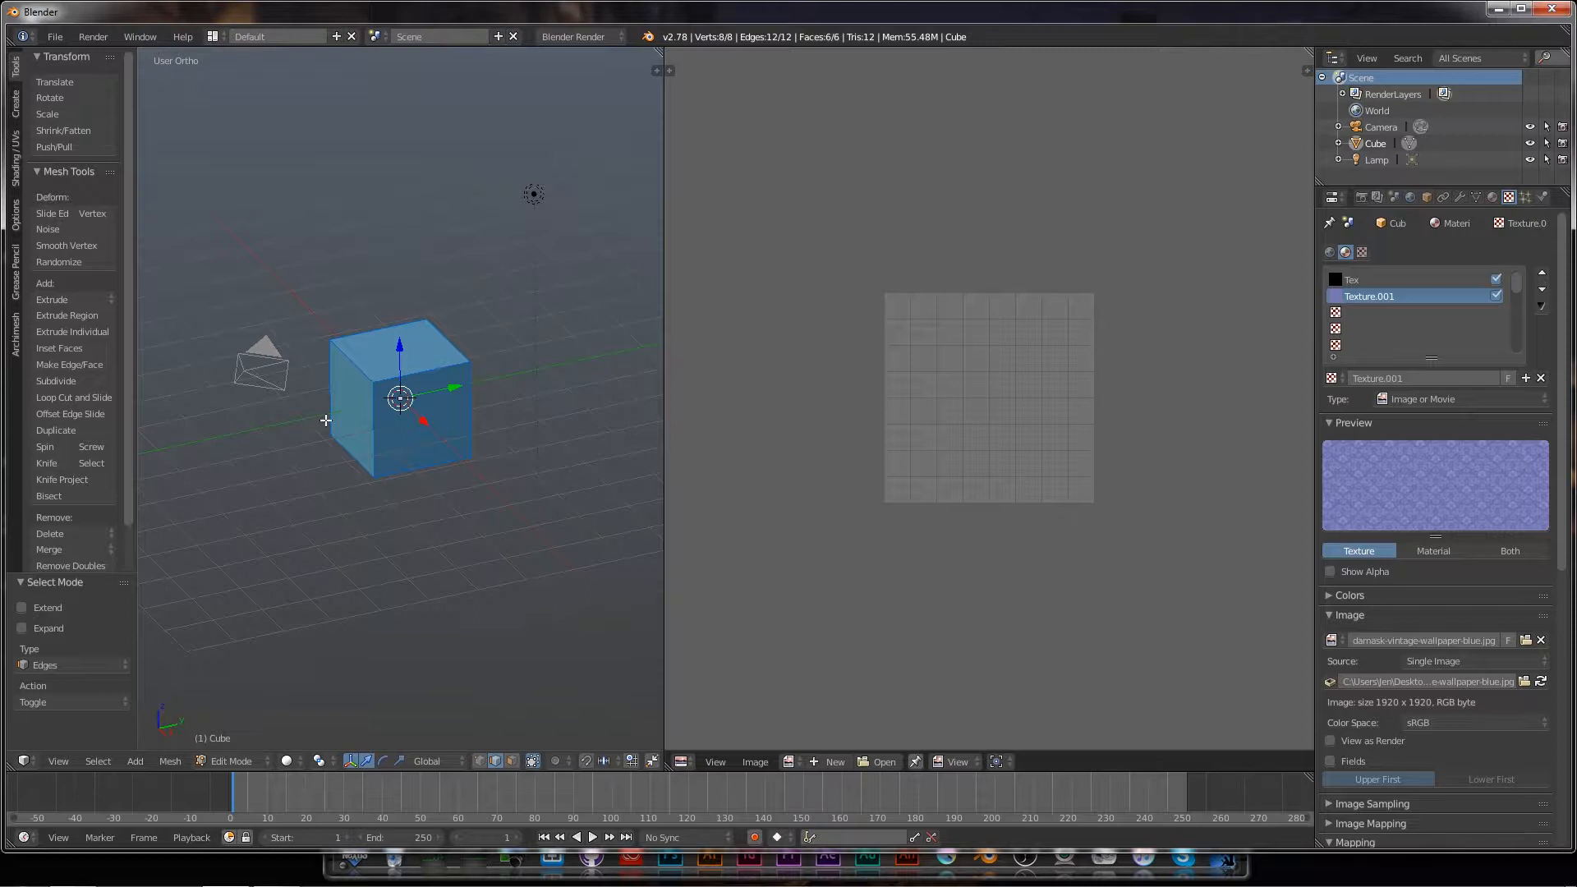
{"action": "right_click", "coordinate": [411, 375]}
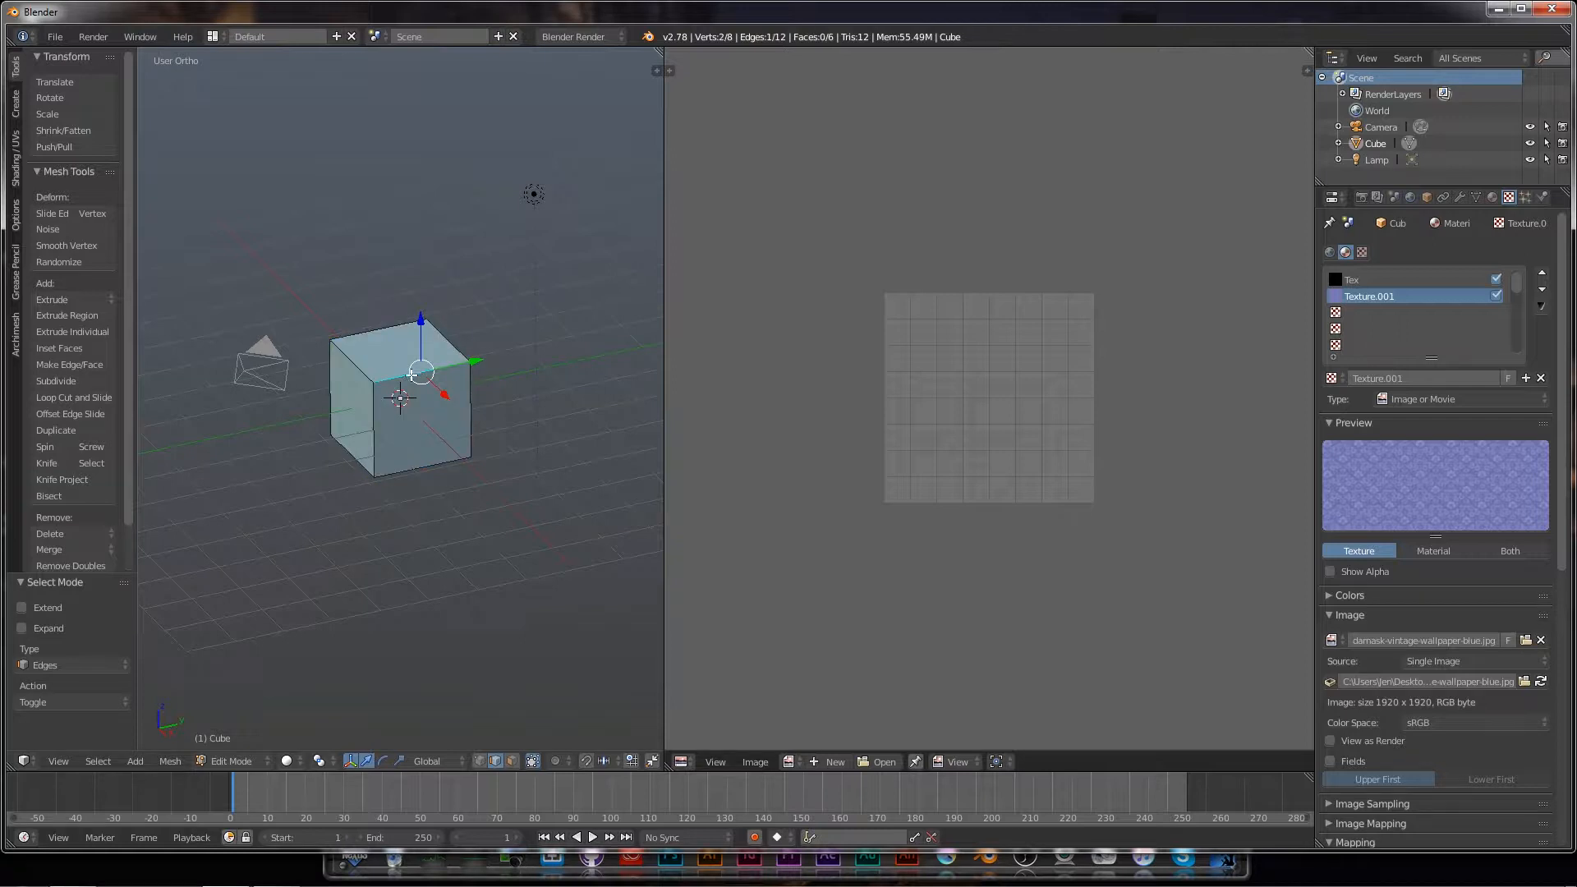
{"action": "right_click", "coordinate": [356, 368], "text": "shift"}
{"action": "right_click", "coordinate": [331, 371], "text": "shift"}
{"action": "middle_click_drag", "start_coordinate": [521, 441], "coordinate": [388, 434]}
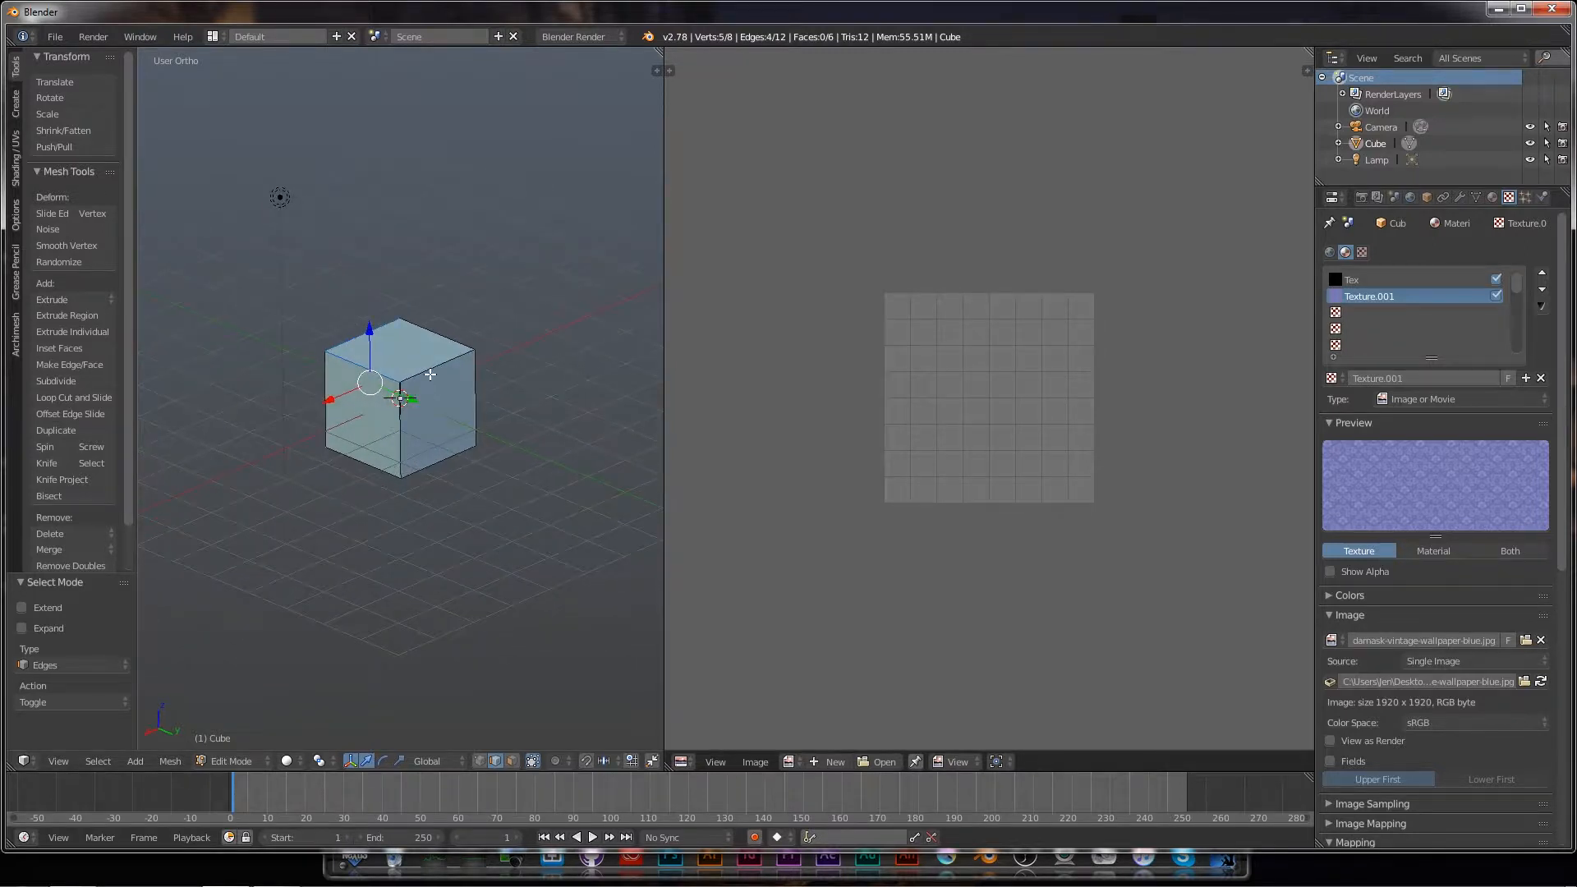
{"action": "right_click", "coordinate": [431, 373], "text": "shift"}
{"action": "right_click", "coordinate": [474, 393], "text": "shift"}
{"action": "right_click", "coordinate": [446, 457], "text": "shift"}
Step: Mark the selected edges as UV seams and select the whole mesh
{"action": "key", "text": "ctrl+e"}
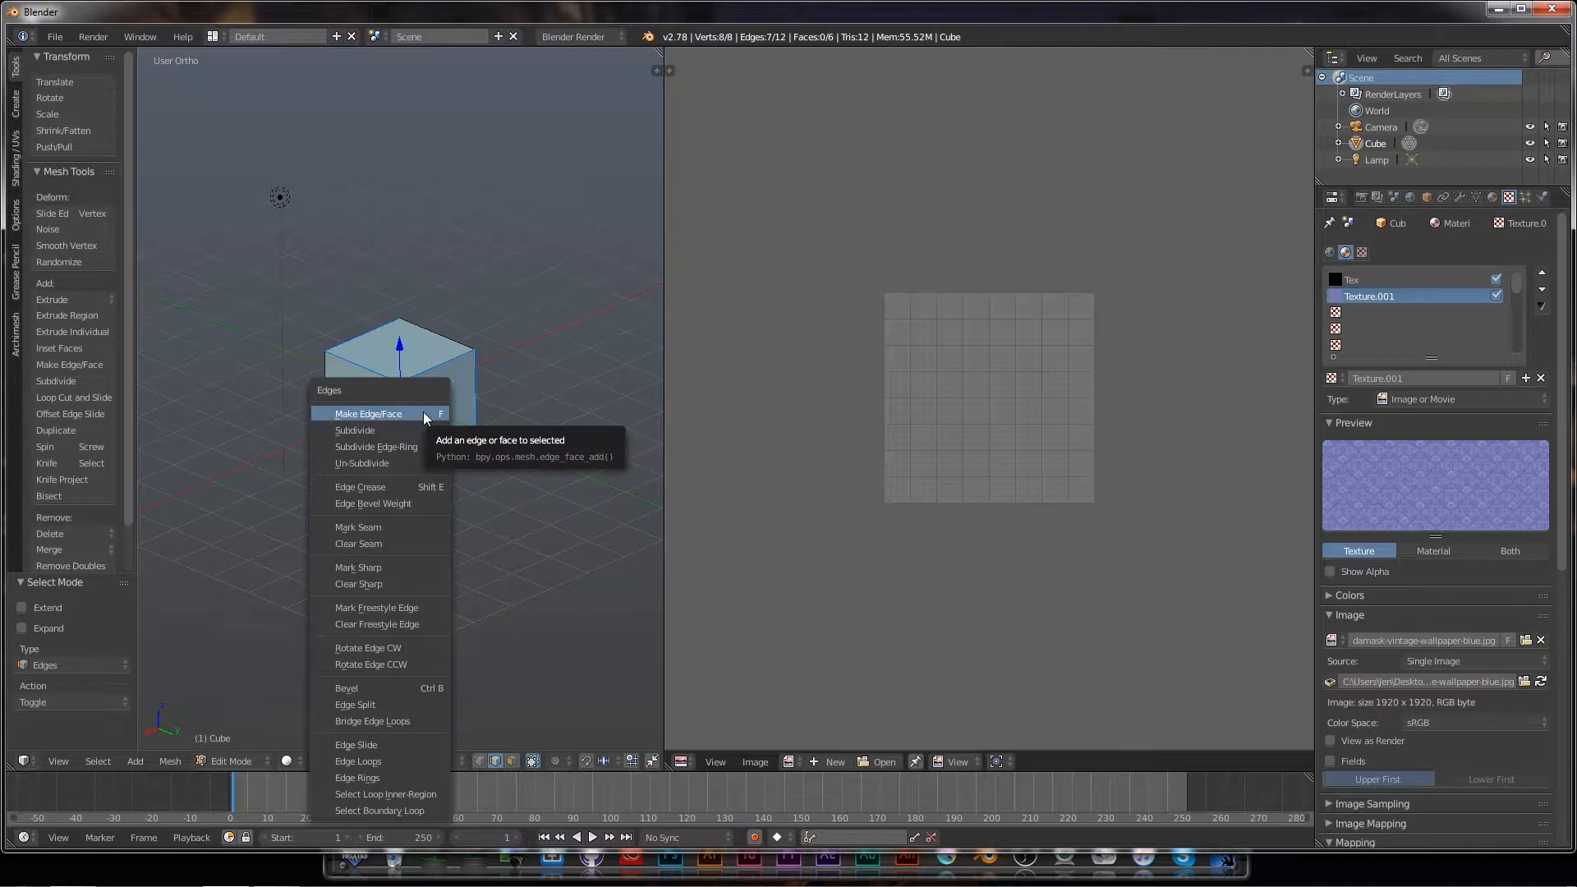
{"action": "left_click", "coordinate": [406, 528]}
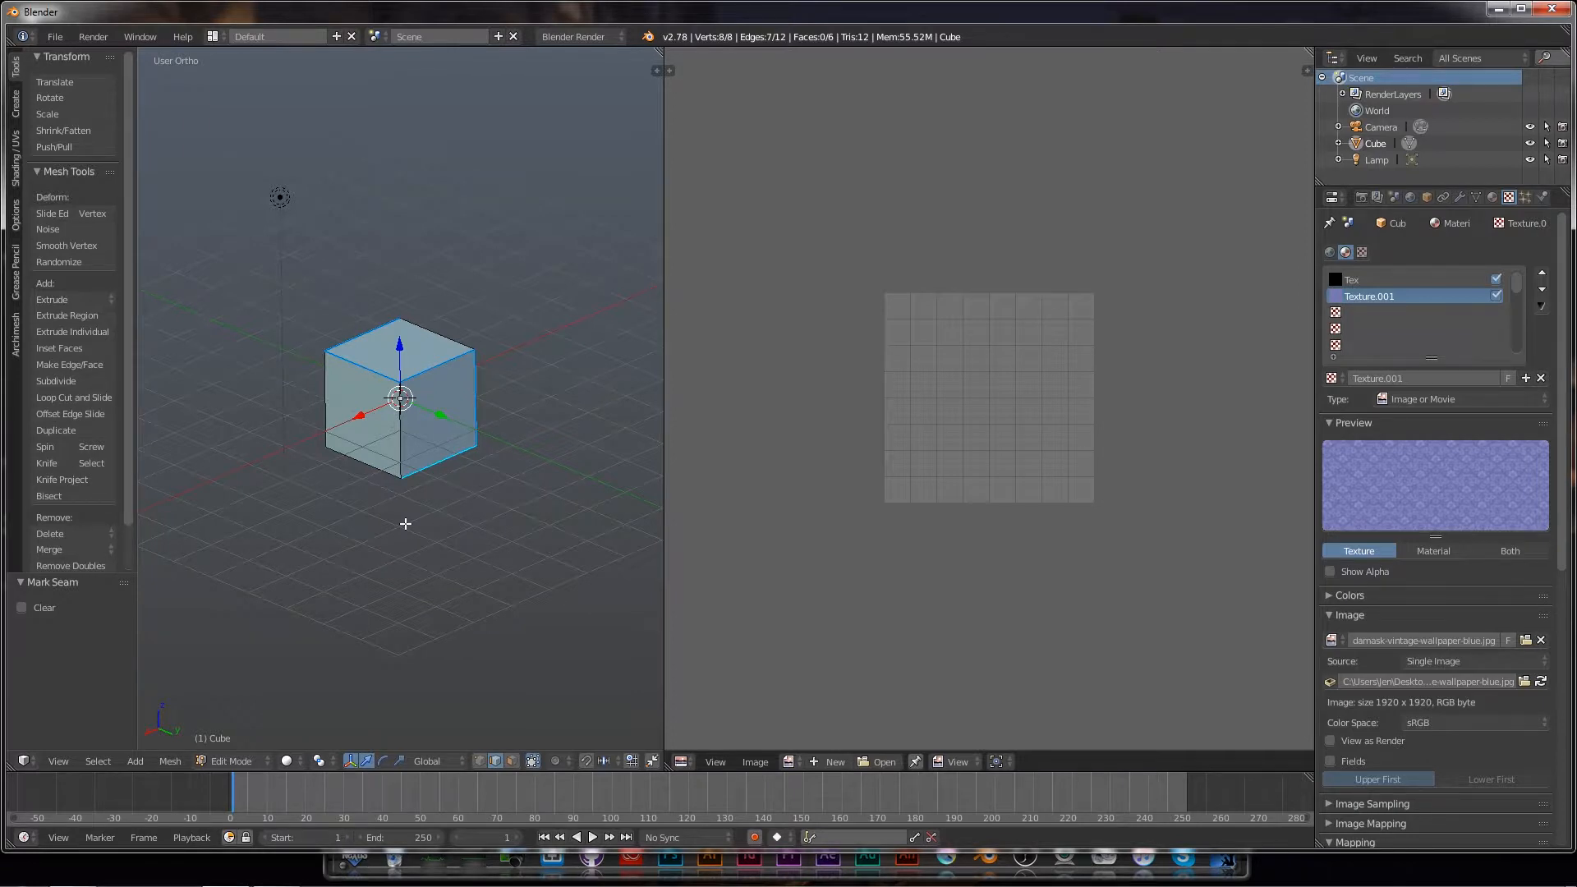
{"action": "key", "text": "a"}
{"action": "key", "text": "a"}
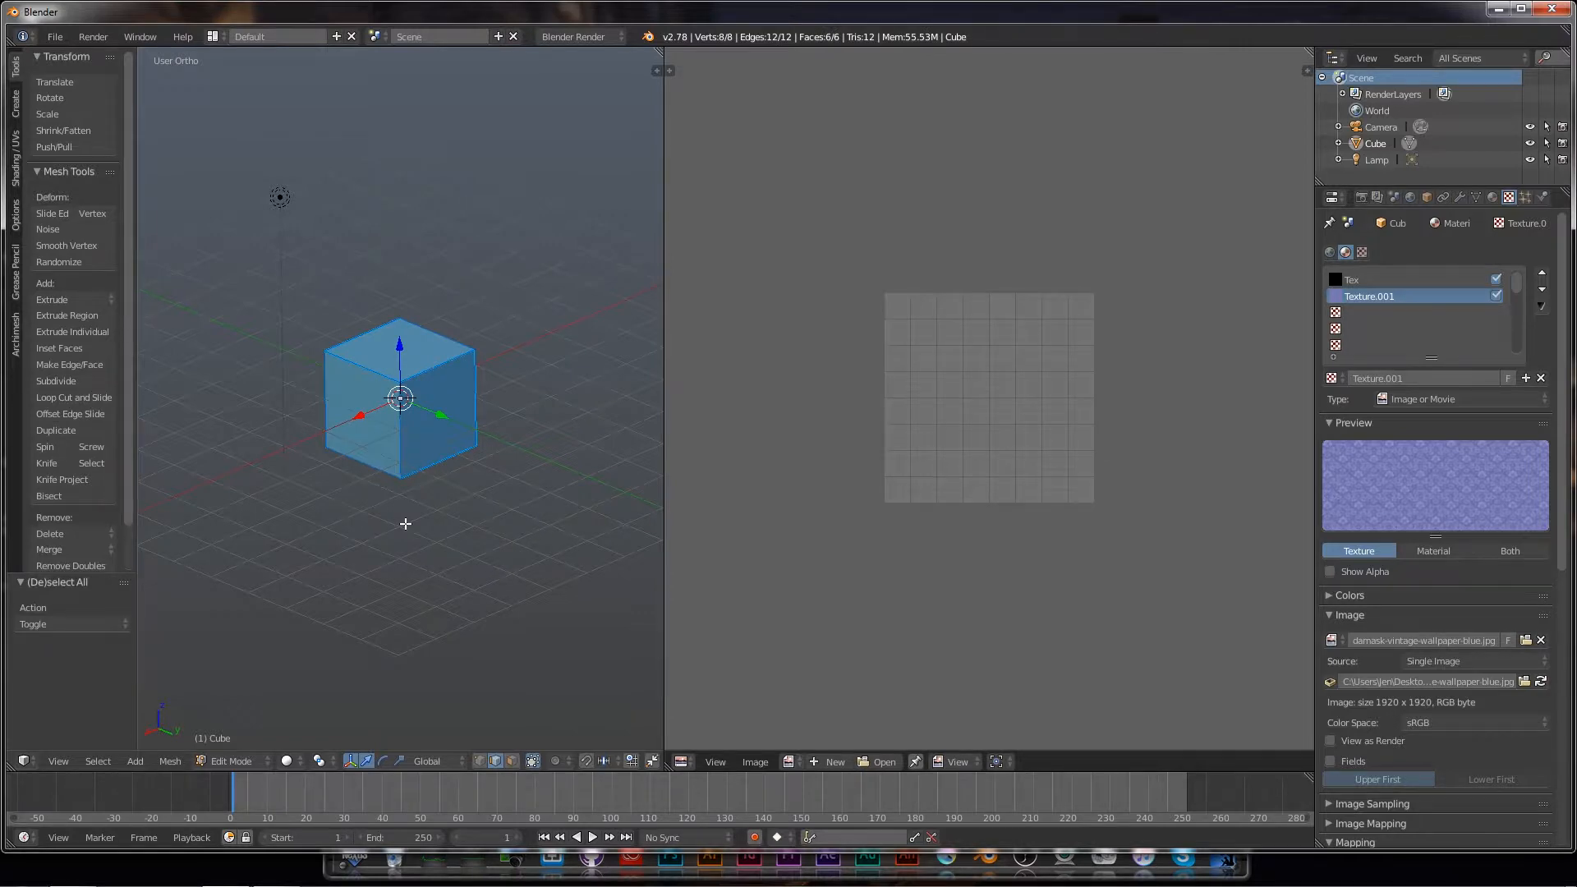
Step: Unwrap the cube's UVs with Unwrap from the U menu into a cross-shaped layout
{"action": "key", "text": "u"}
{"action": "left_click", "coordinate": [407, 527]}
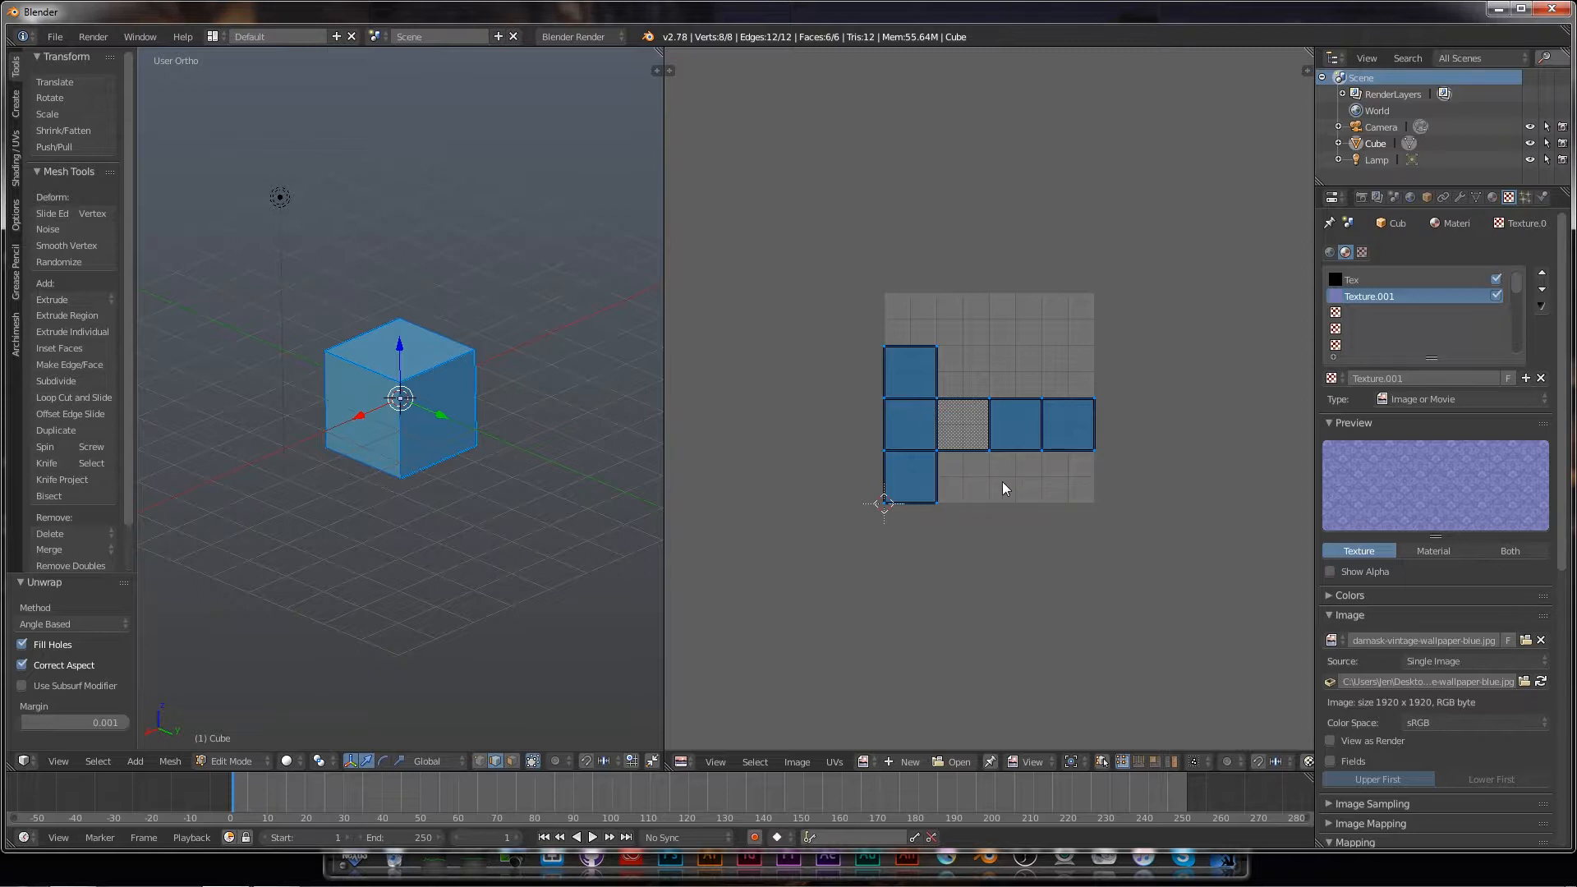
Step: Load damask-vintage-wallpaper-blue.jpg from Tutorial 04 - Textures behind the UVs, then return to Object Mode
{"action": "left_click", "coordinate": [952, 763]}
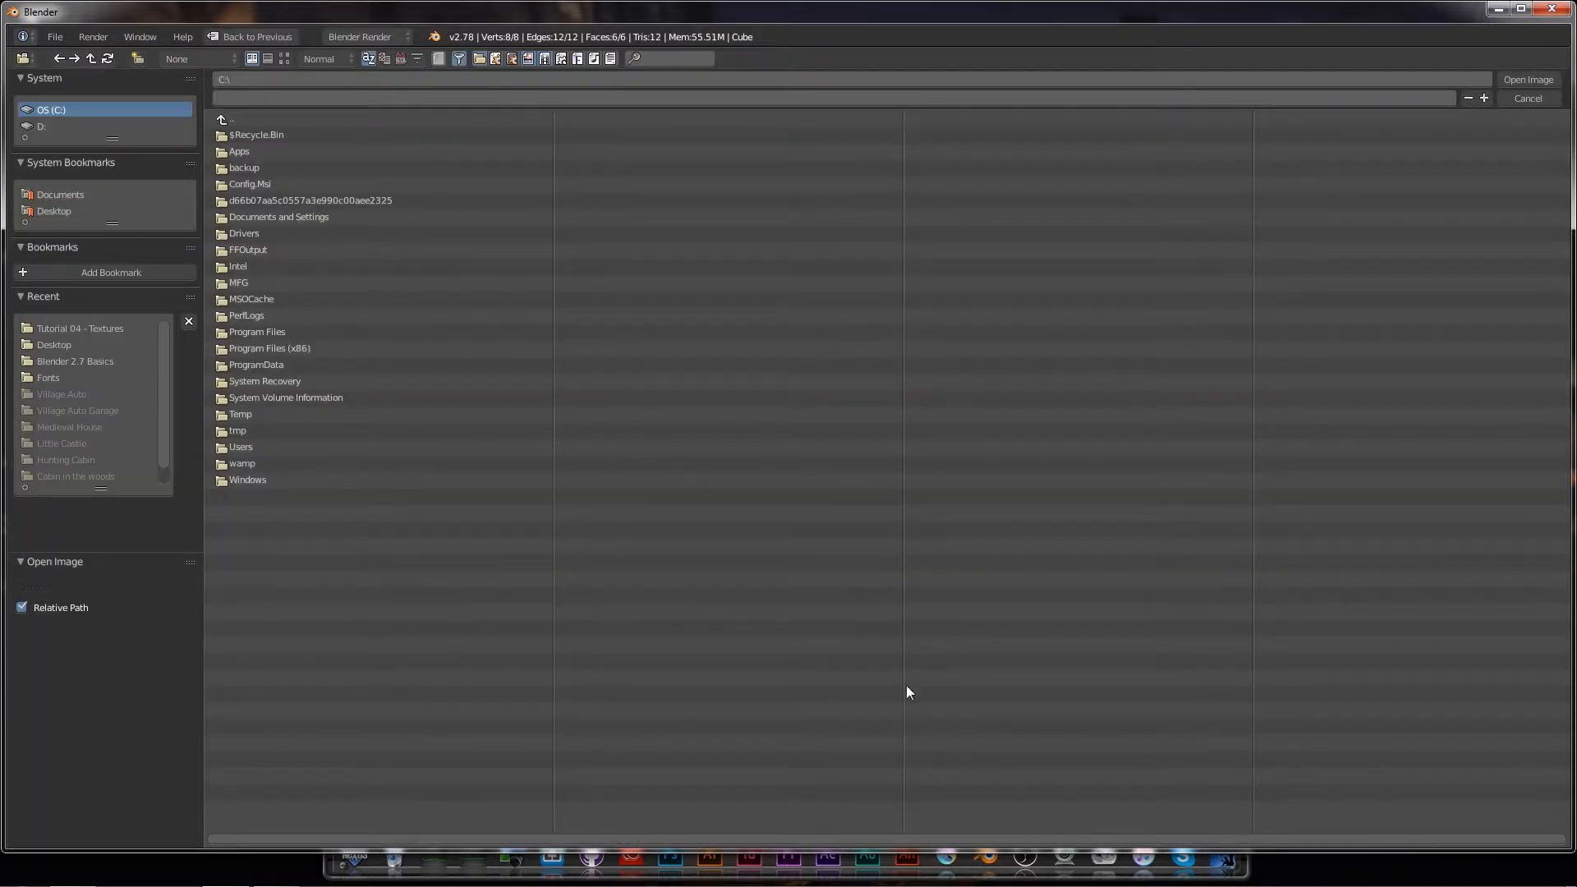
{"action": "left_click", "coordinate": [42, 209]}
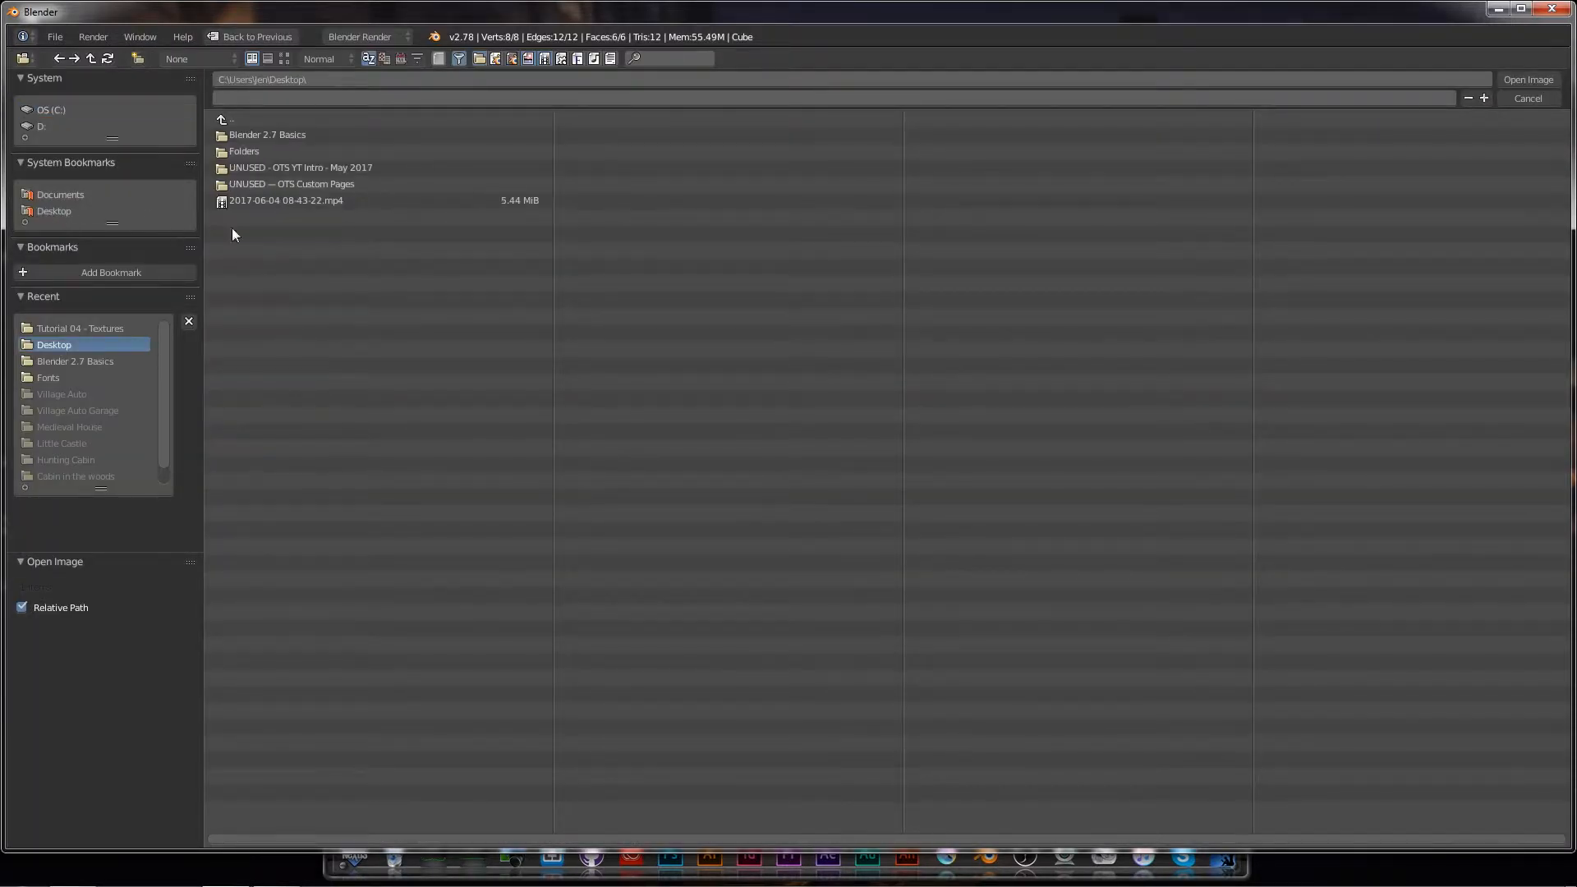
{"action": "left_click", "coordinate": [233, 136]}
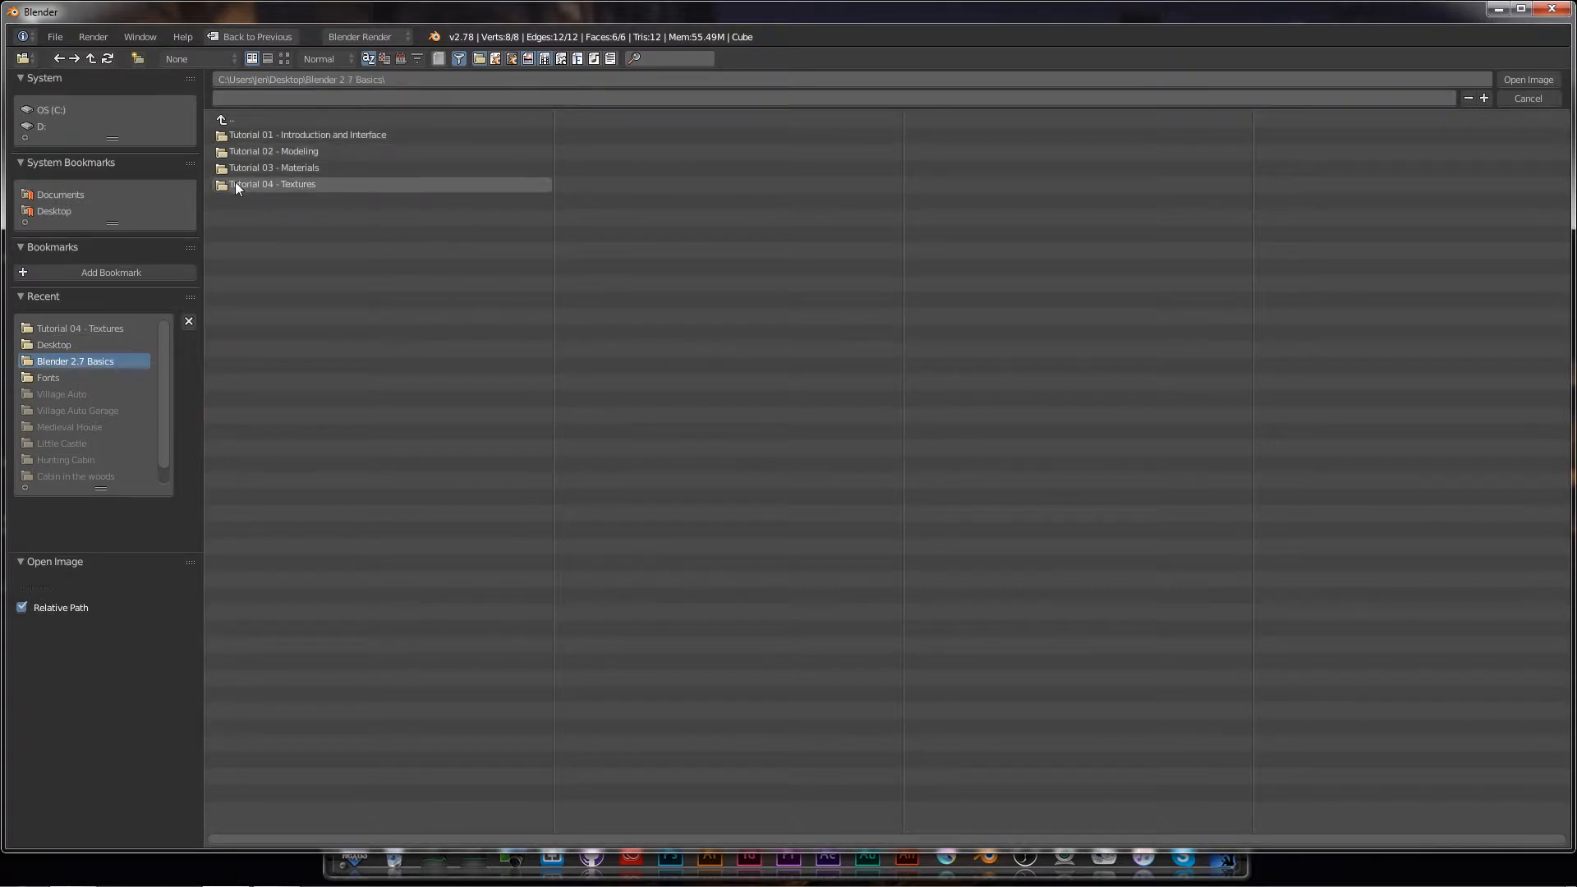
{"action": "left_click", "coordinate": [235, 180]}
{"action": "left_click", "coordinate": [248, 152]}
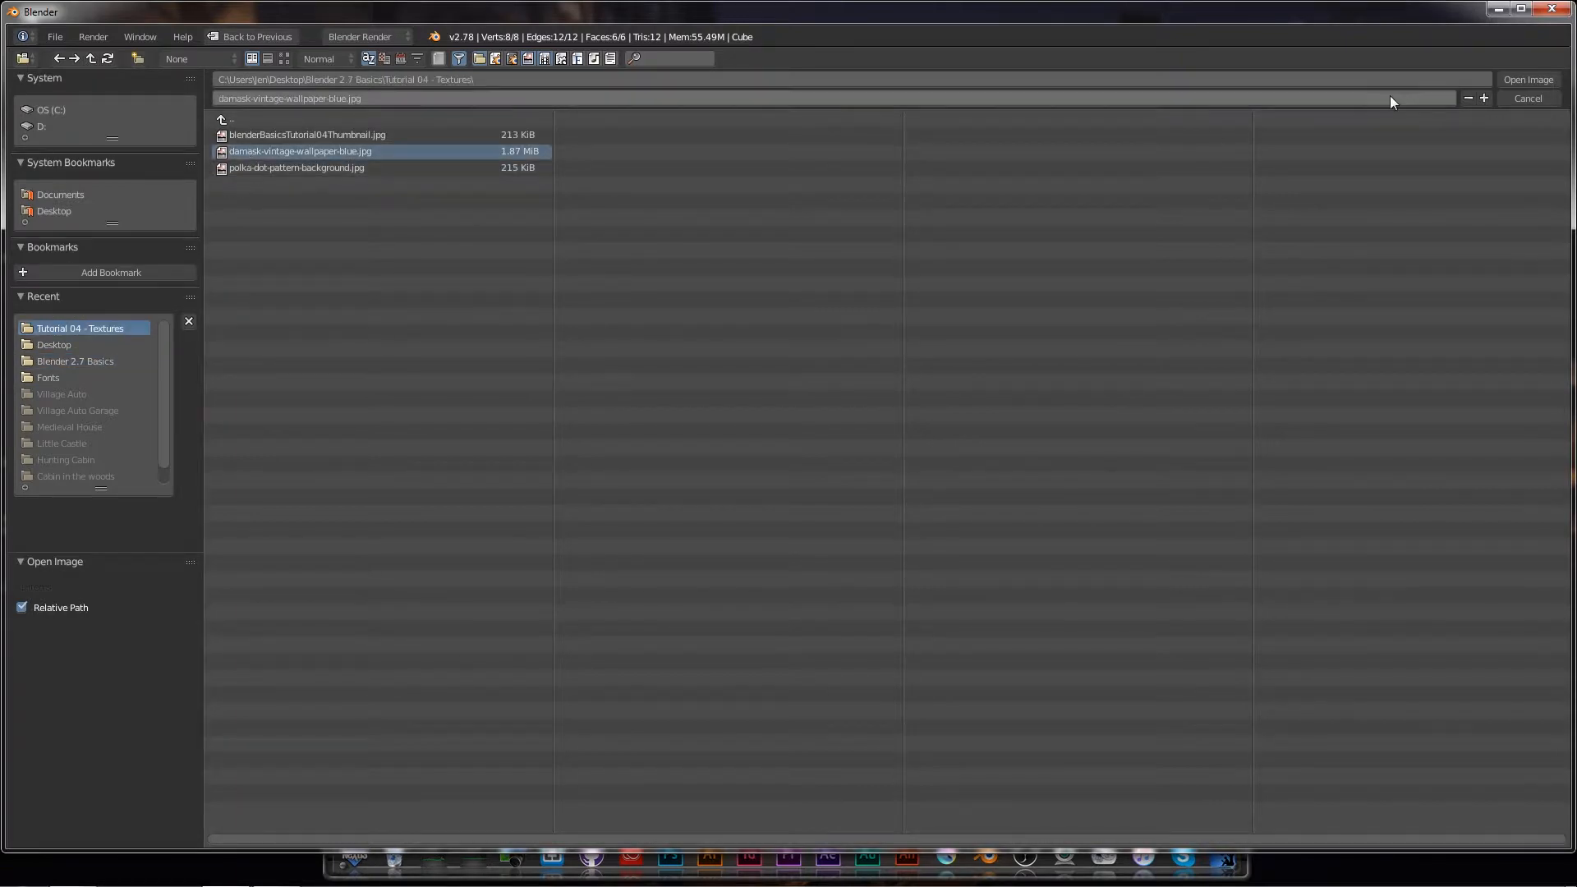
{"action": "left_click", "coordinate": [1520, 79]}
{"action": "scroll", "coordinate": [977, 338], "scroll_direction": "down", "scroll_amount": 6}
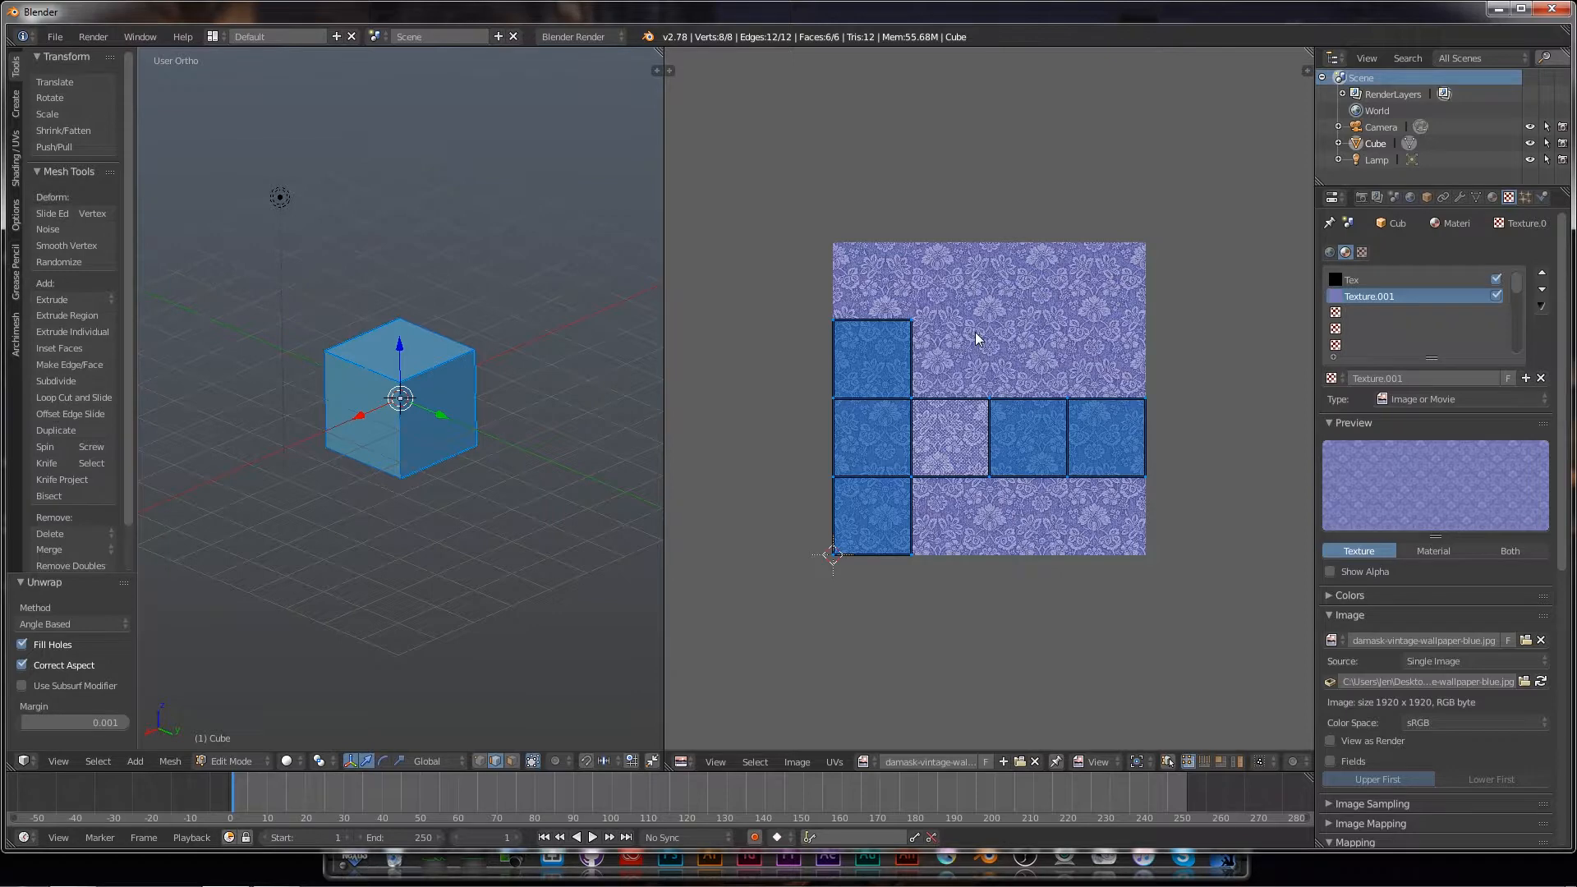
{"action": "key", "text": "Tab"}
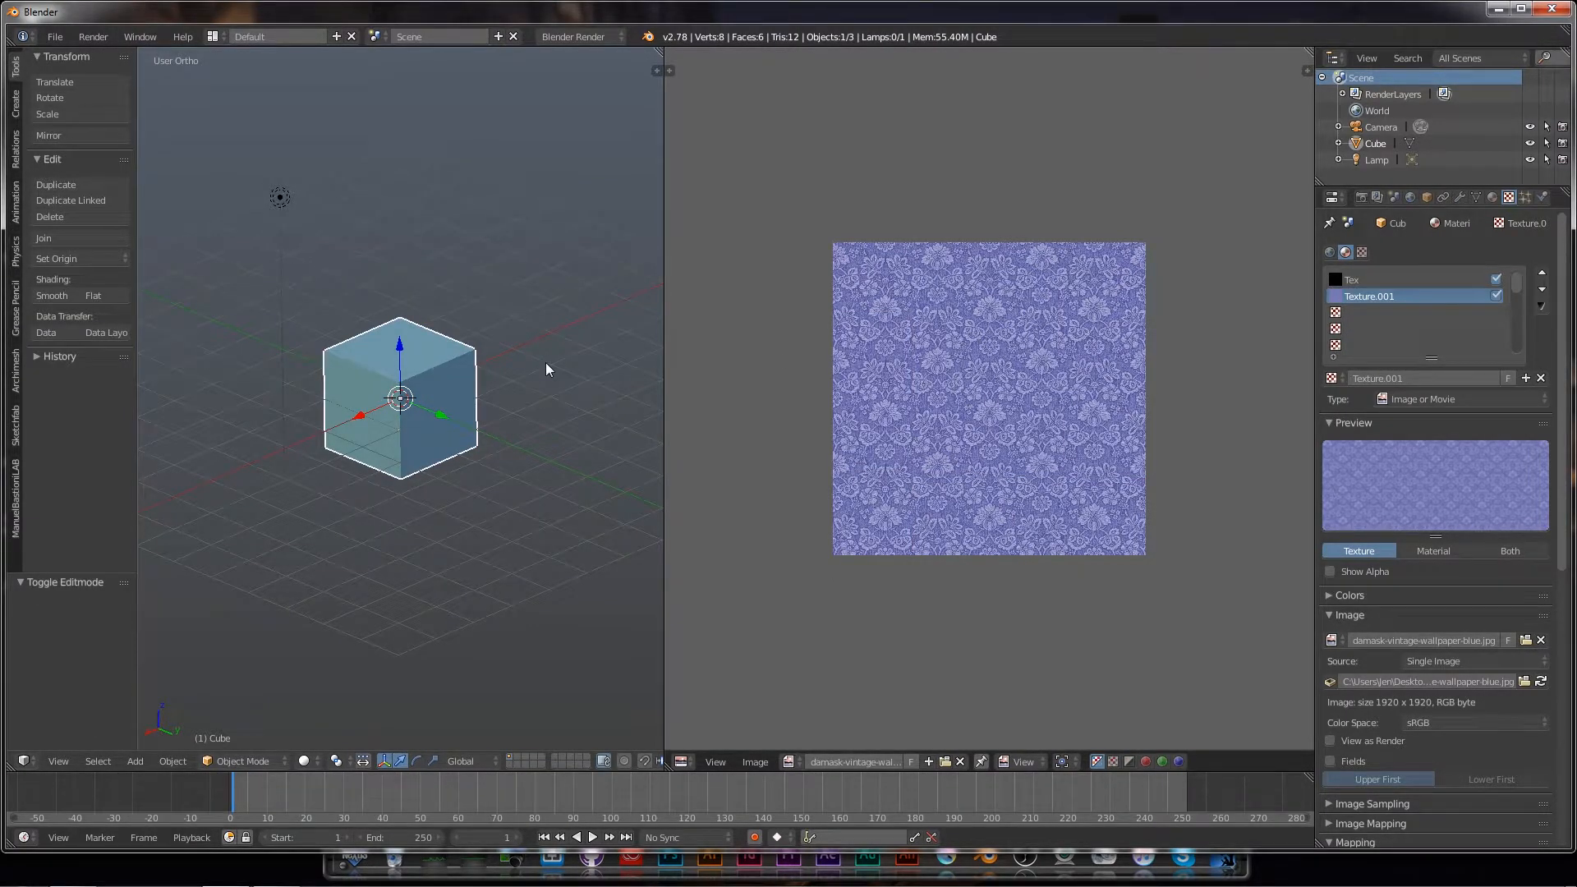
Step: Change the lamp's type to Hemi in its Lamp data settings
{"action": "right_click", "coordinate": [280, 197]}
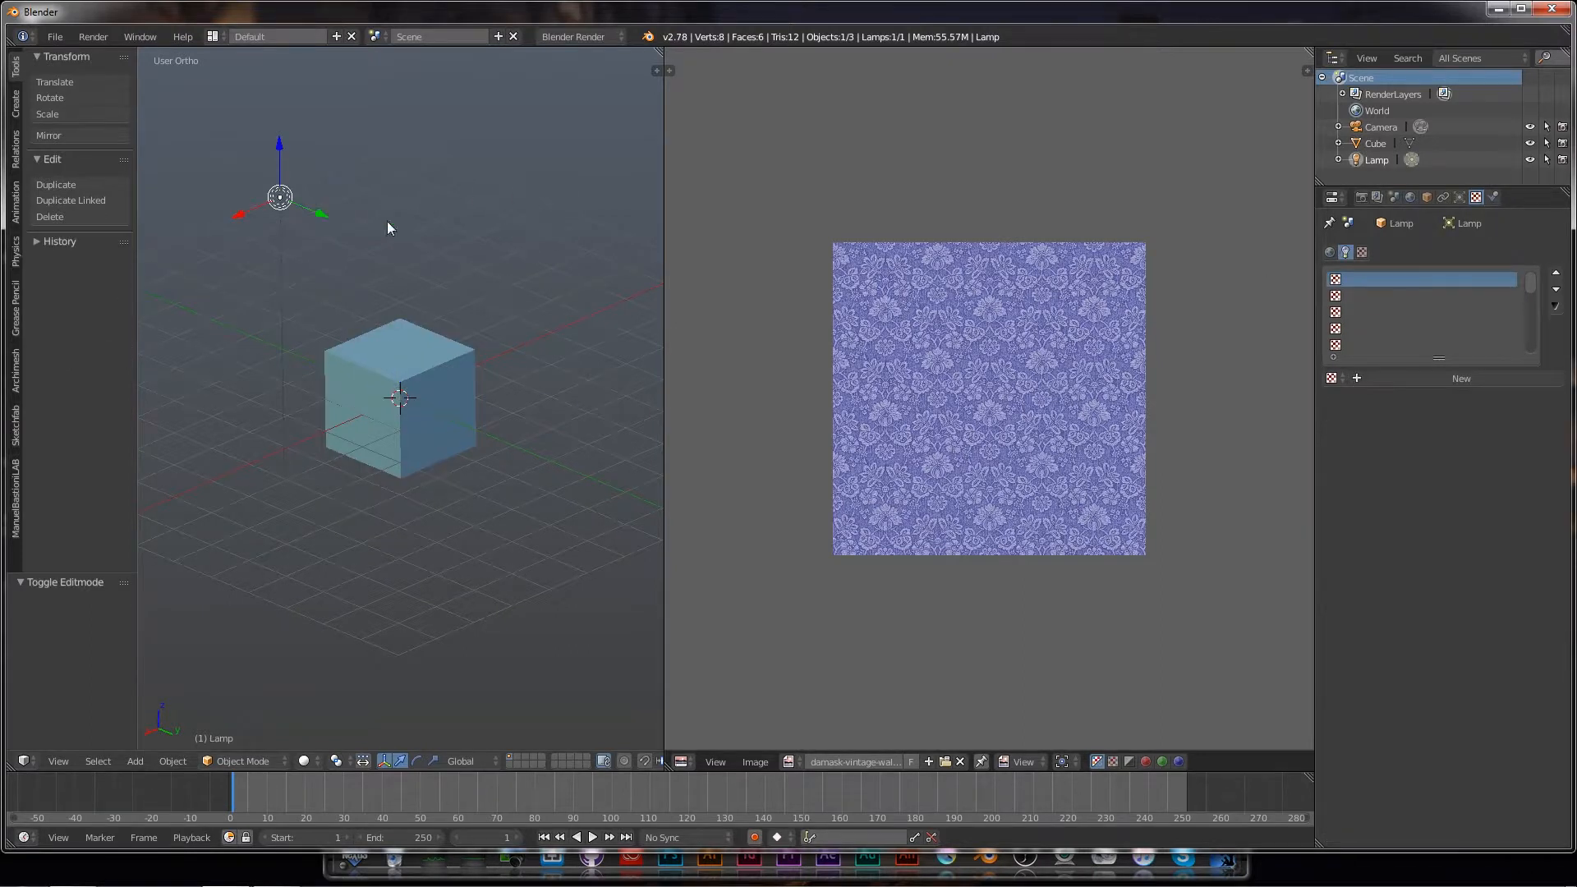
{"action": "left_click", "coordinate": [1459, 197]}
{"action": "left_click", "coordinate": [1490, 434]}
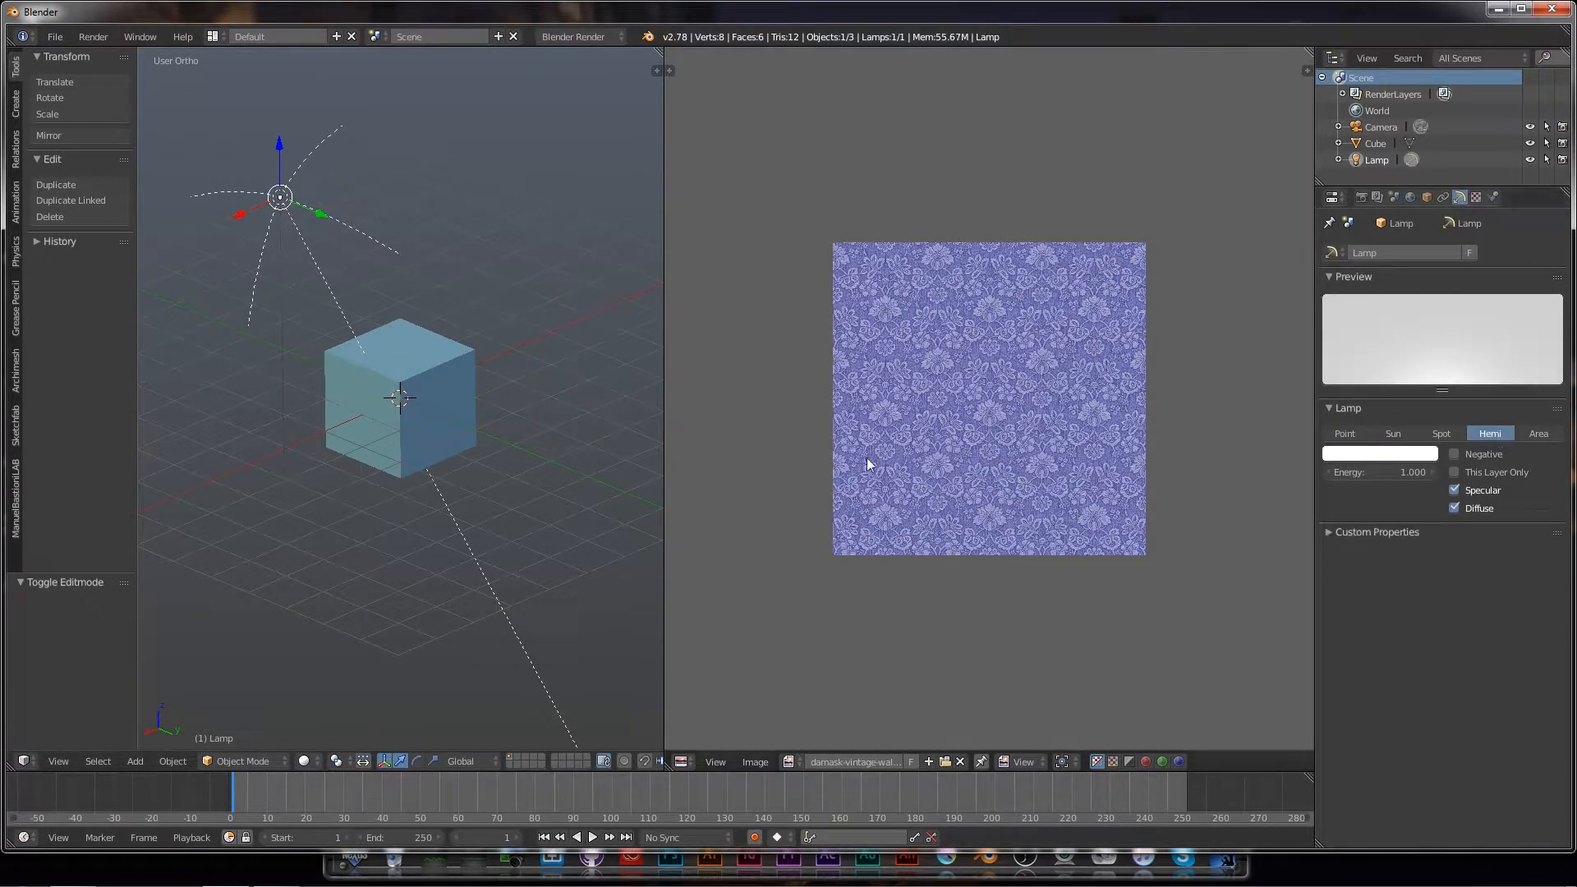
Step: Select the cube, enter Edit Mode and select all its faces
{"action": "right_click", "coordinate": [422, 407]}
{"action": "key", "text": "Tab"}
{"action": "key", "text": "a"}
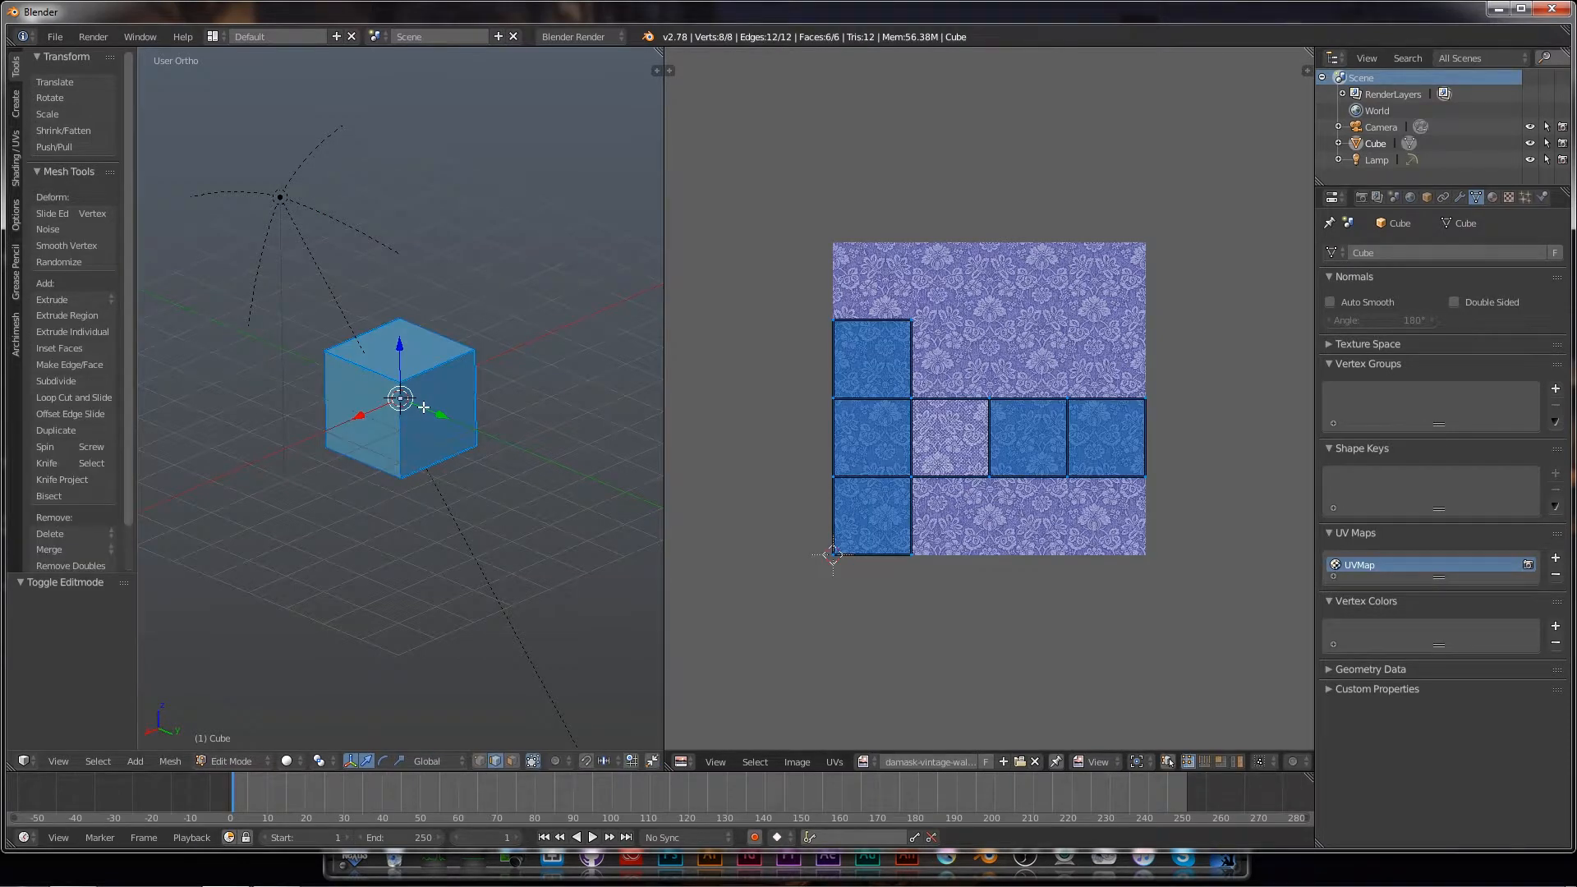
Step: Switch the 3D view to Rendered shading and zoom in on the damask-wrapped cube
{"action": "left_click", "coordinate": [294, 760]}
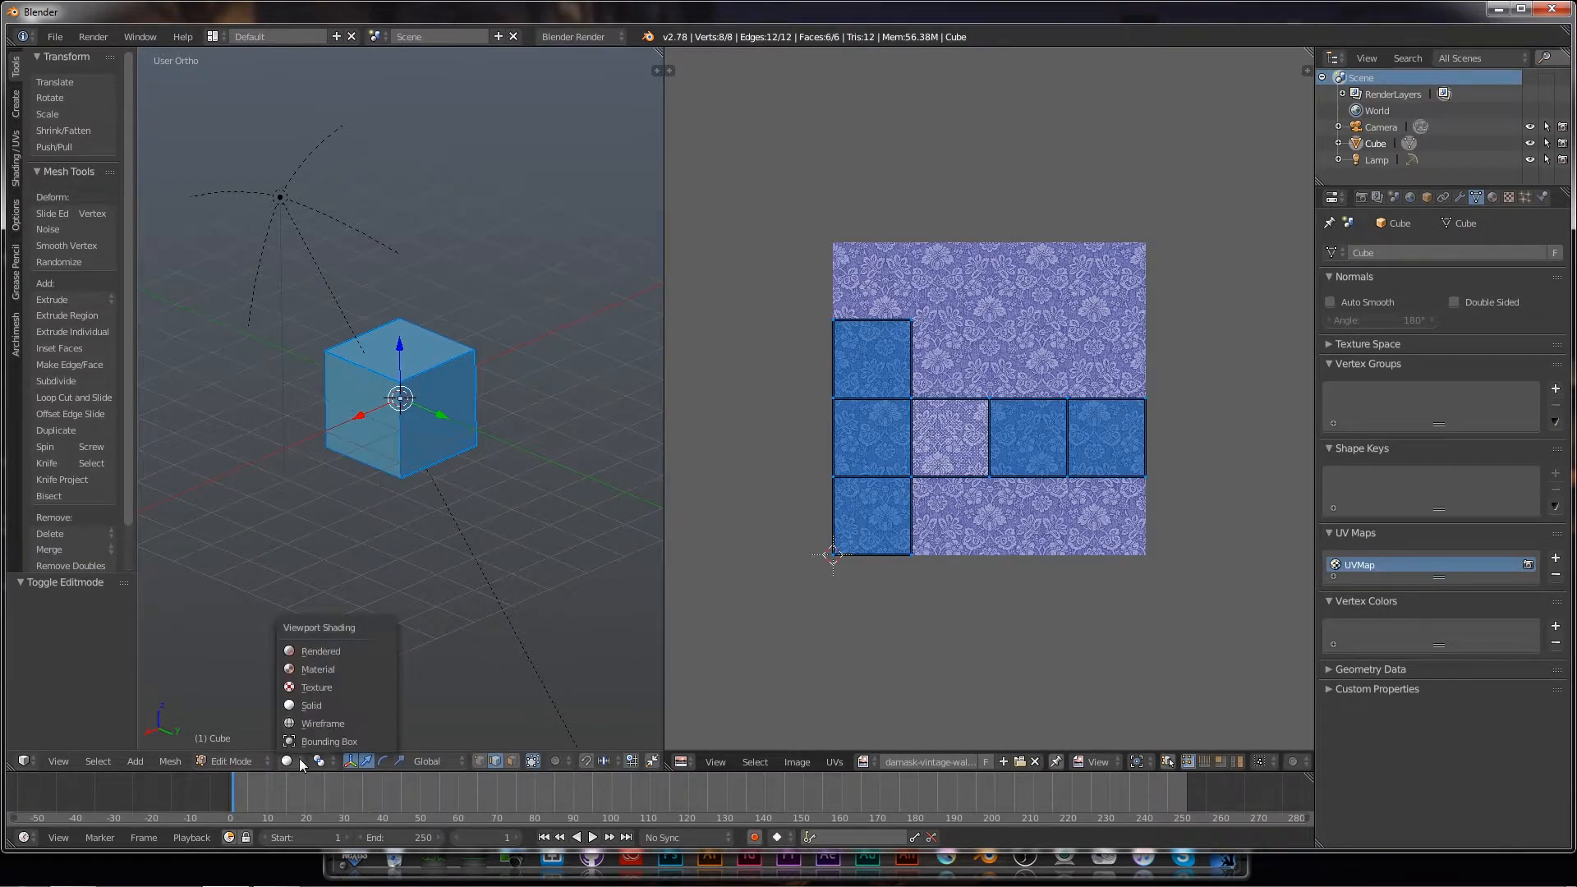
{"action": "left_click", "coordinate": [321, 650]}
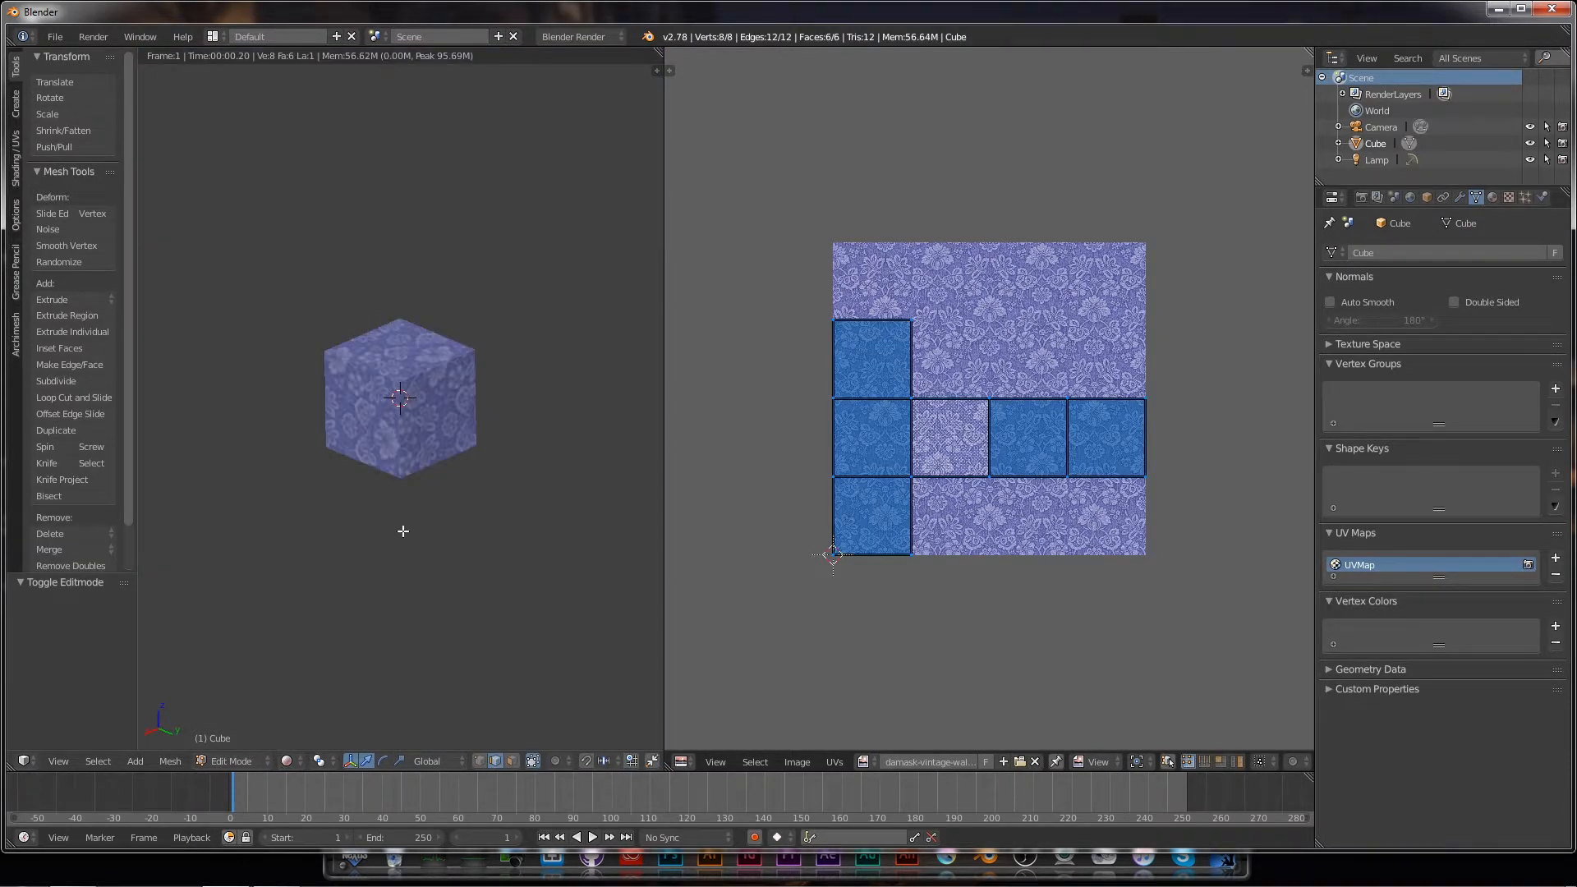
{"action": "scroll", "coordinate": [402, 531], "scroll_direction": "up", "scroll_amount": 2}
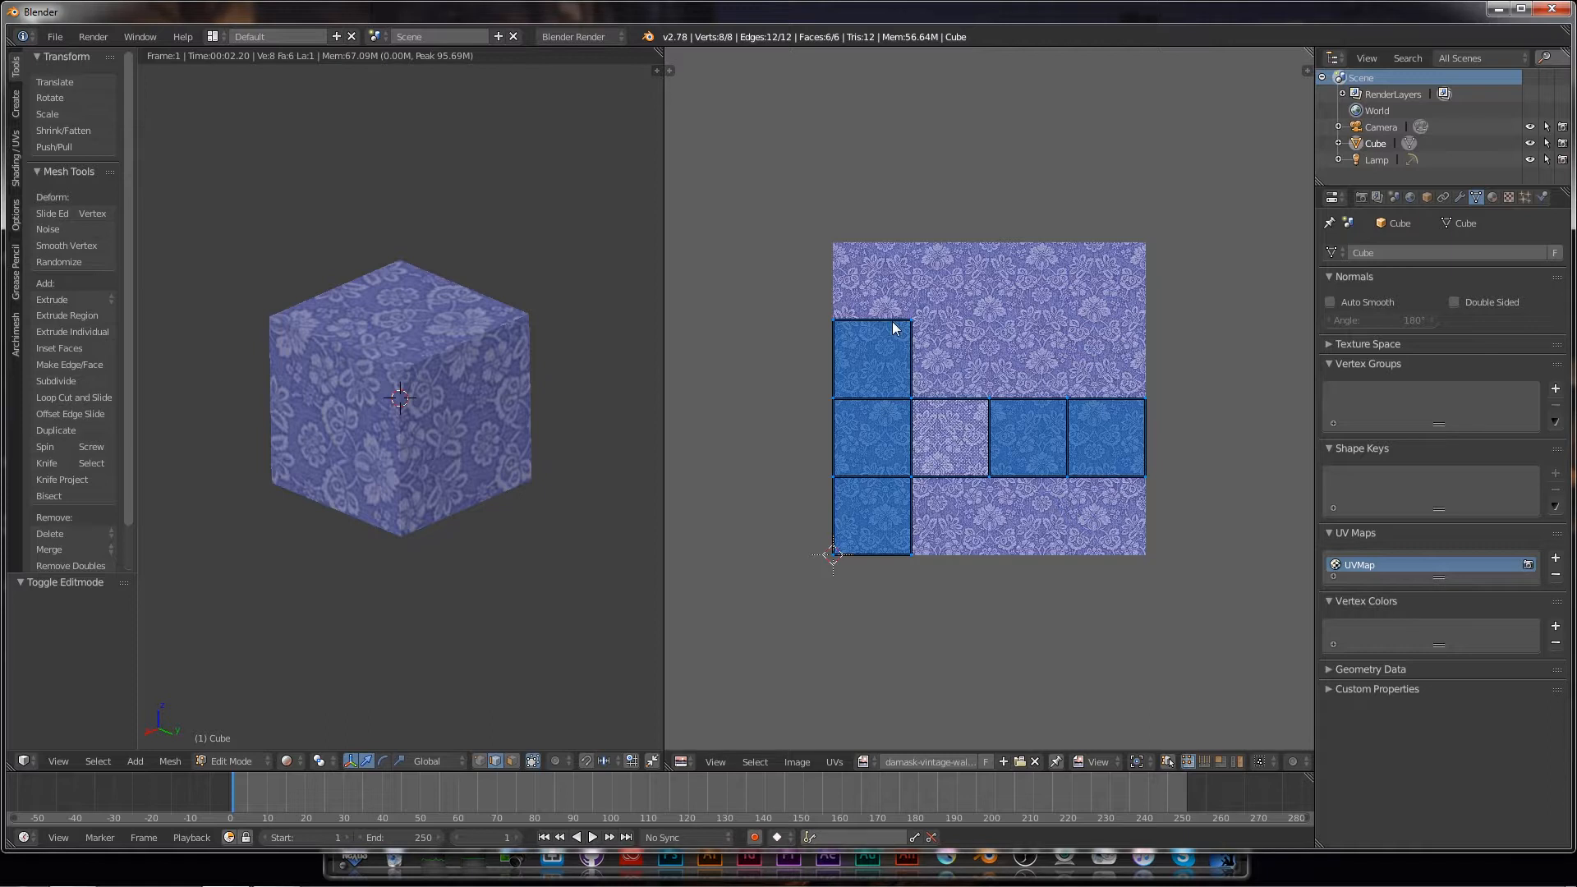
Step: Scale the cube's UV layout up by about 2.363 so the damask repeats more densely
{"action": "key", "text": "s"}
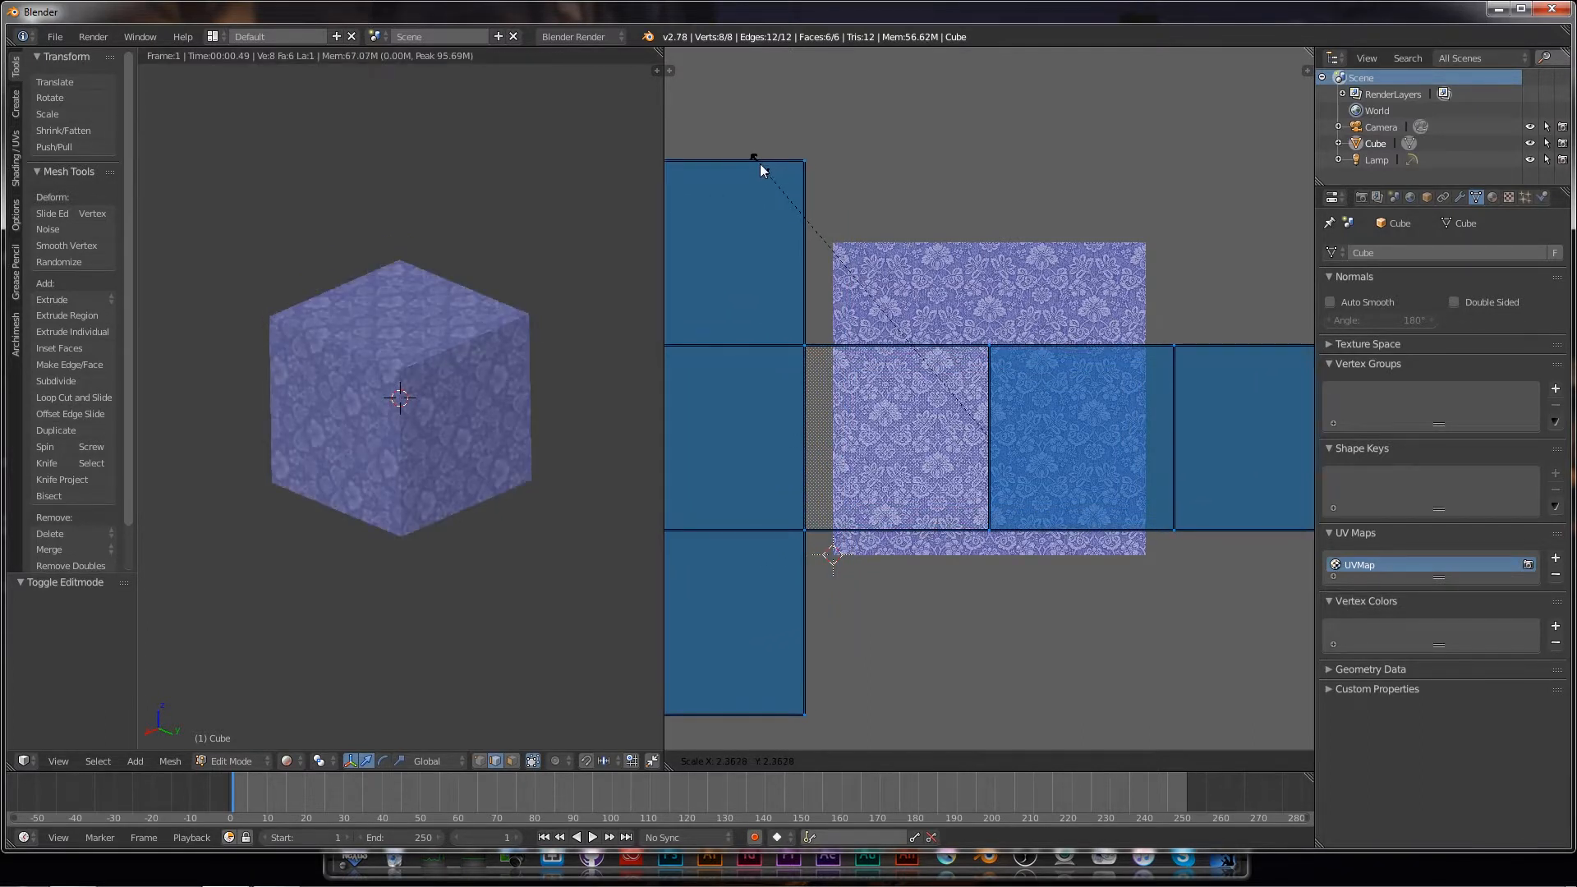
{"action": "left_click", "coordinate": [761, 170]}
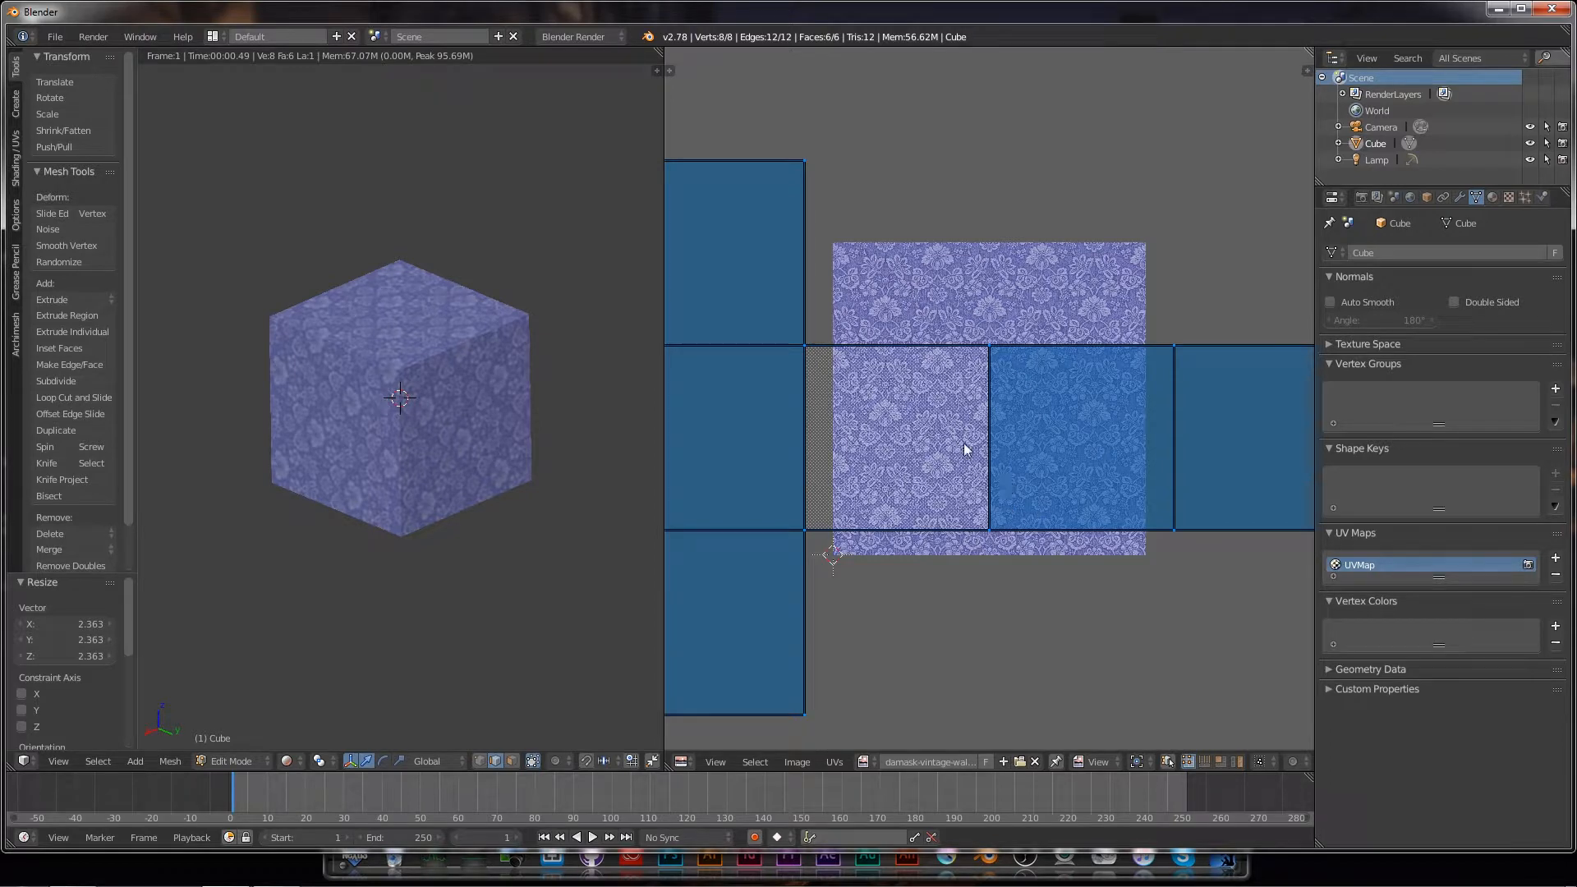
{"action": "left_click", "coordinate": [55, 36]}
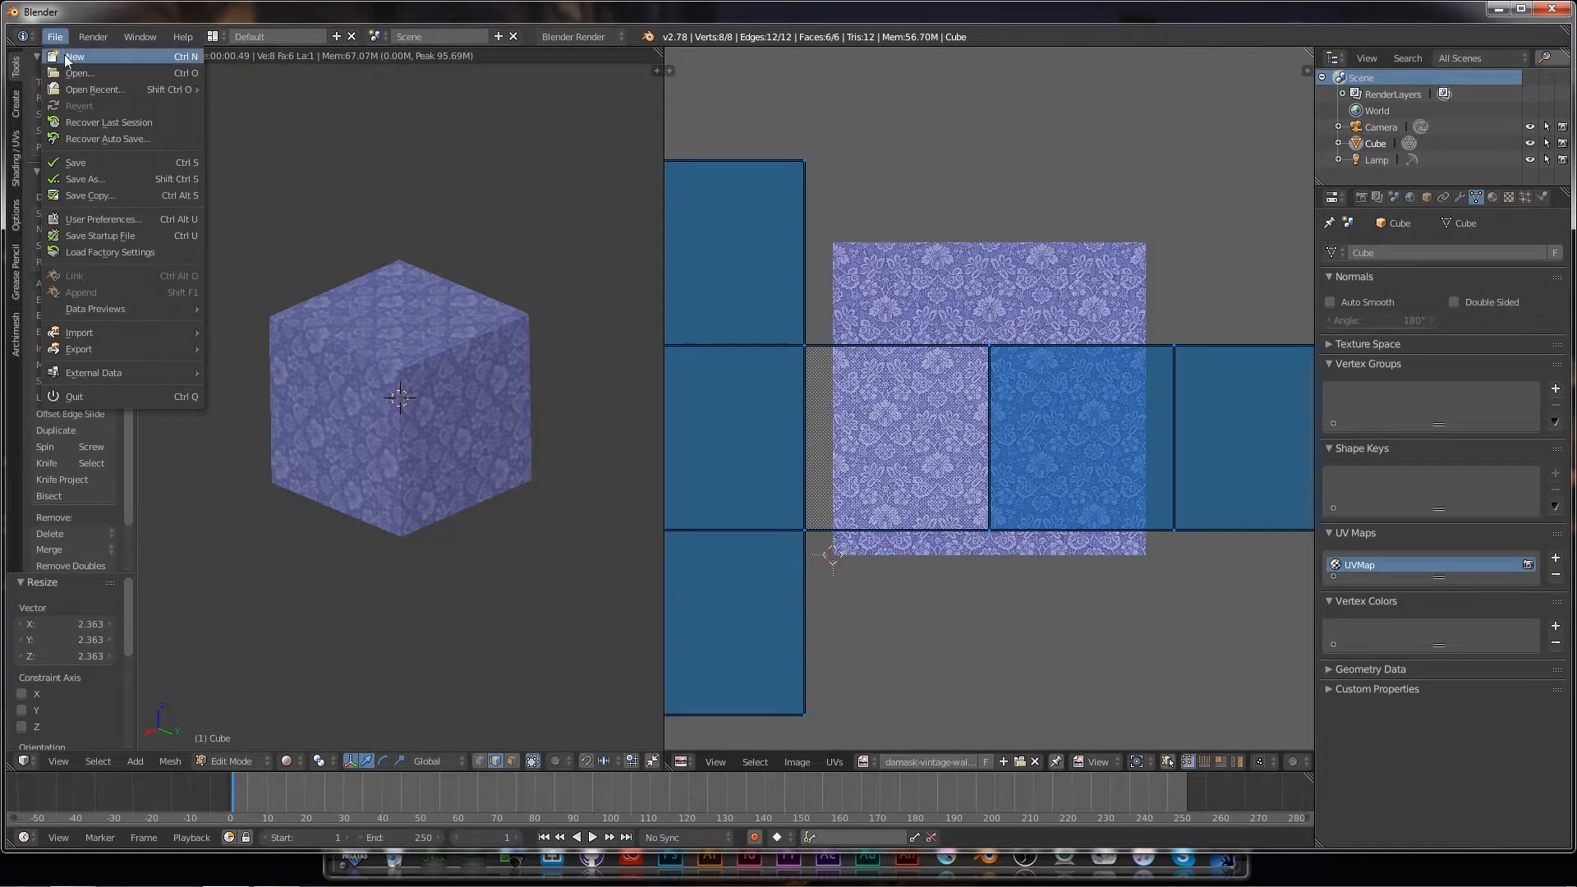
Step: Reload the start-up file and show the cube's Material settings in a widened Properties panel
{"action": "left_click", "coordinate": [64, 54]}
{"action": "left_click", "coordinate": [70, 69]}
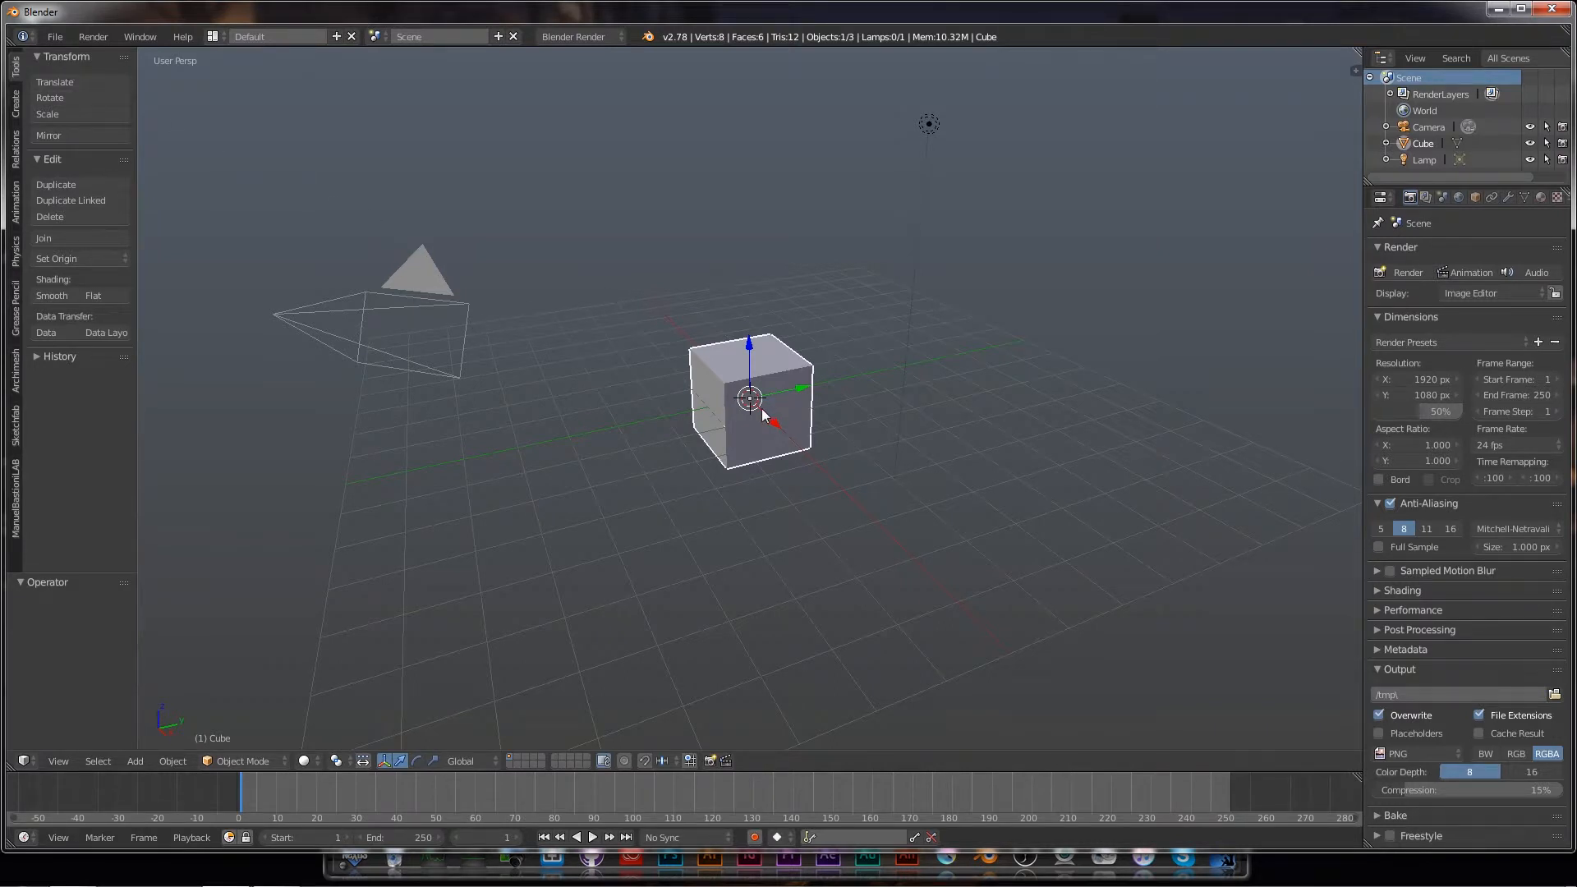
{"action": "left_click", "coordinate": [1541, 198]}
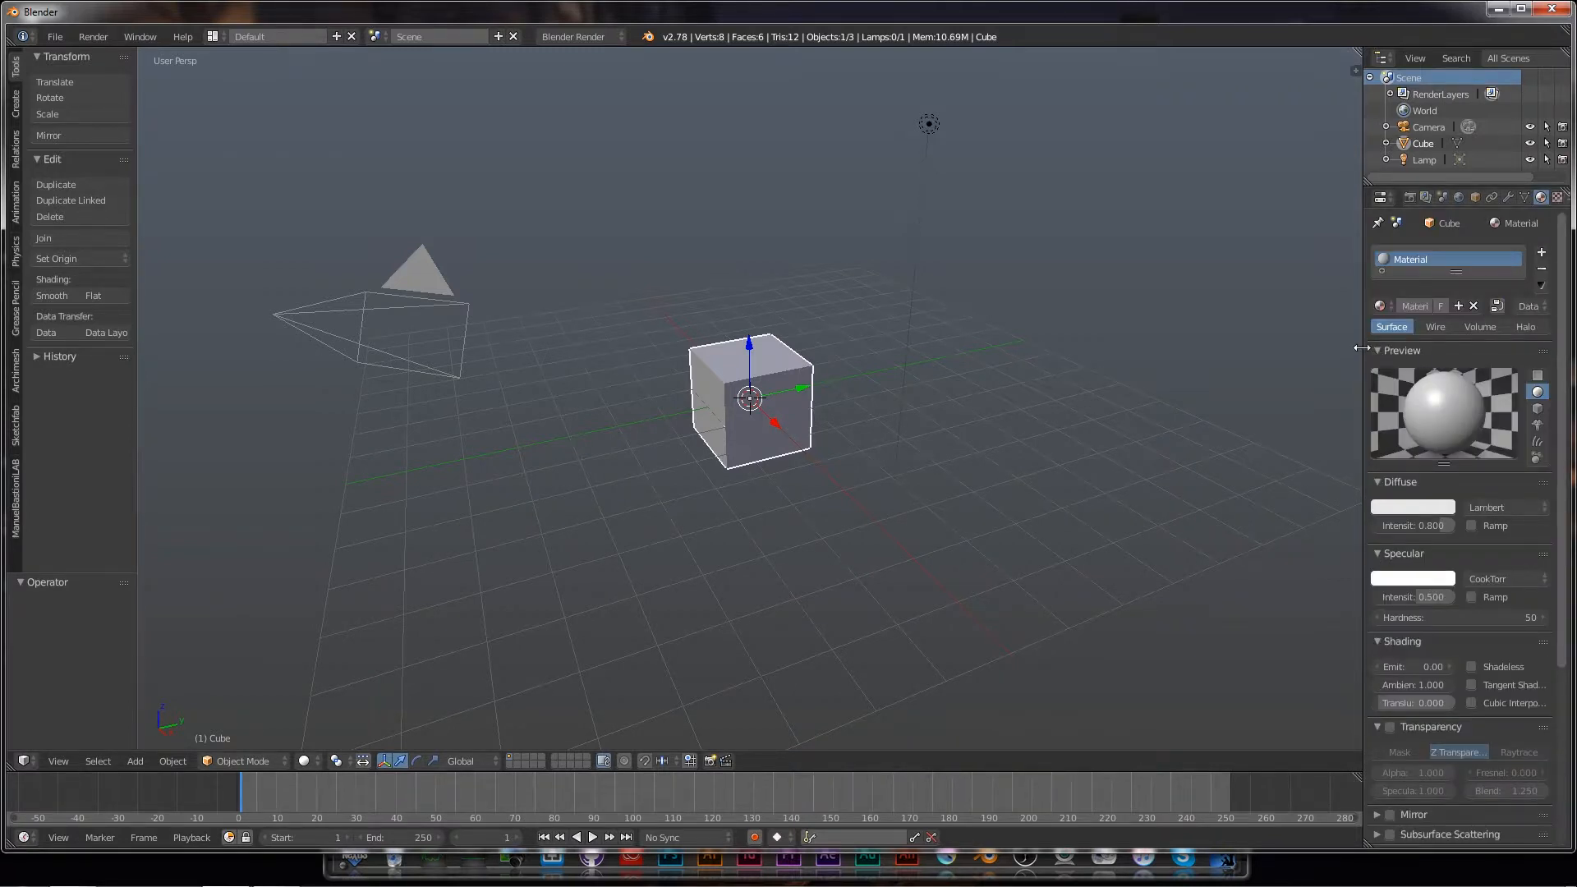
{"action": "left_click_drag", "start_coordinate": [1363, 349], "coordinate": [1322, 351]}
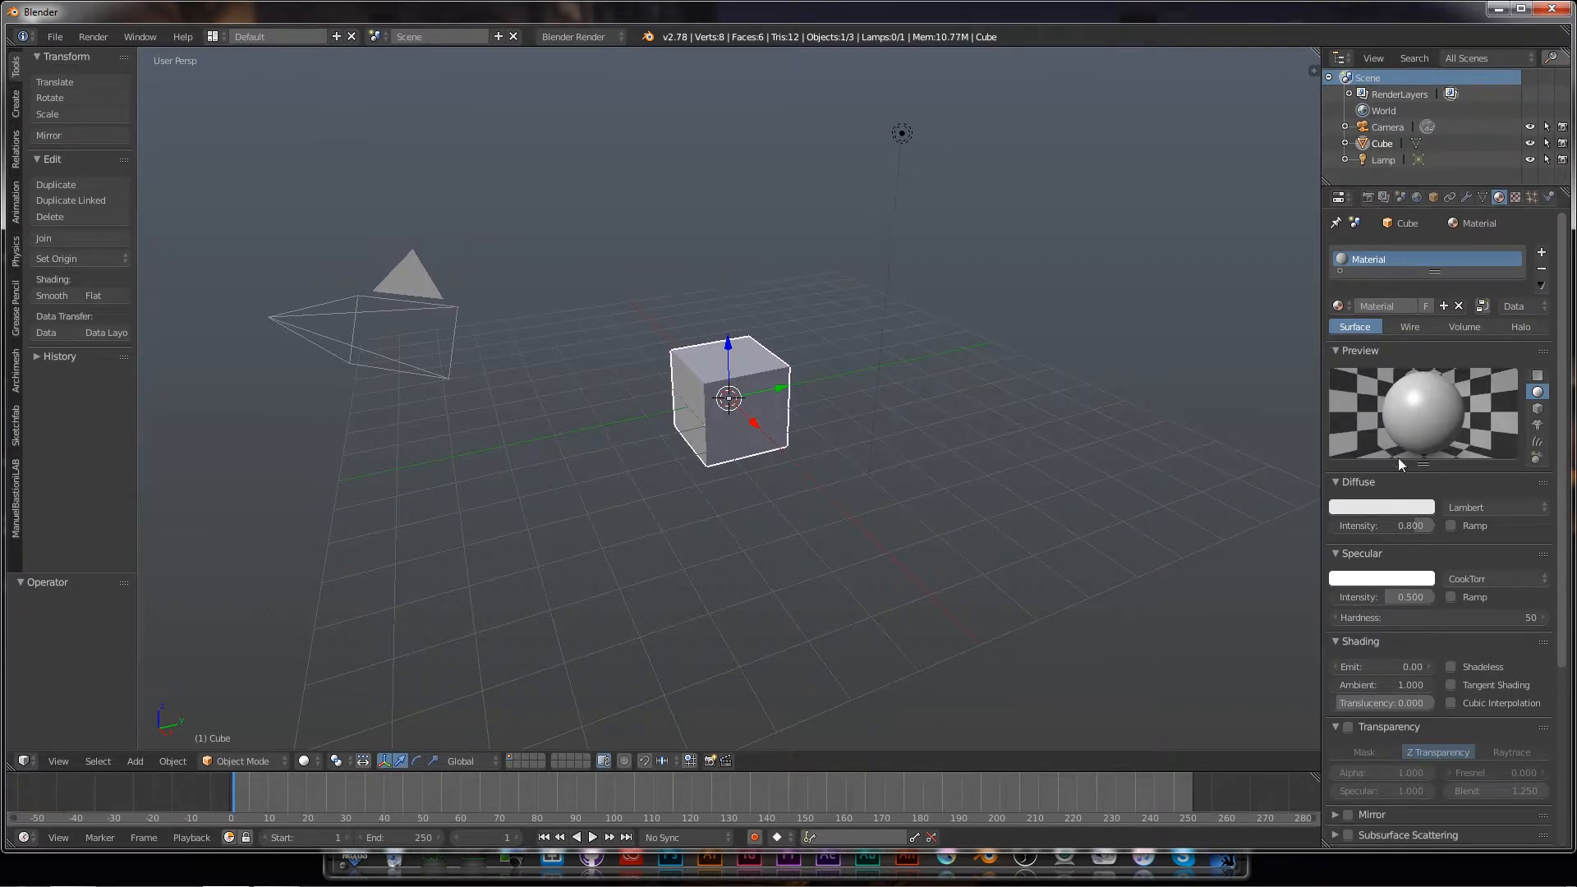
Step: Set the cube's diffuse colour to pale cream (0.800, 0.735, 0.432)
{"action": "left_click", "coordinate": [1391, 509]}
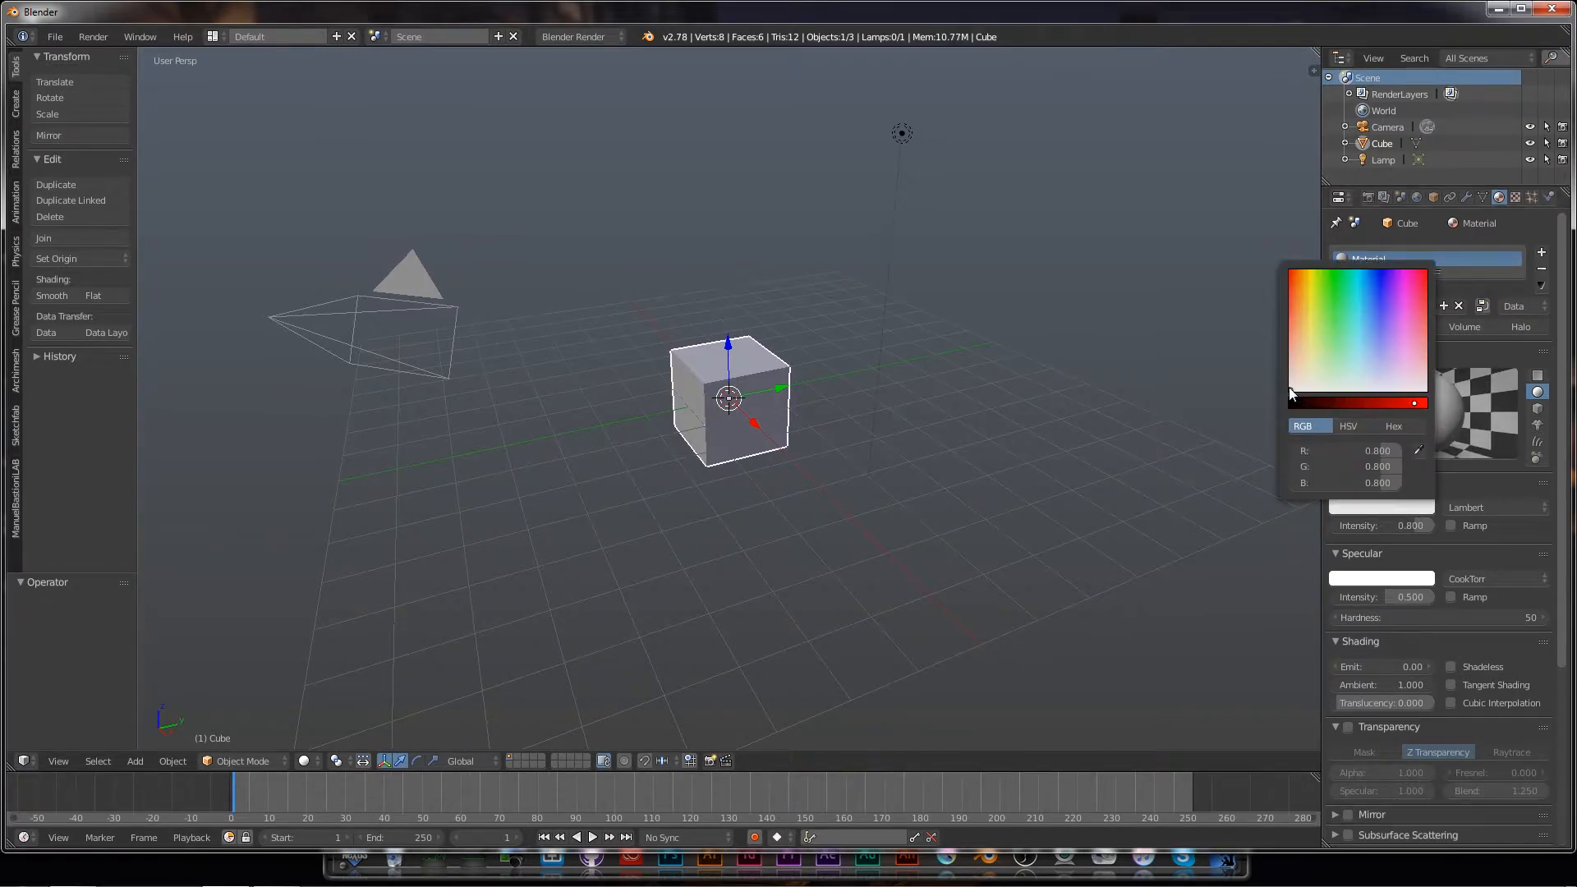
{"action": "mouse_move", "coordinate": [1289, 388]}
{"action": "left_mouse_down"}
{"action": "mouse_move", "coordinate": [1306, 389]}
{"action": "mouse_move", "coordinate": [1307, 363]}
{"action": "left_mouse_up"}
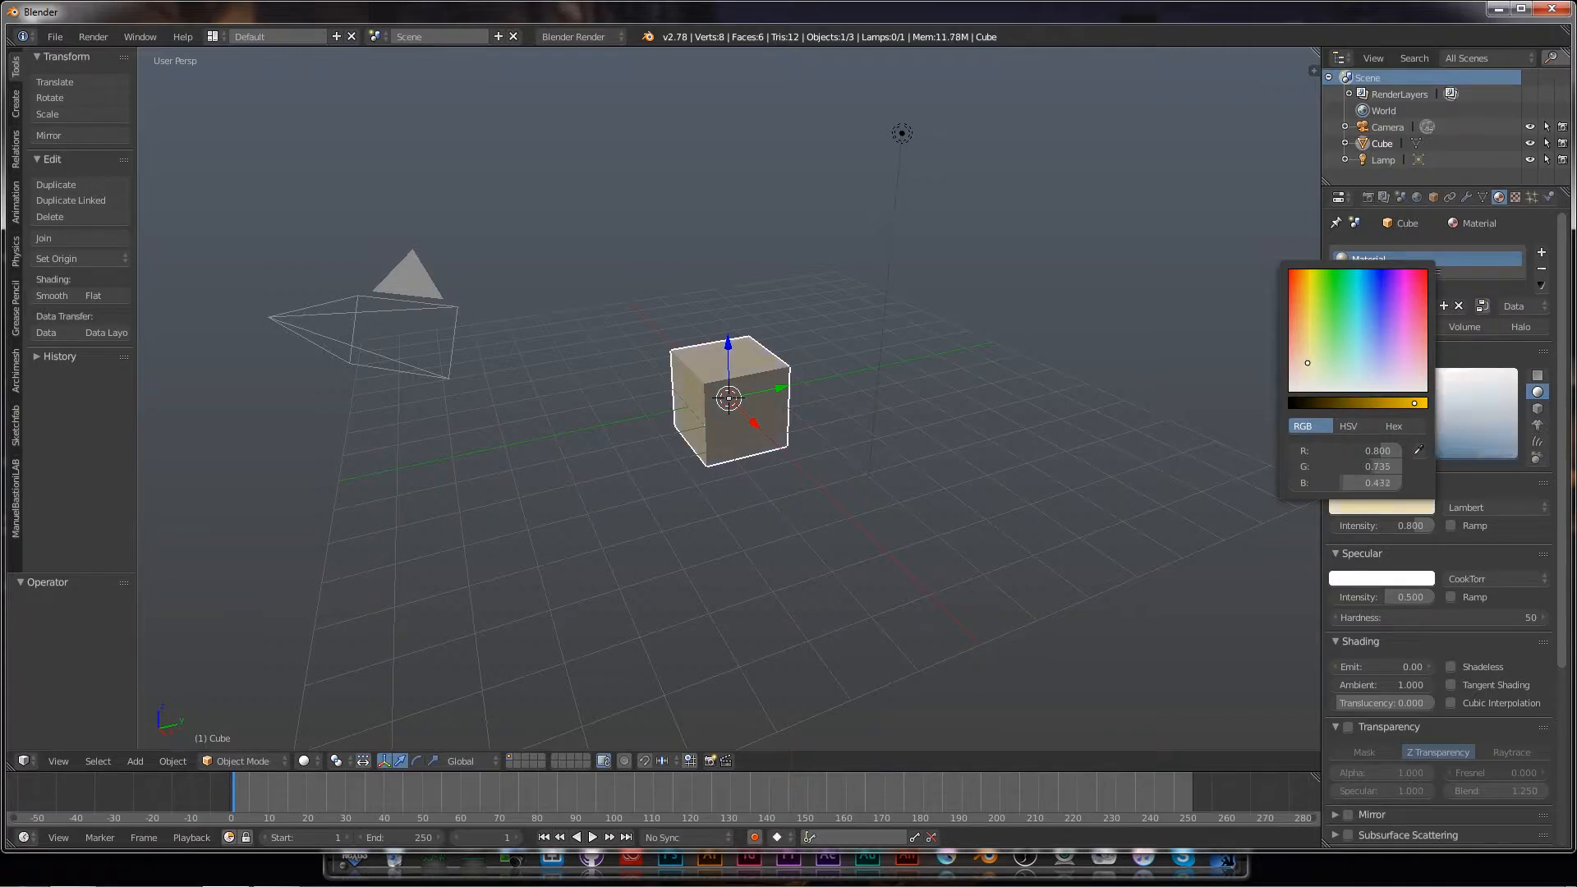
{"action": "left_click", "coordinate": [1516, 197]}
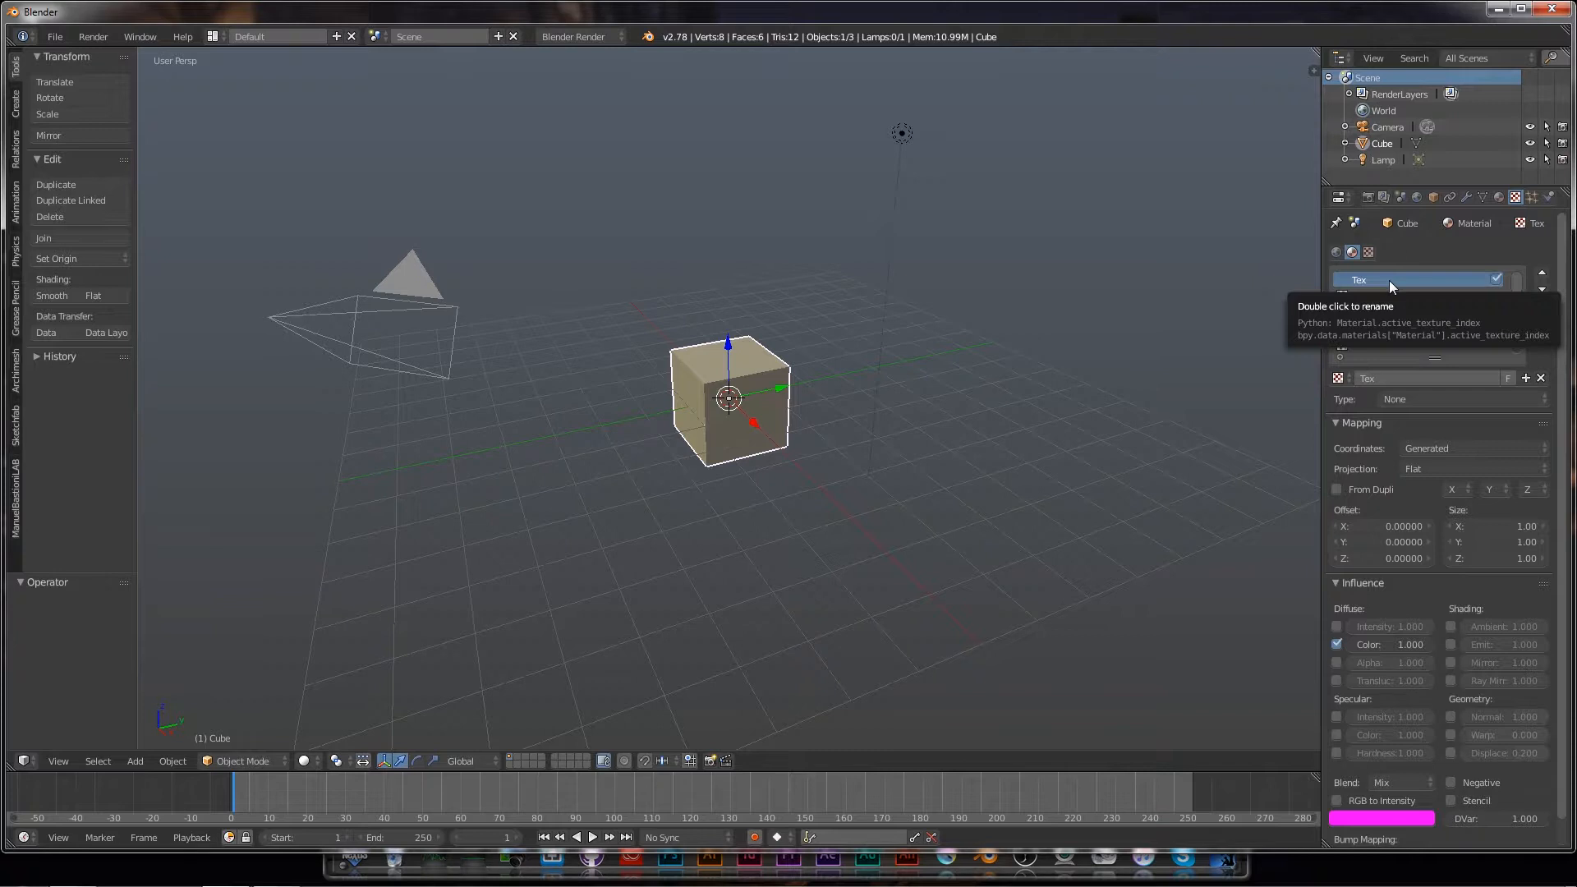
Step: Make the cube's texture Stucci and preview it zoomed in with Rendered shading
{"action": "left_click", "coordinate": [1444, 400]}
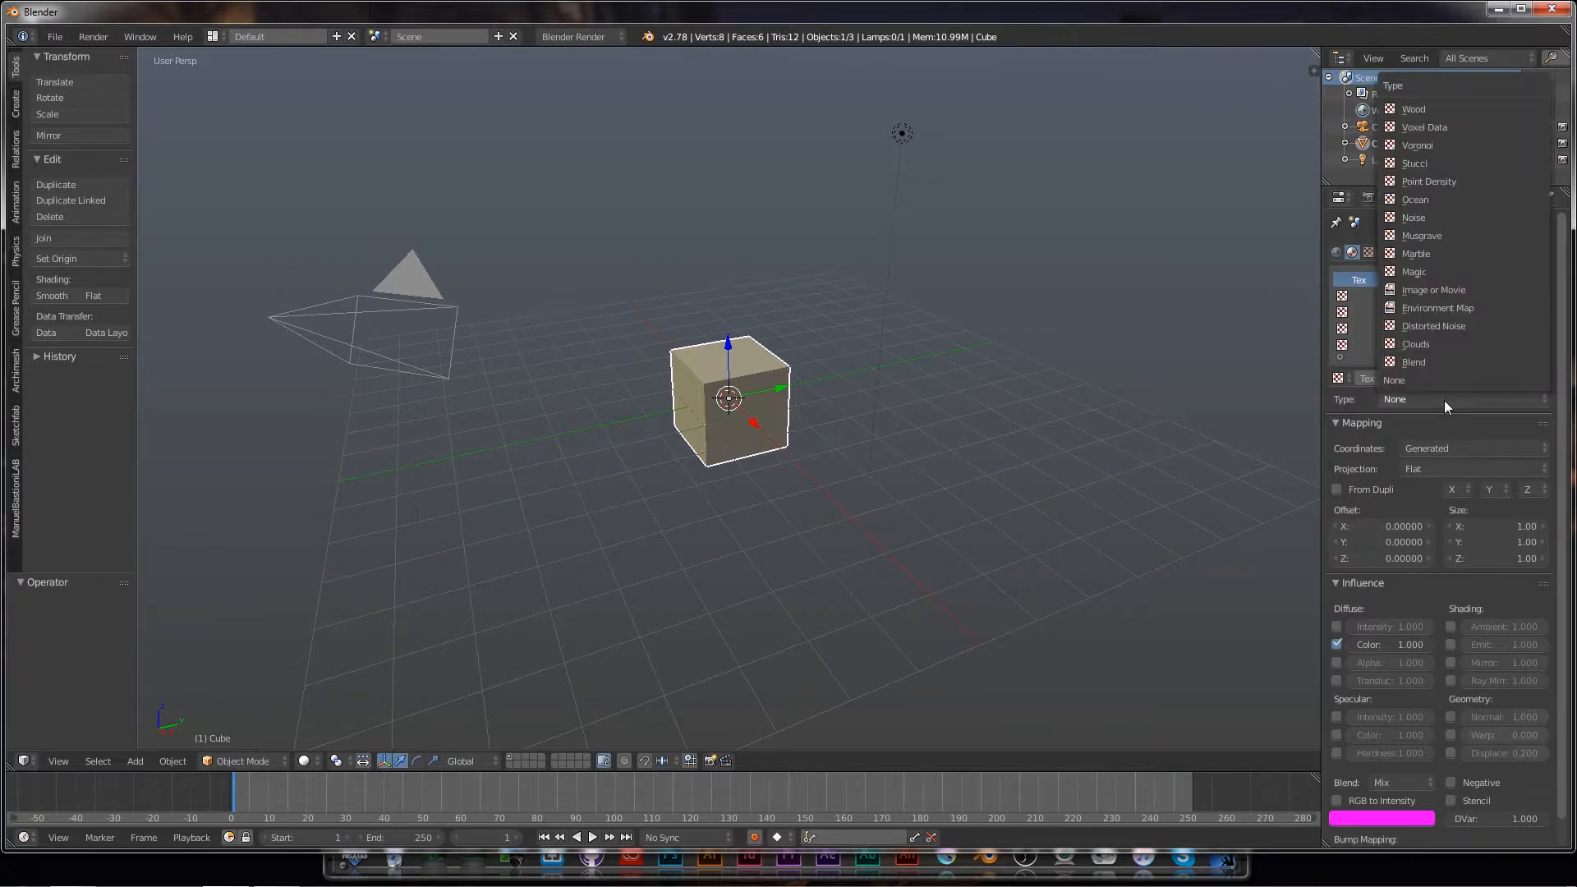
{"action": "left_click", "coordinate": [1424, 164]}
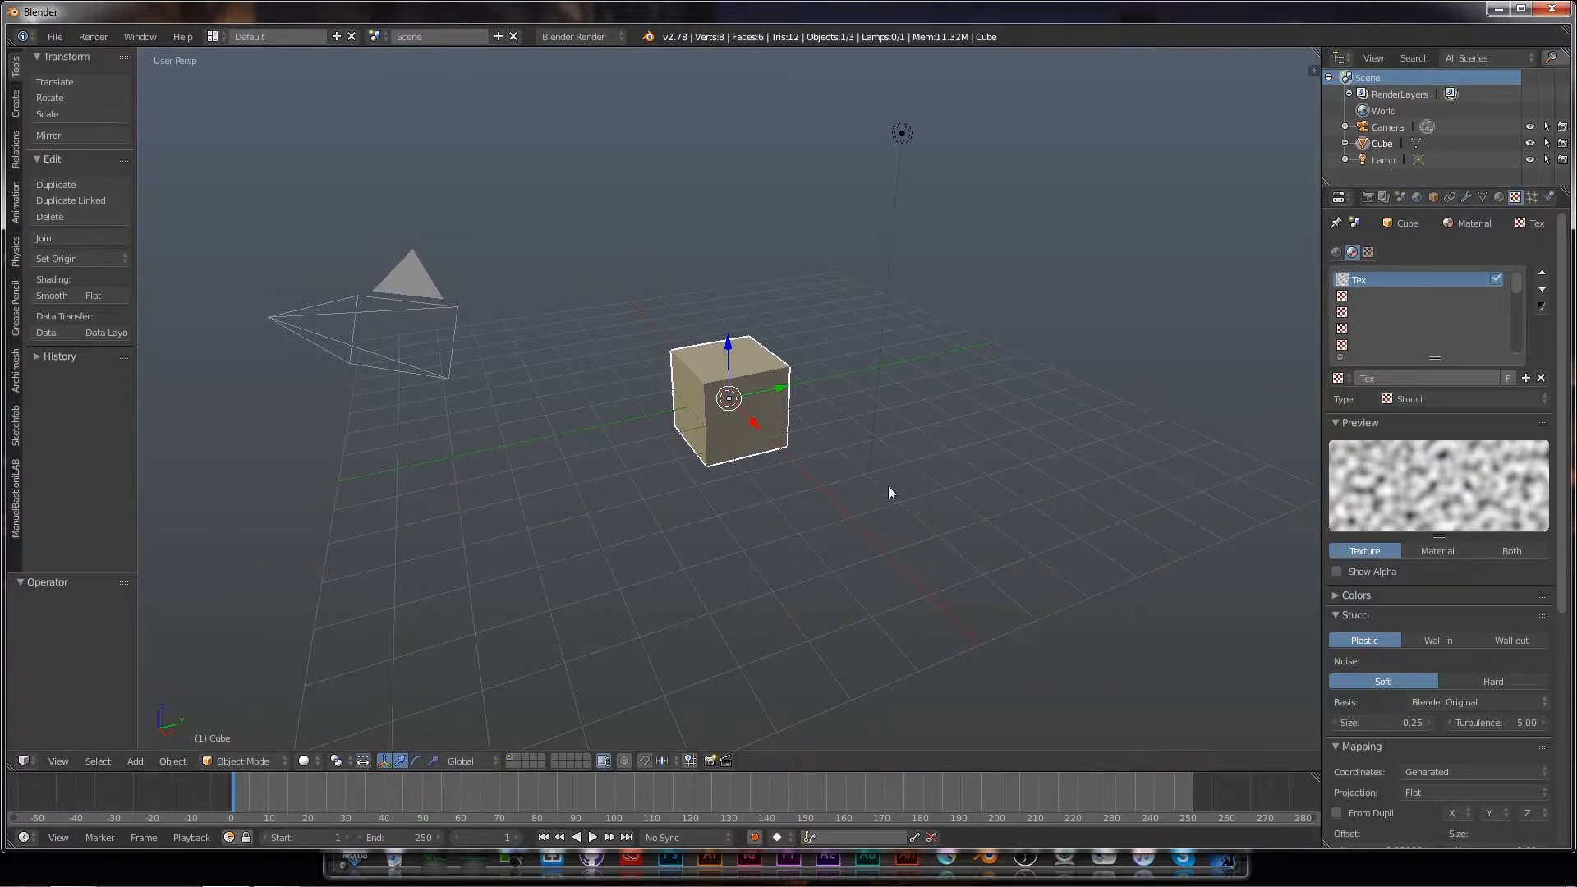
{"action": "left_click", "coordinate": [304, 761]}
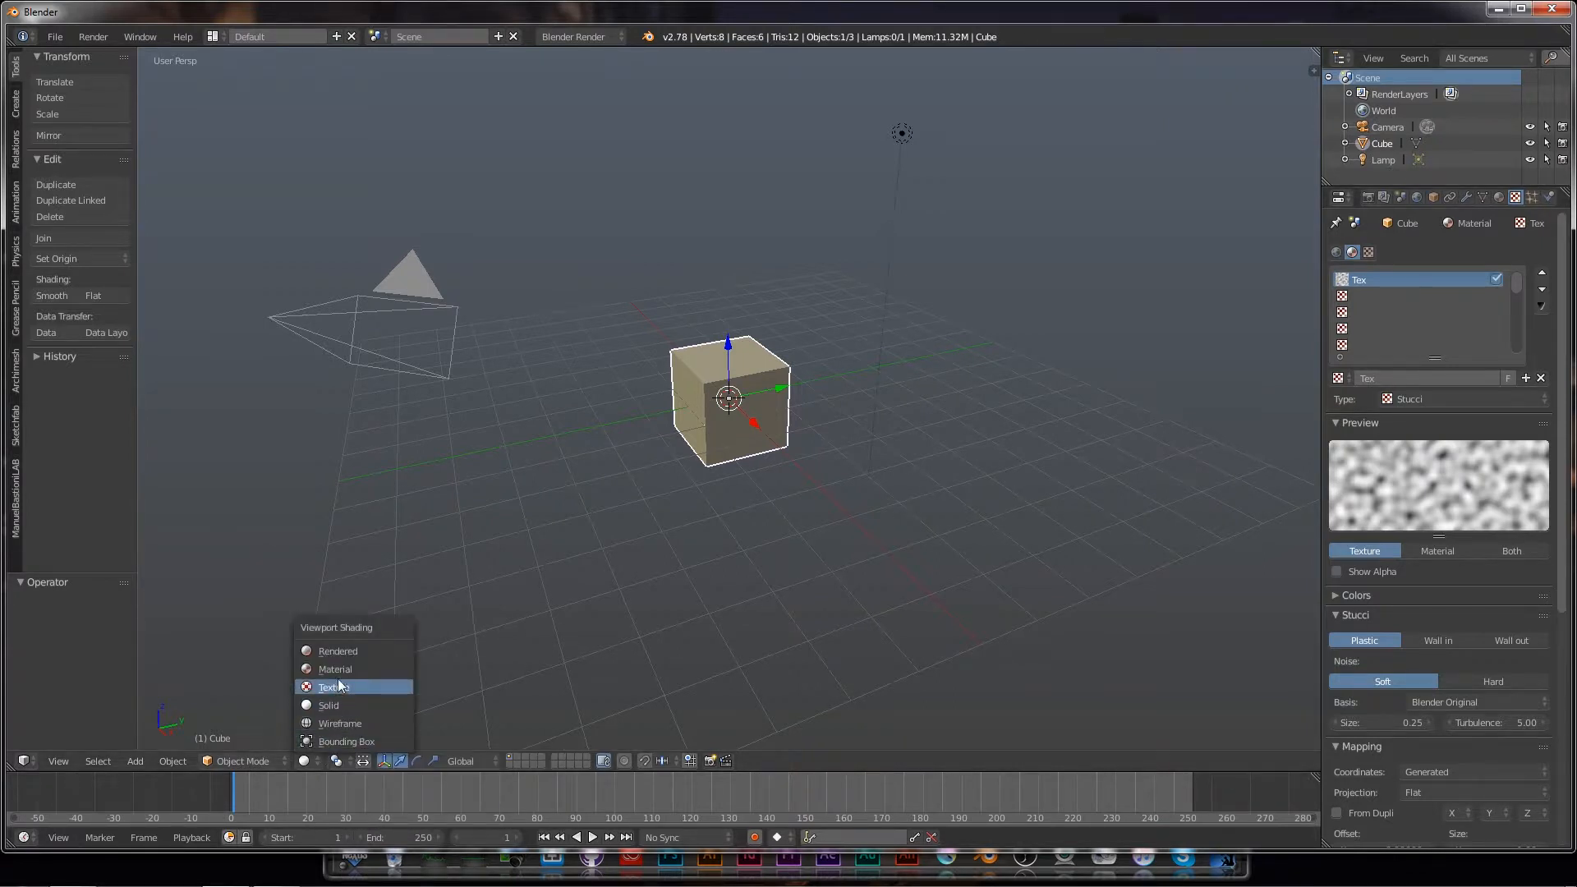
{"action": "left_click", "coordinate": [336, 653]}
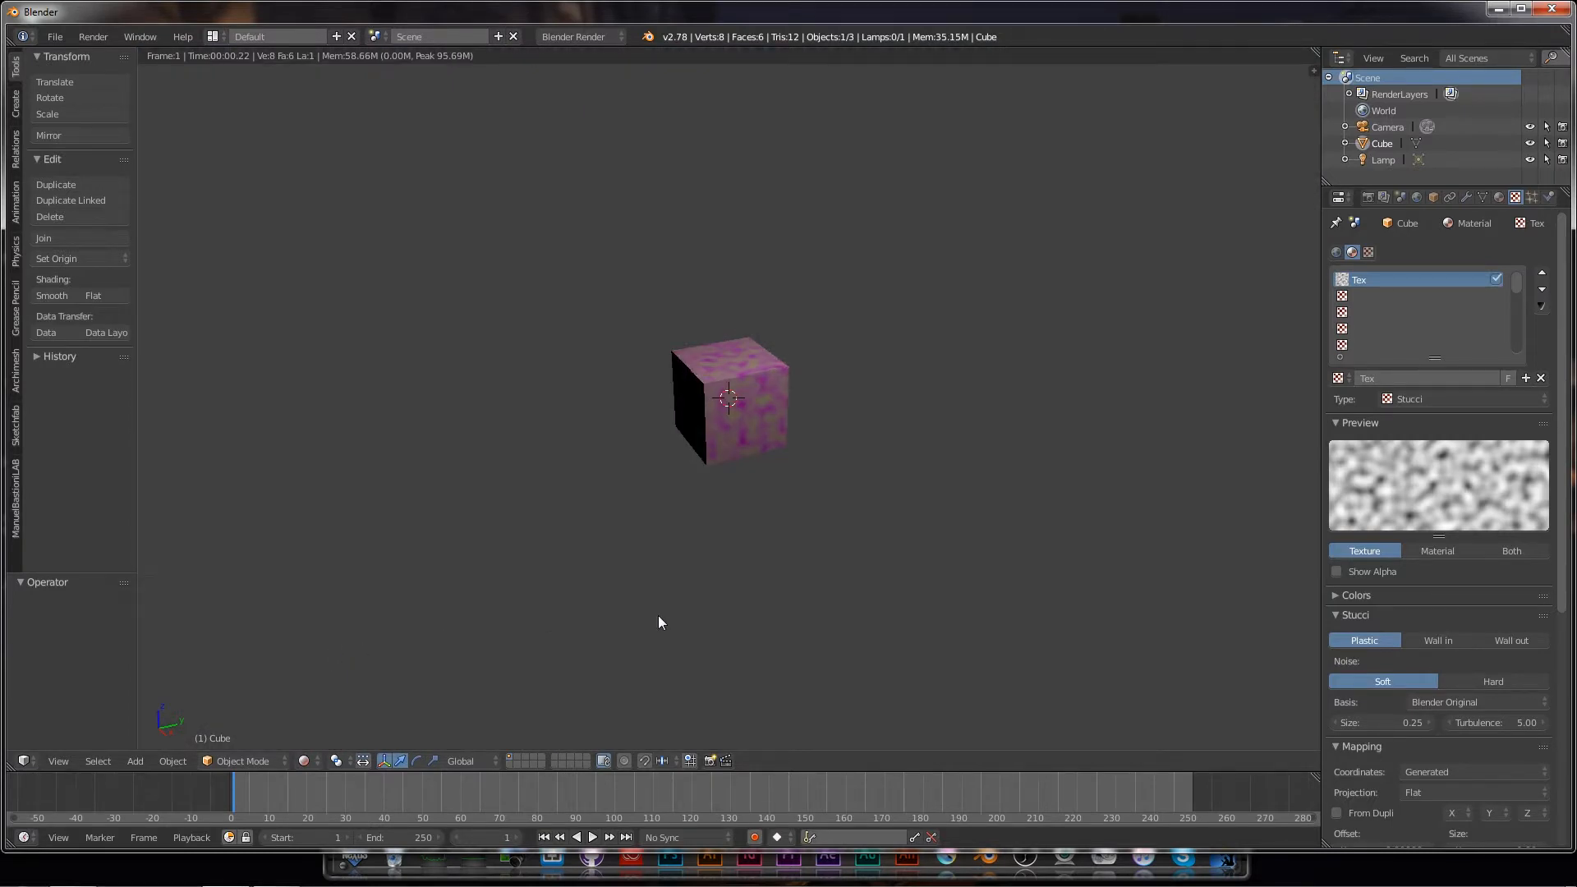
{"action": "scroll", "coordinate": [658, 621], "scroll_direction": "up", "scroll_amount": 3}
{"action": "scroll", "coordinate": [658, 622], "scroll_direction": "up", "scroll_amount": 1}
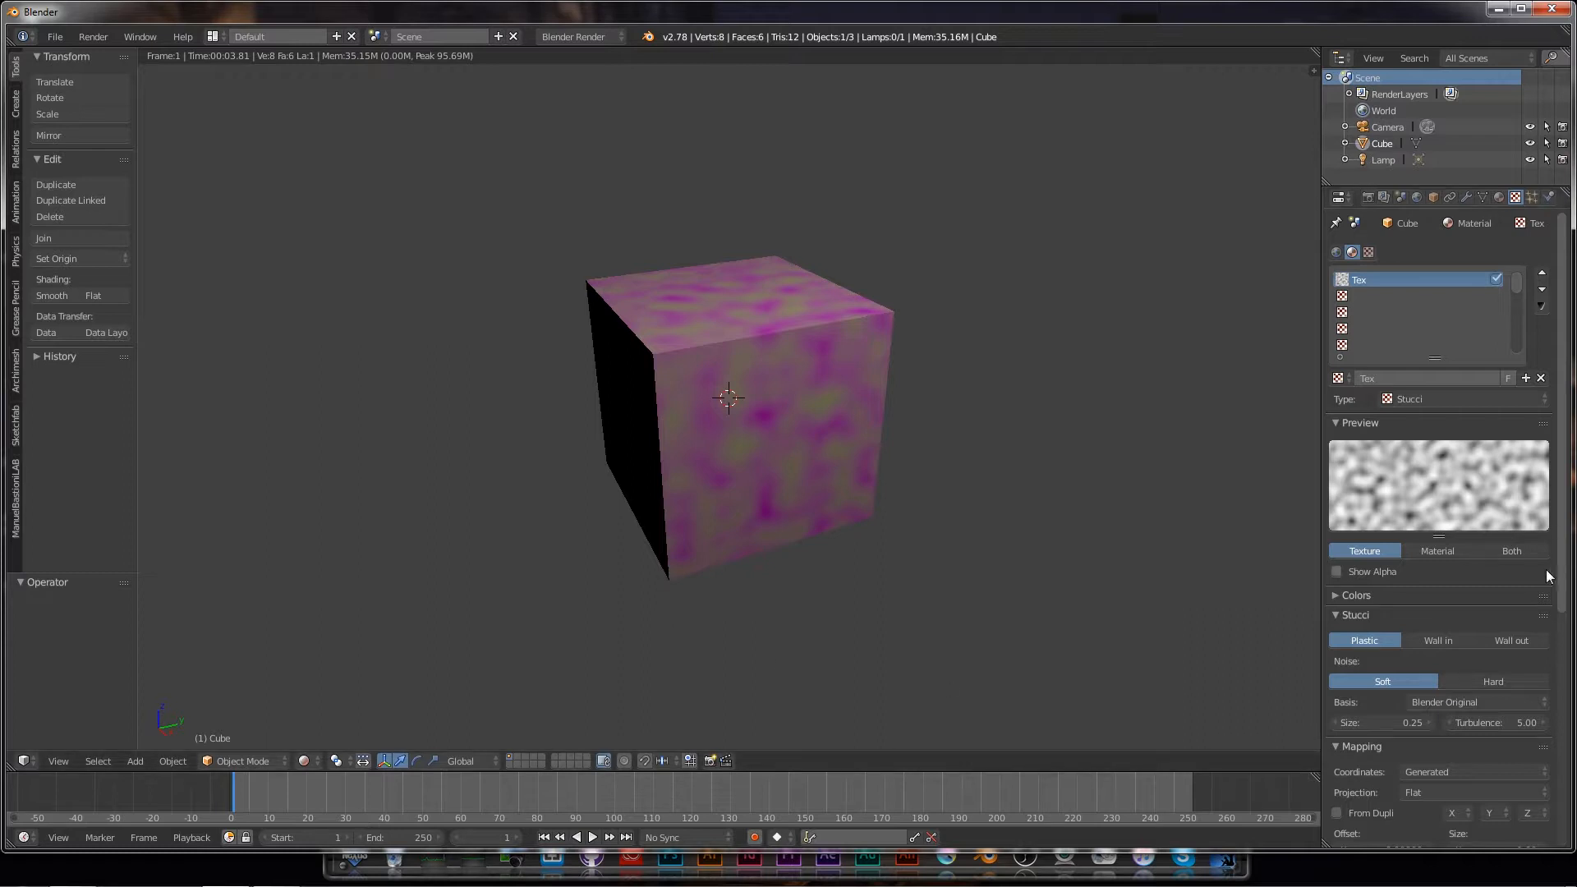
Step: Enable the Stucci texture's Geometry Normal influence at 1.000 for a bumpy relief
{"action": "left_click_drag", "start_coordinate": [1562, 577], "coordinate": [1563, 851]}
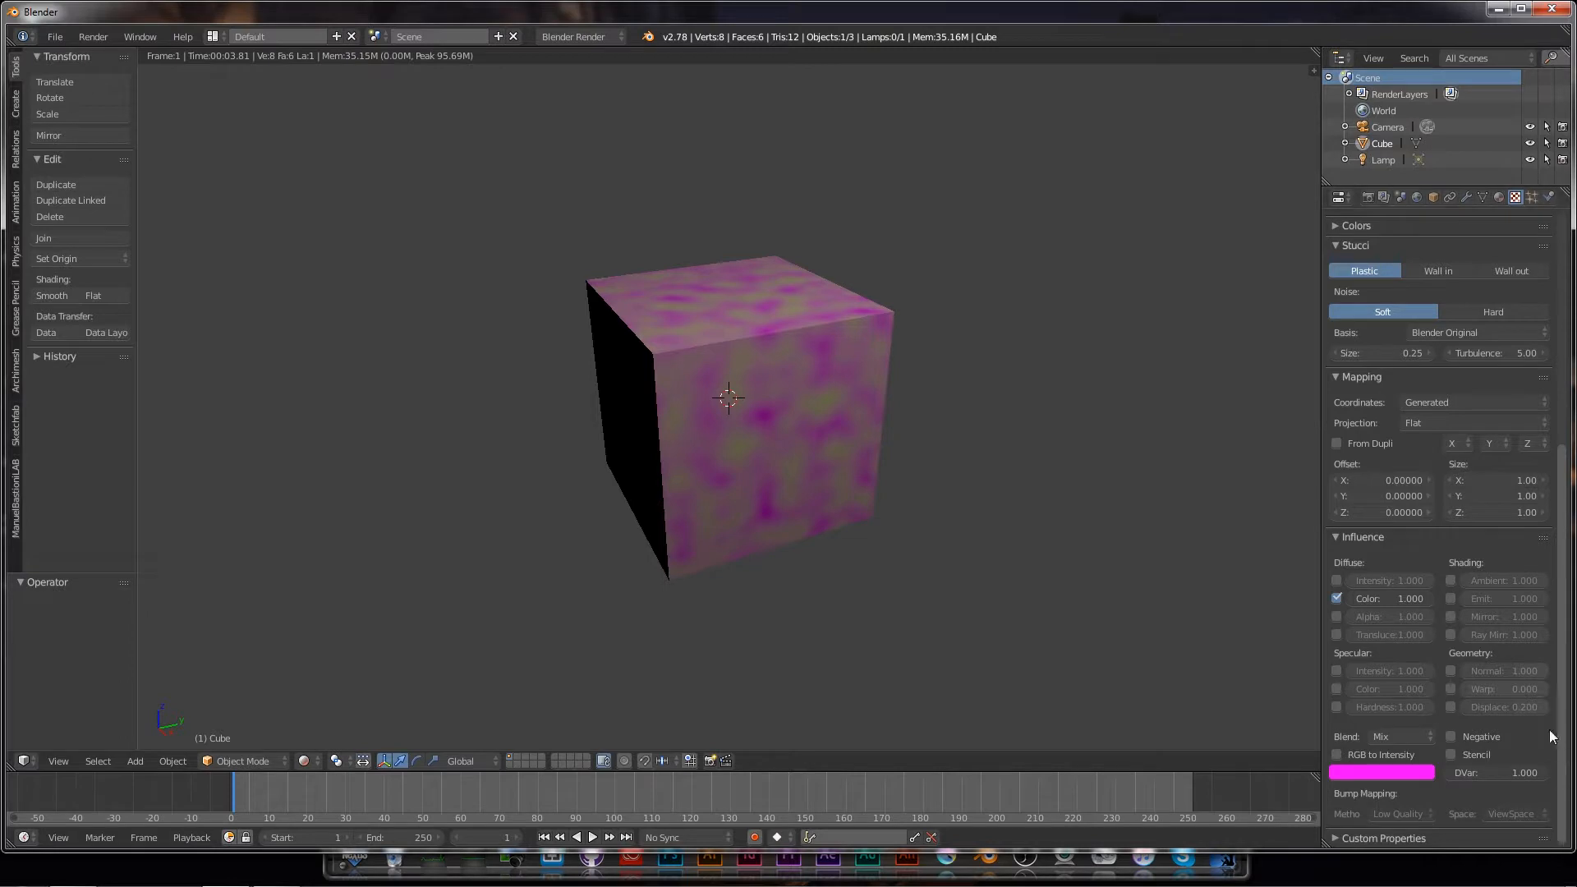
{"action": "left_click", "coordinate": [1449, 671]}
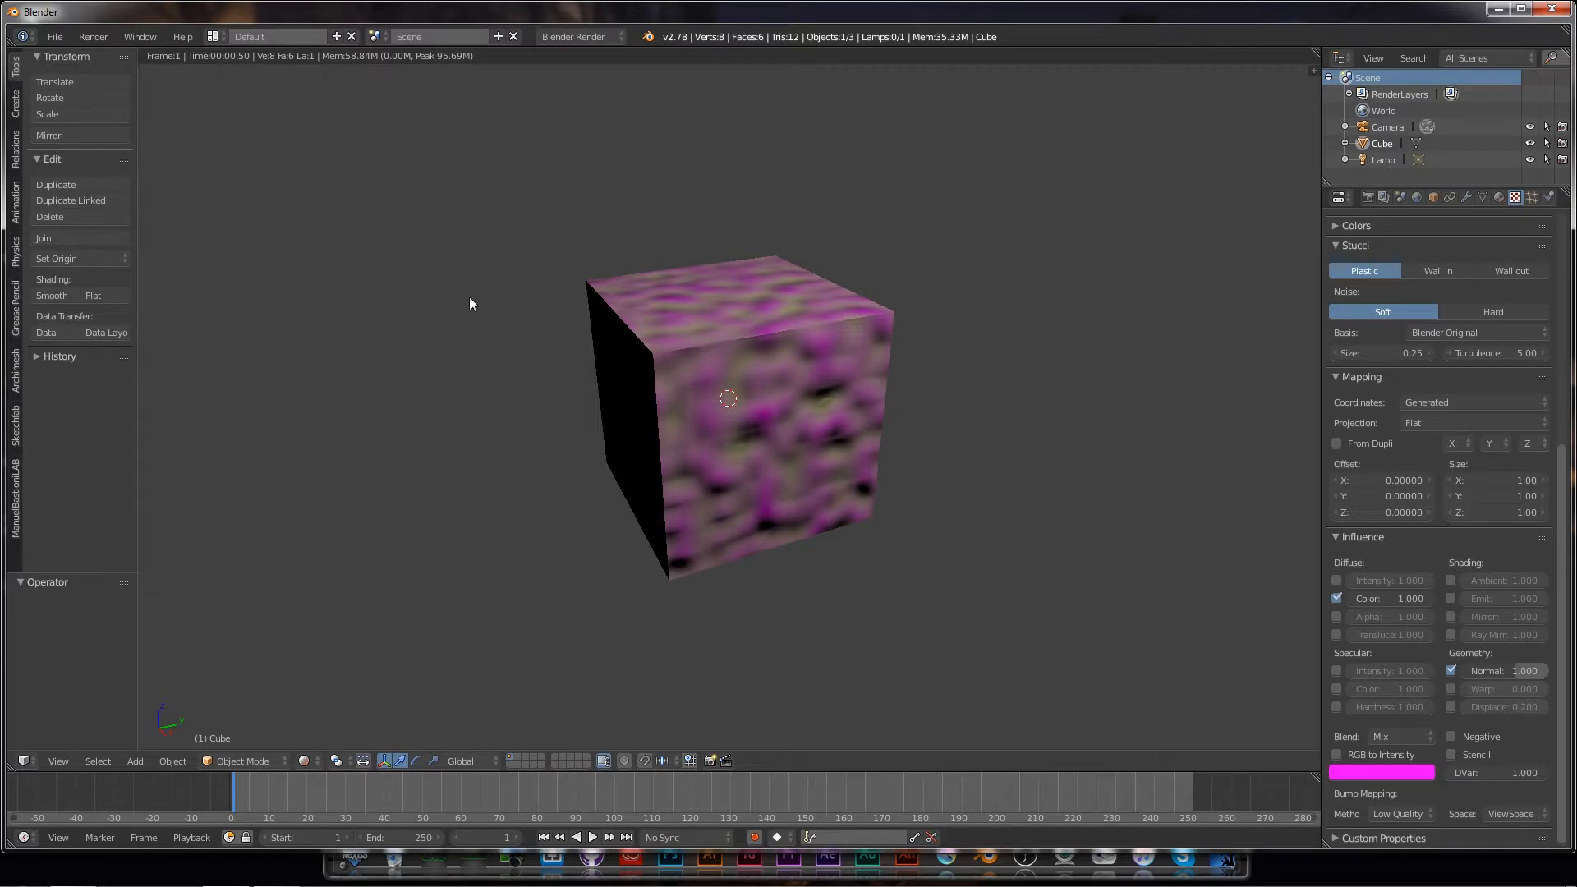
{"action": "left_click", "coordinate": [49, 37]}
{"action": "left_click", "coordinate": [62, 56]}
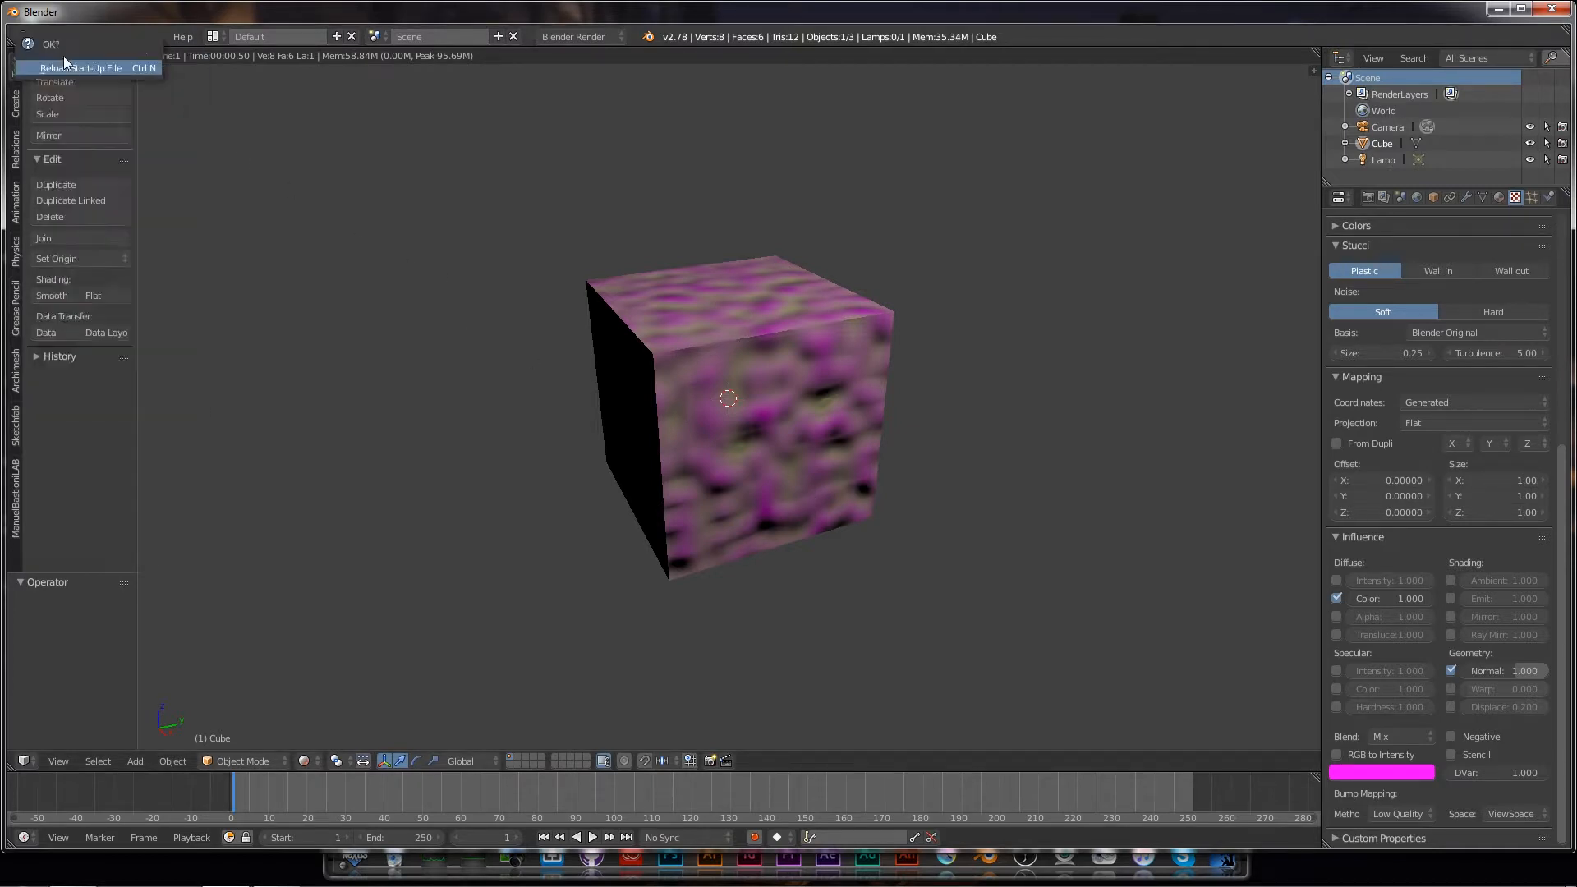
Step: Confirm Reload Start-Up File and switch the default cube into Edit Mode
{"action": "left_click", "coordinate": [77, 69]}
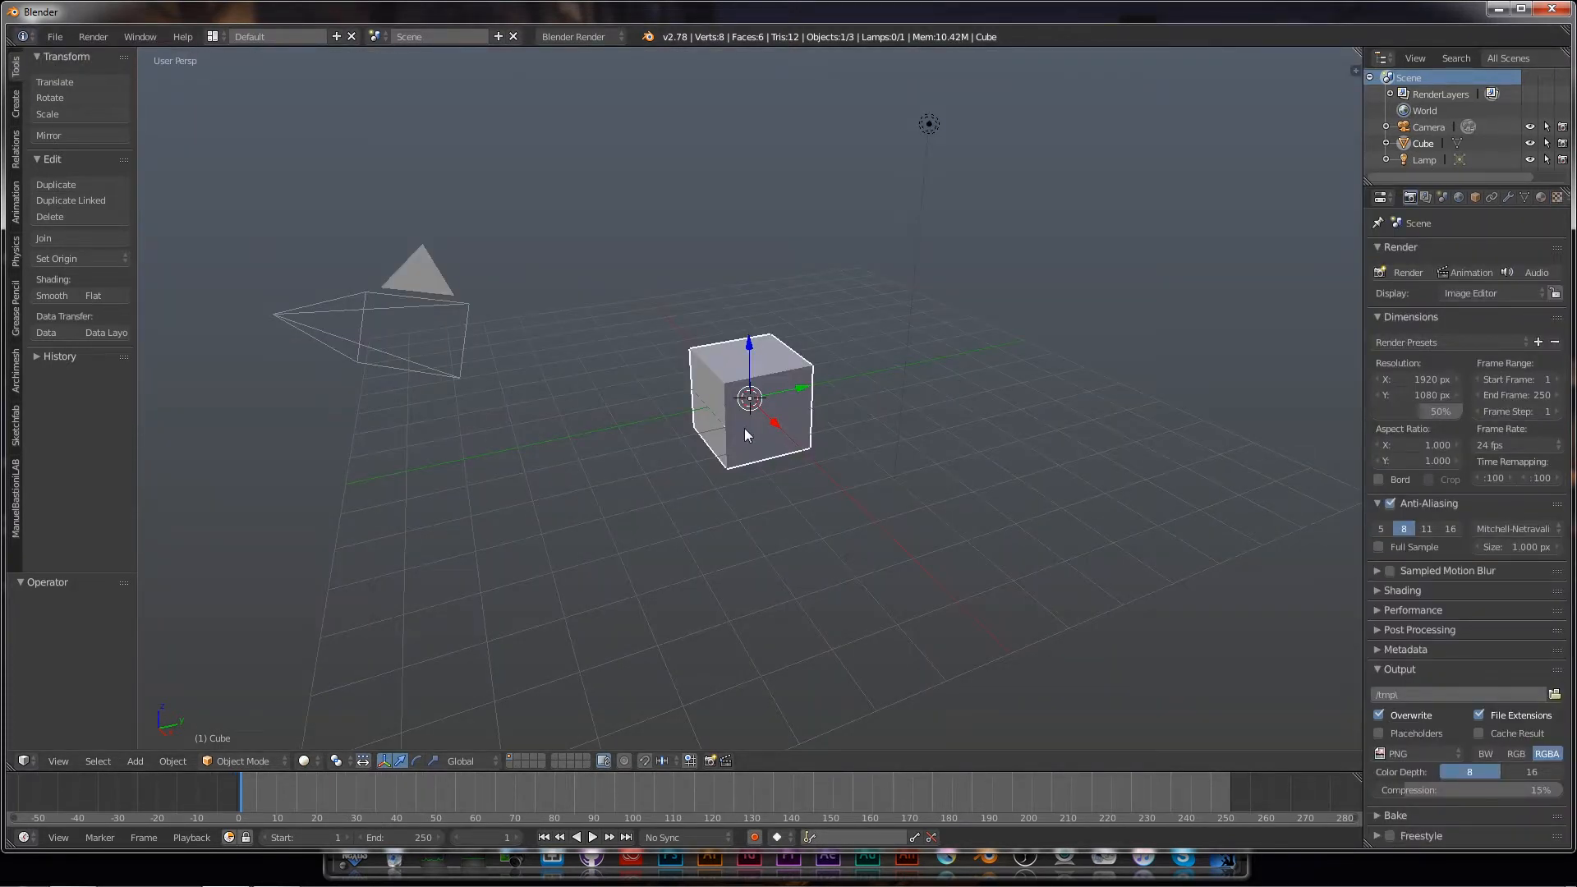
{"action": "key", "text": "Tab"}
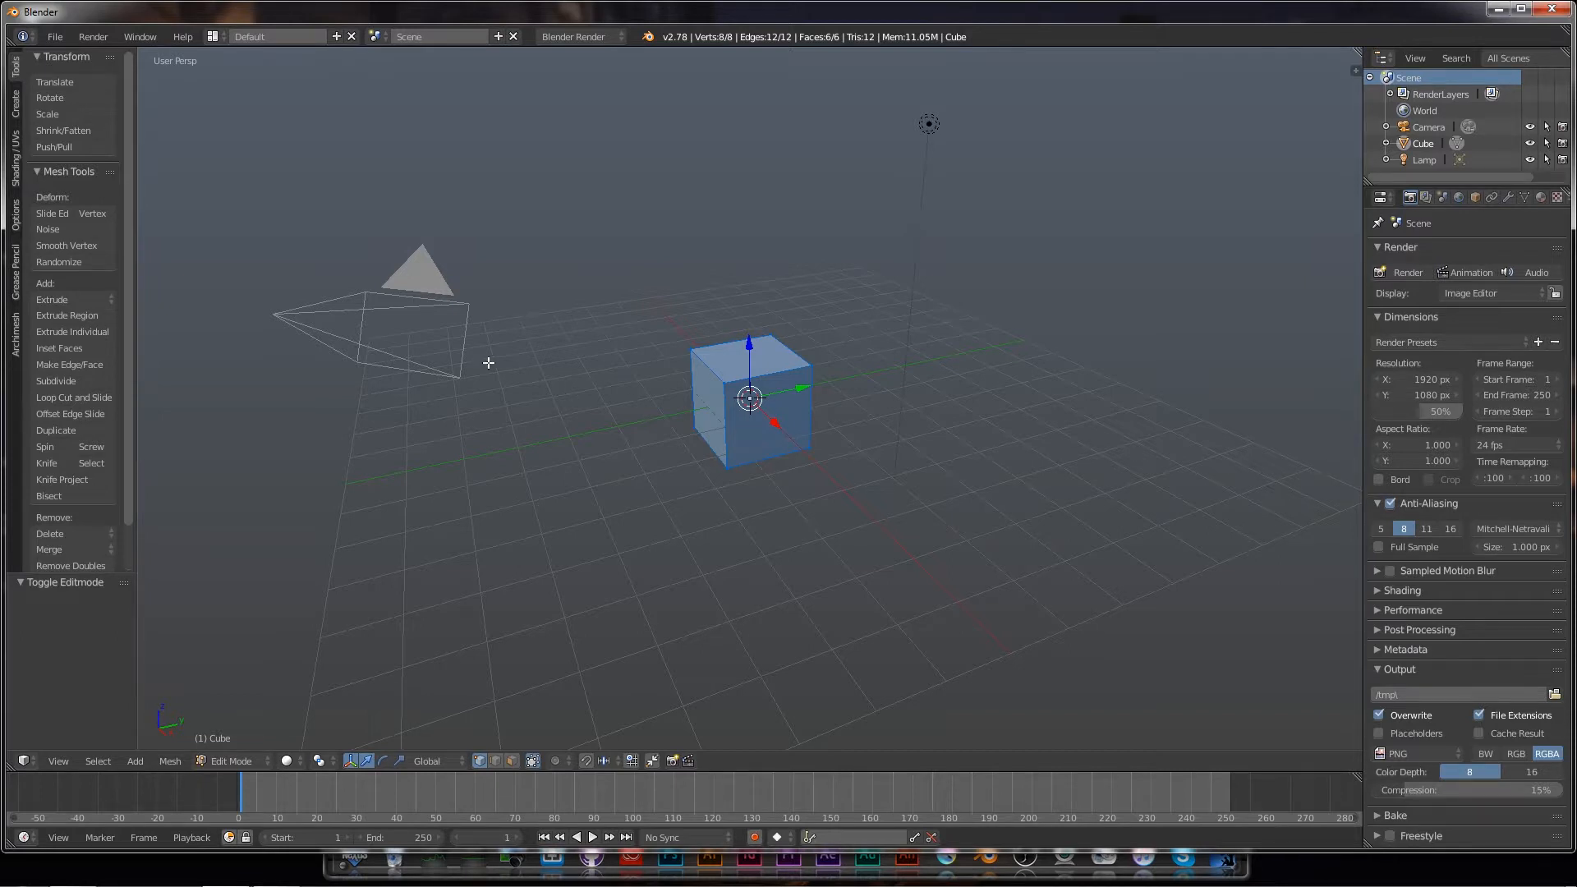
Step: Subdivide the cube with 15 cuts for a dense 1,538-vertex, 1,536-face mesh
{"action": "left_click", "coordinate": [56, 381]}
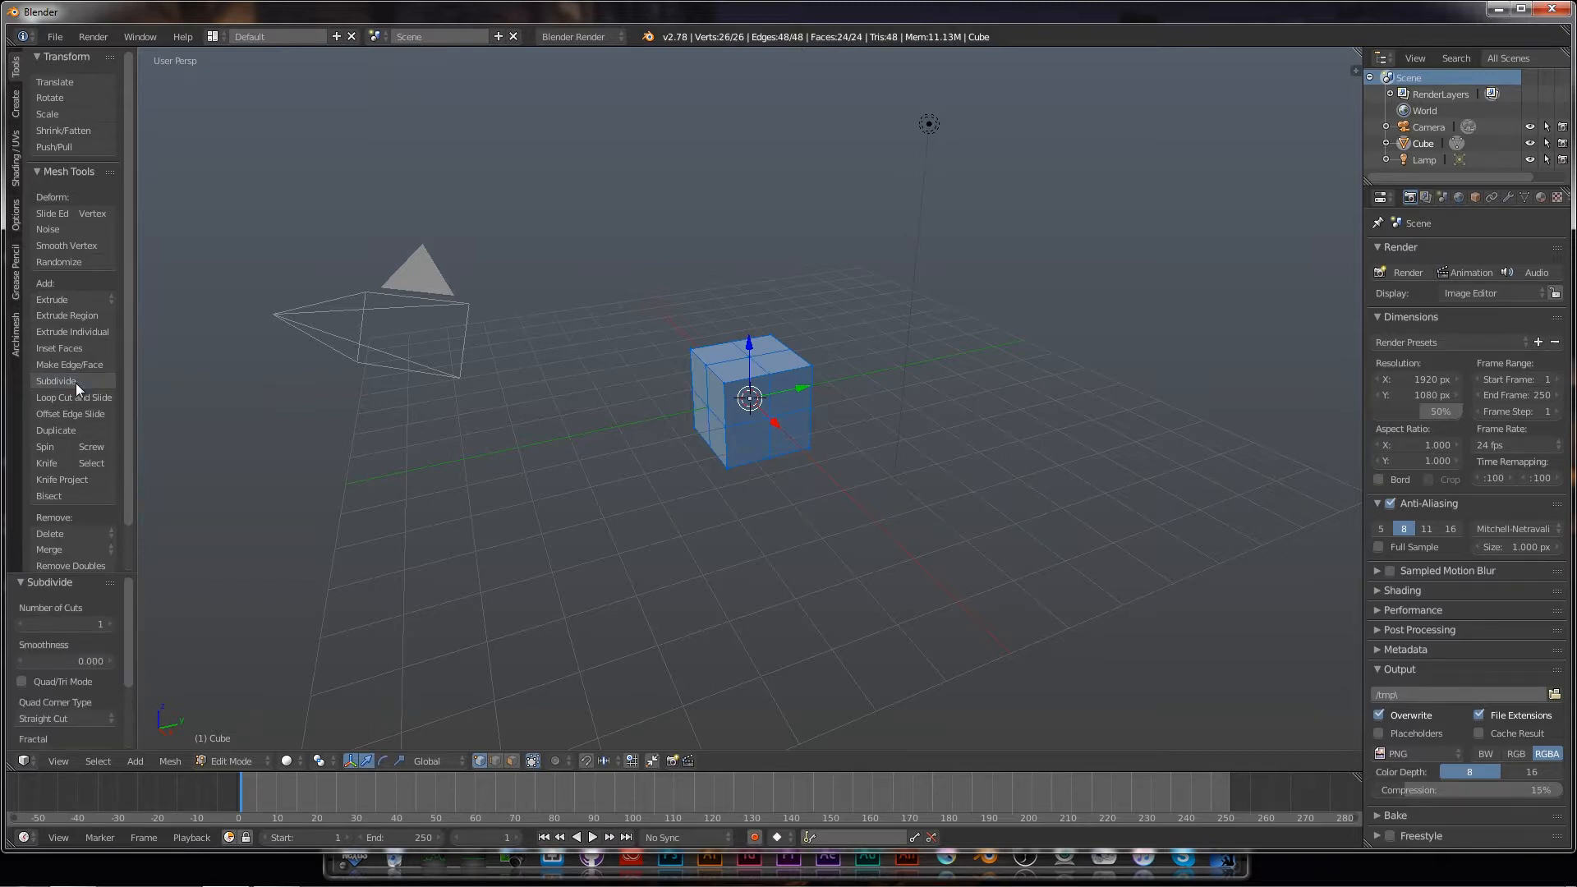
{"action": "left_click", "coordinate": [58, 625]}
{"action": "key", "text": "Return"}
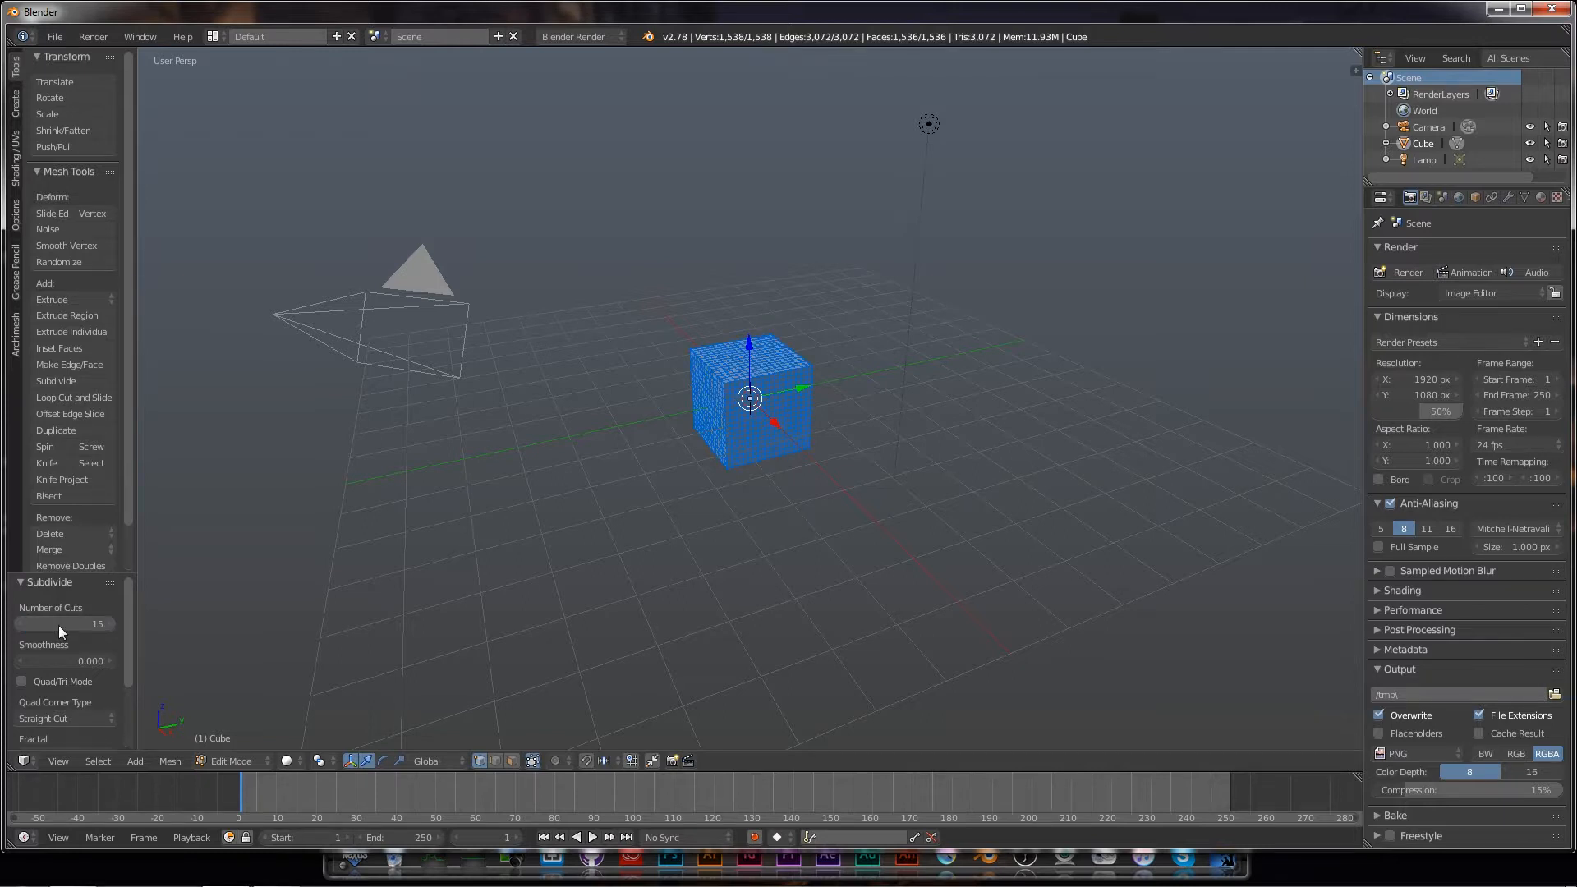
Step: Make the material's diffuse colour pale cream (0.800, 0.780, 0.432) and show the Tex texture settings
{"action": "left_click", "coordinate": [1540, 201]}
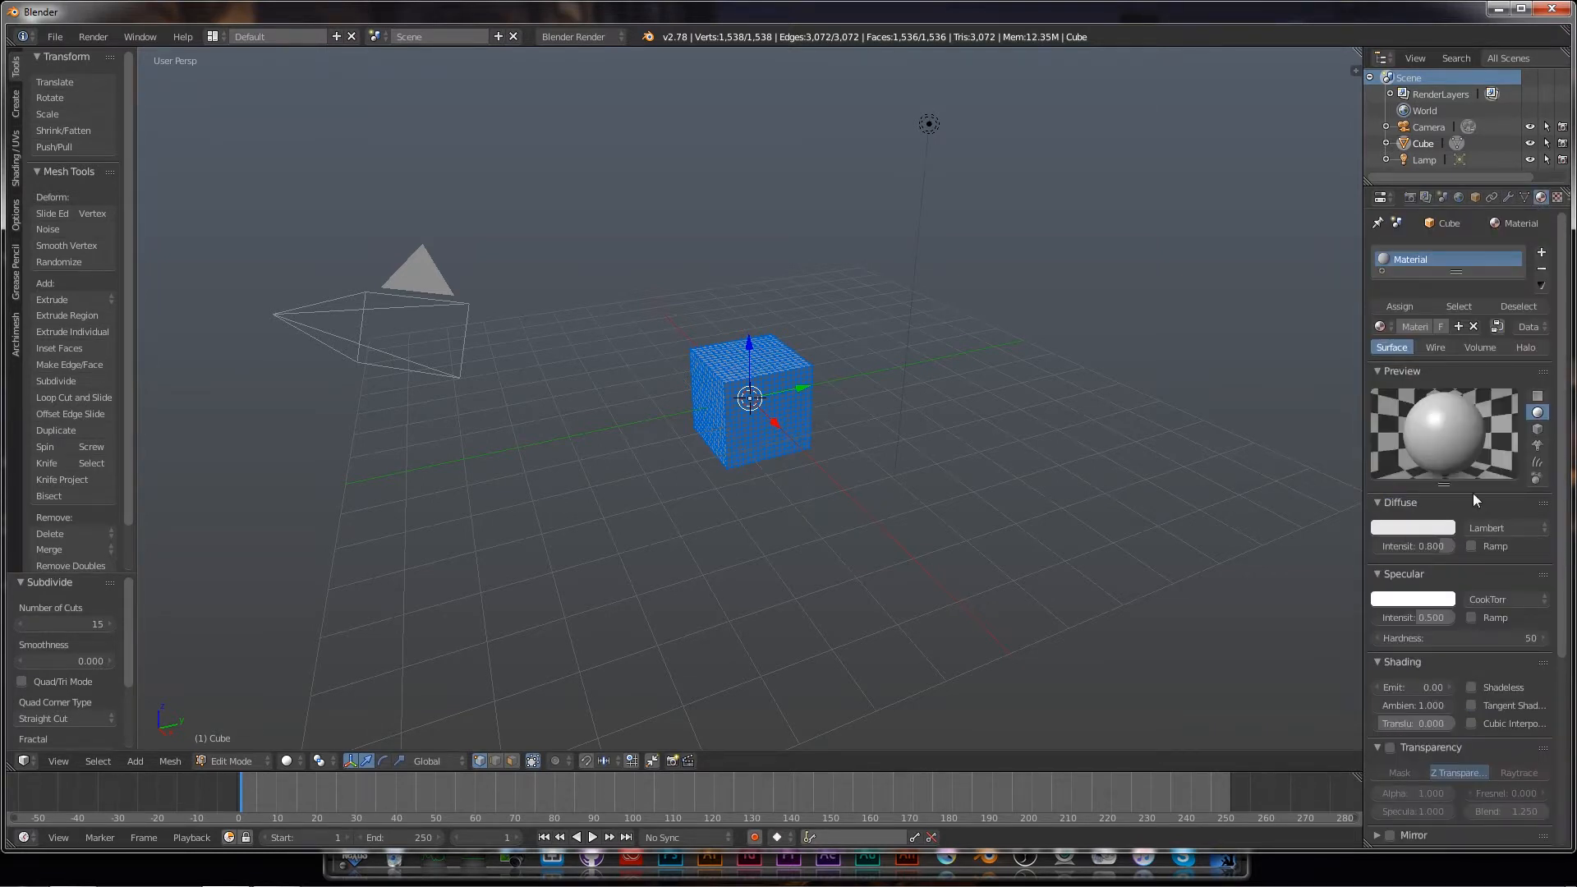
{"action": "left_click", "coordinate": [1401, 529]}
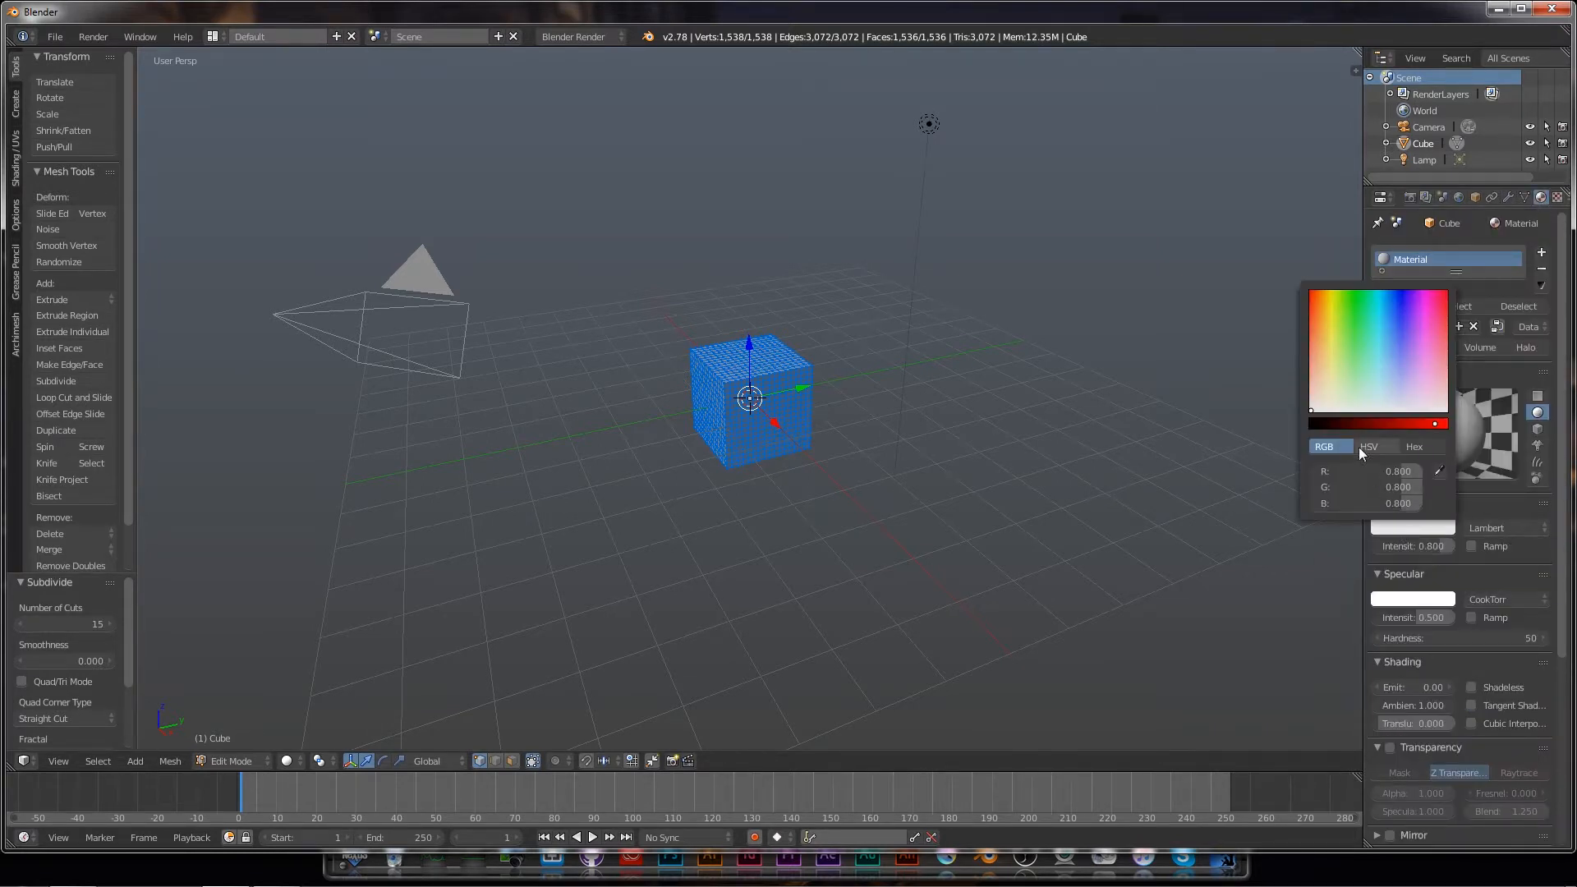
{"action": "left_click_drag", "start_coordinate": [1314, 415], "coordinate": [1331, 383]}
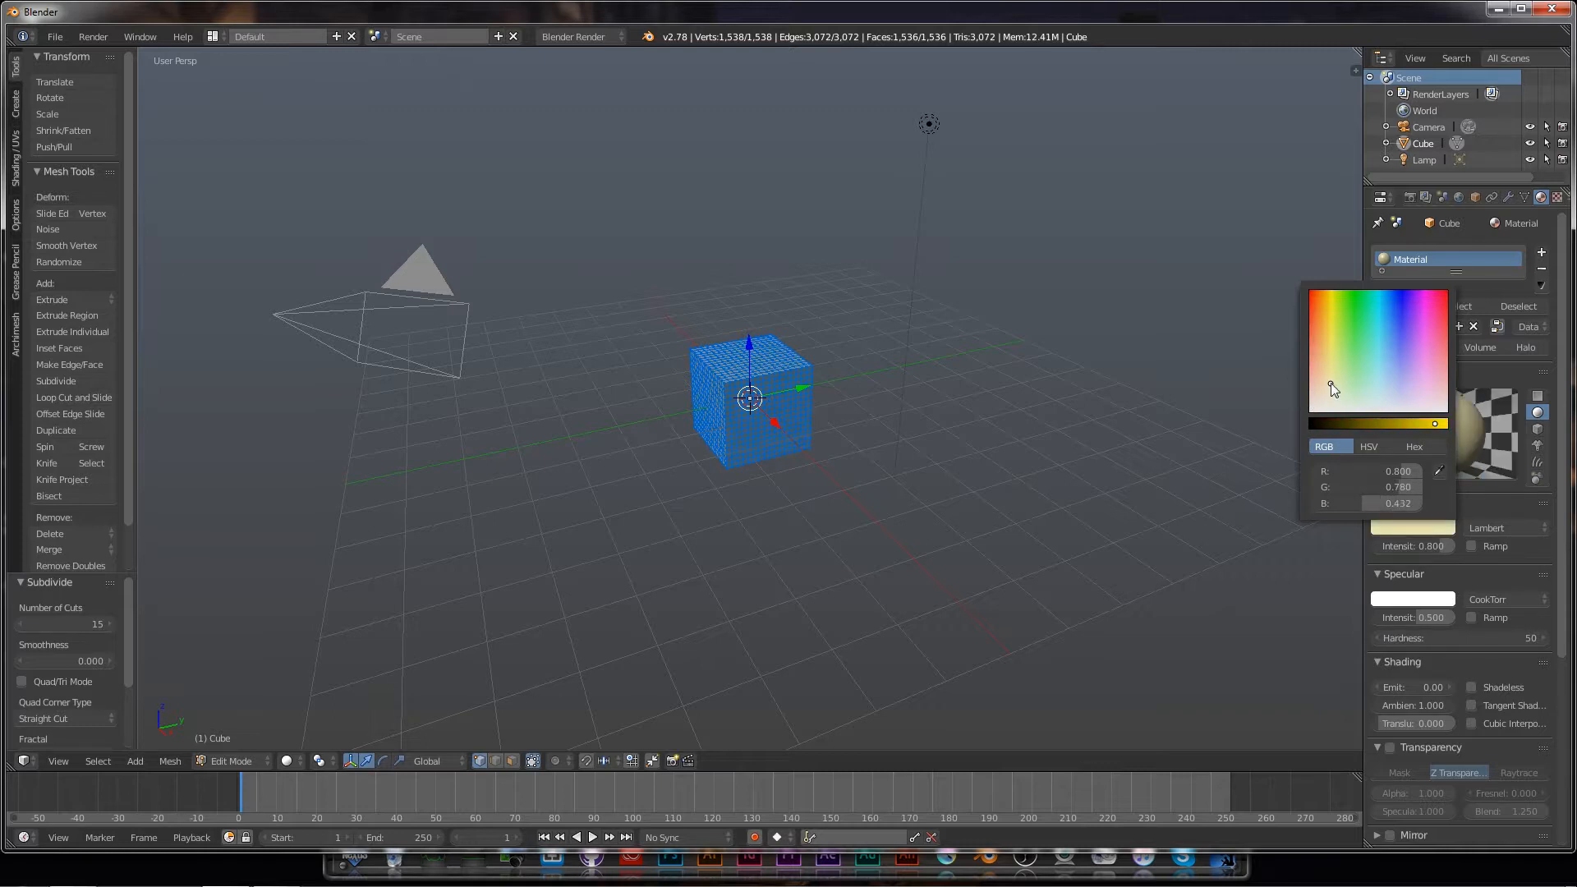
{"action": "left_click", "coordinate": [1556, 198]}
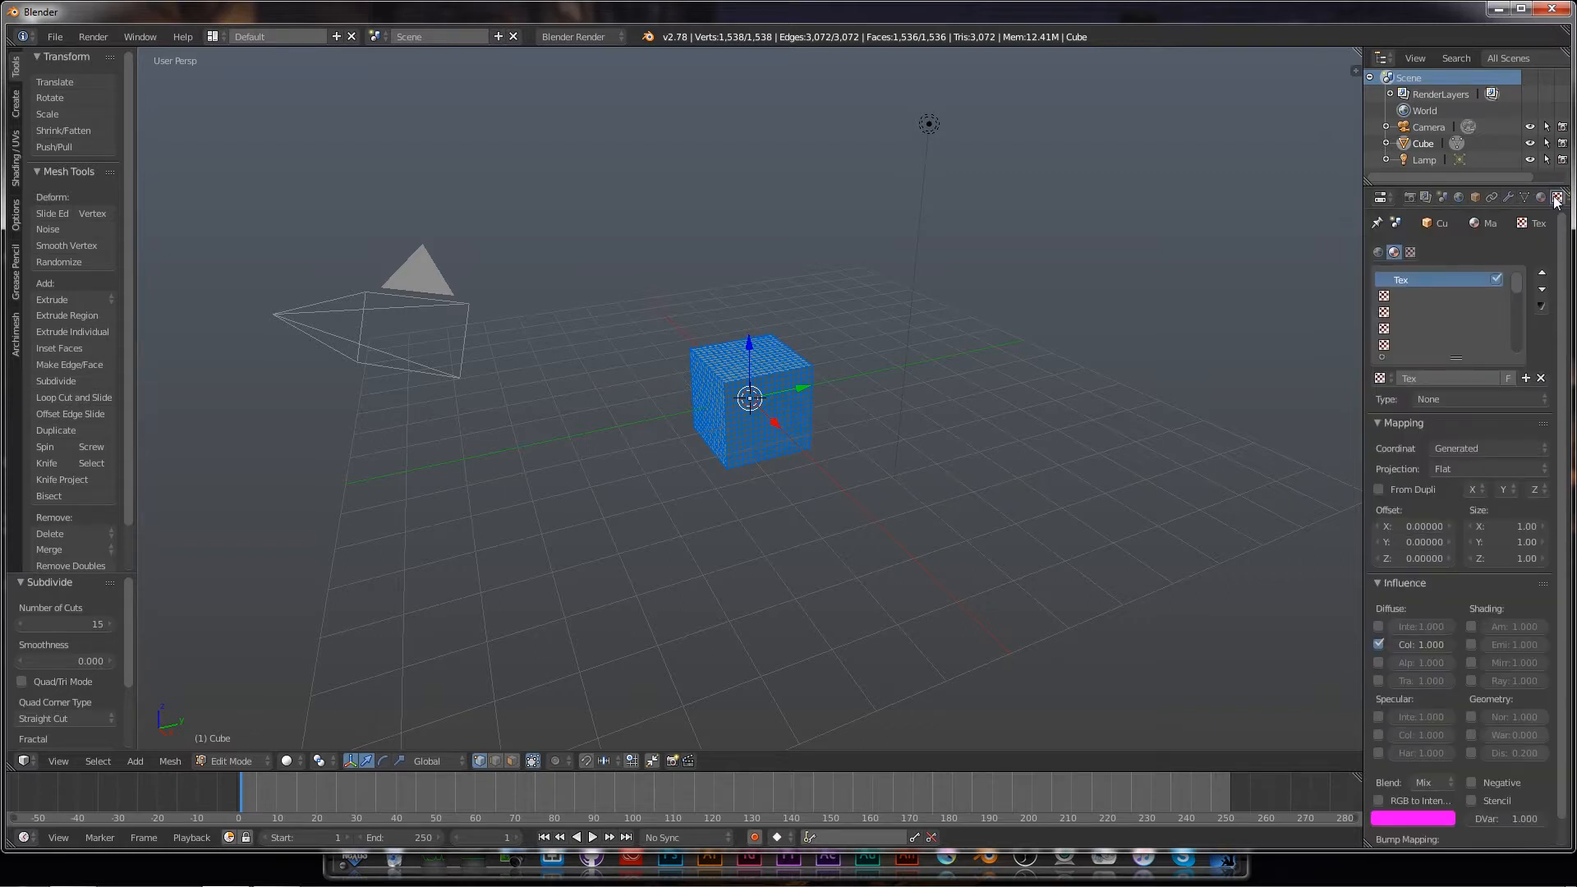
Step: Set the texture to Clouds with Geometry Displace at 0.200, previewed in Rendered shading
{"action": "left_click", "coordinate": [1465, 401]}
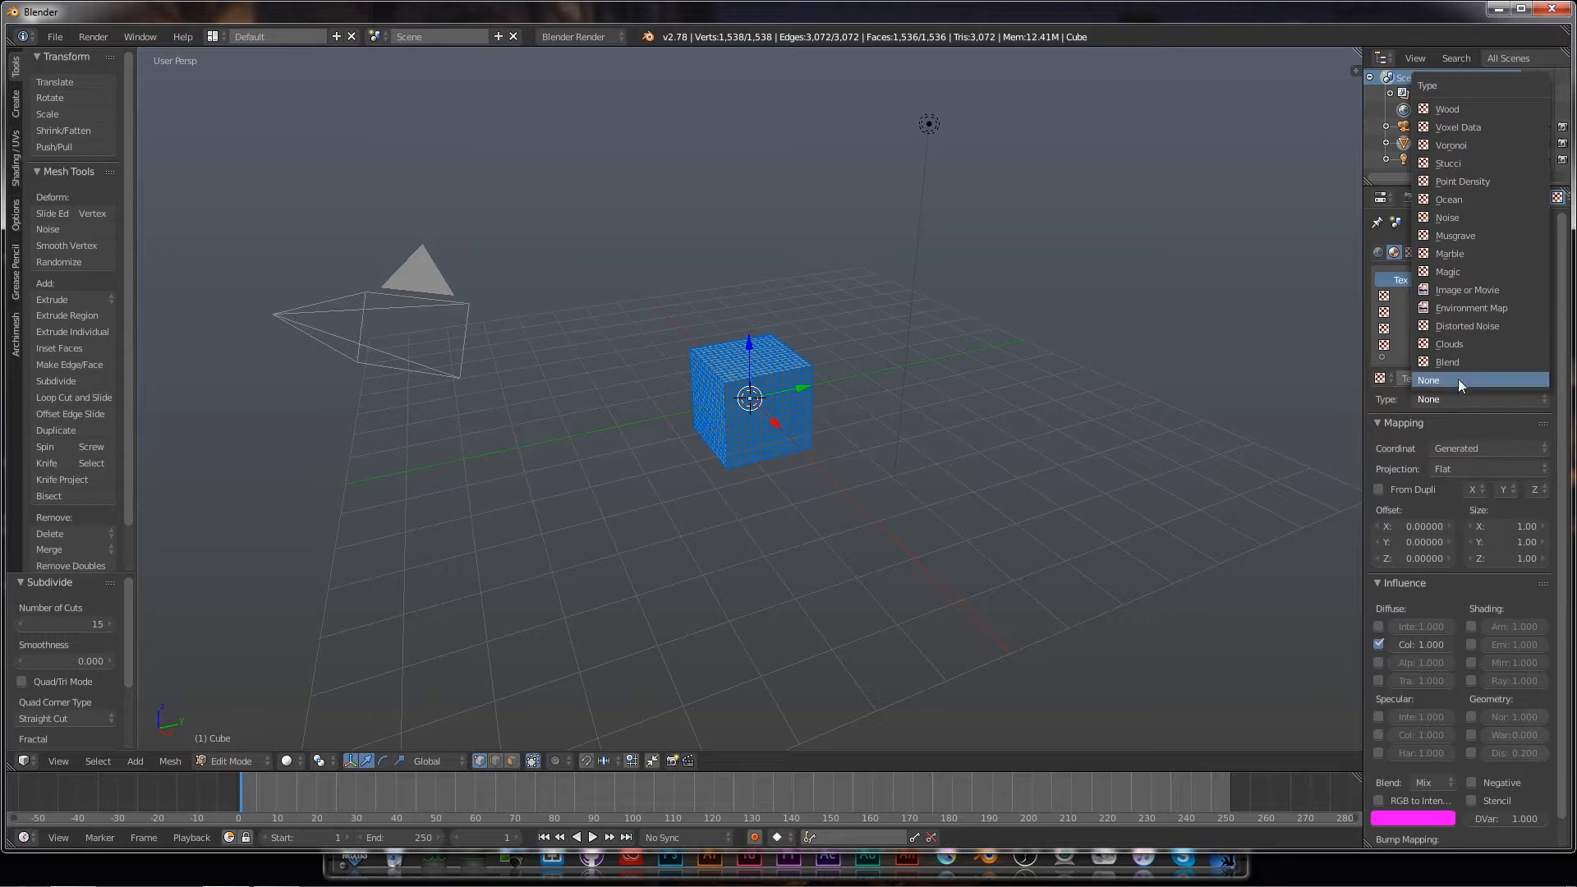
{"action": "left_click", "coordinate": [1452, 345]}
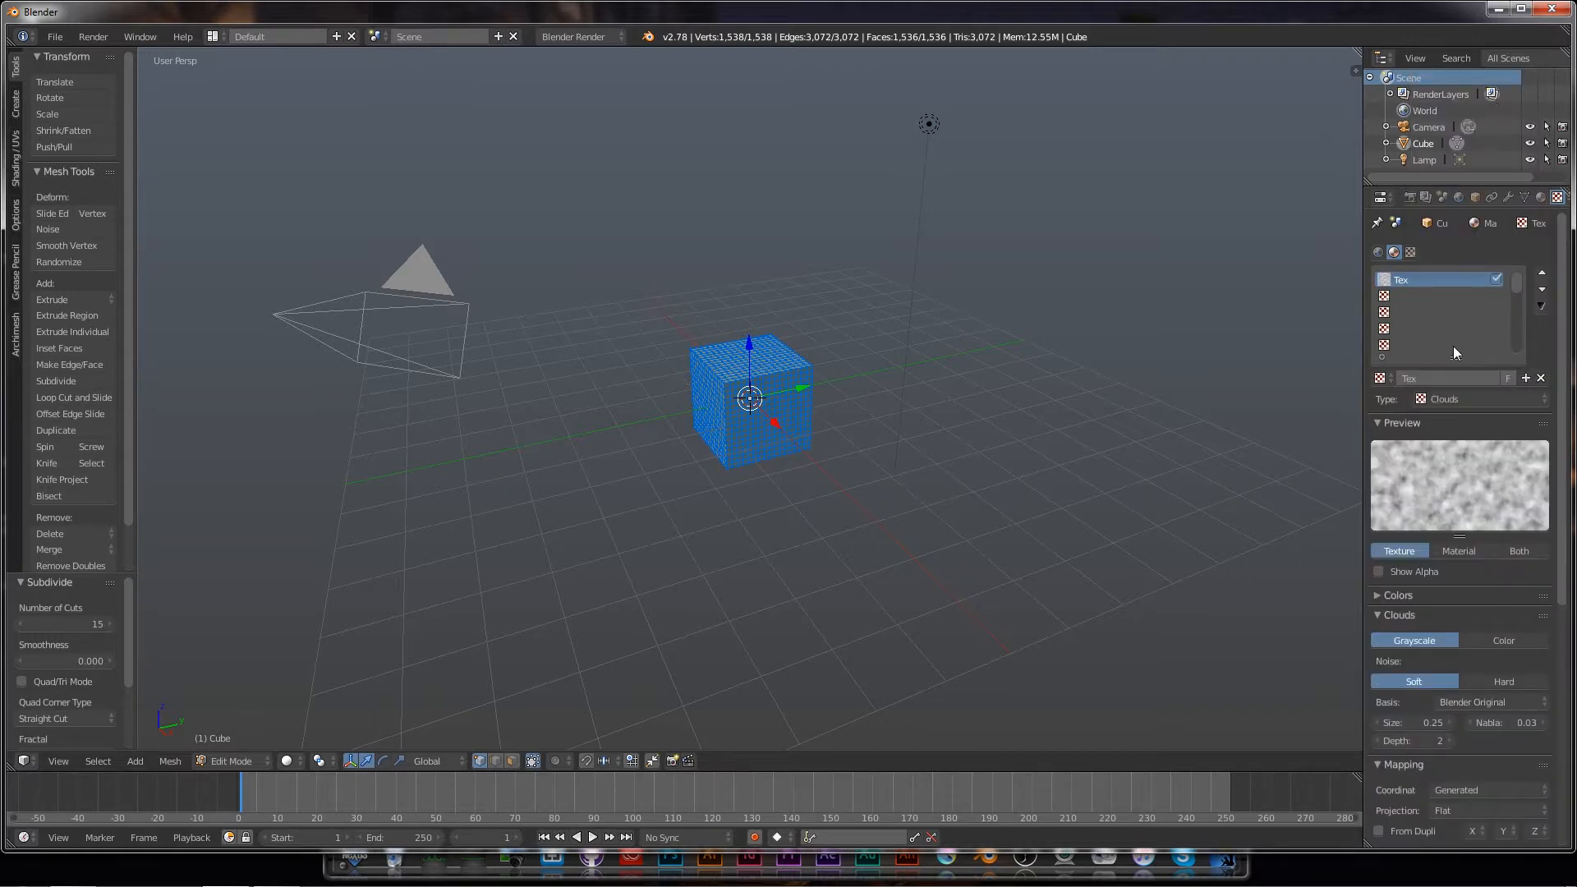
{"action": "scroll", "coordinate": [1544, 721], "scroll_direction": "down", "scroll_amount": 10}
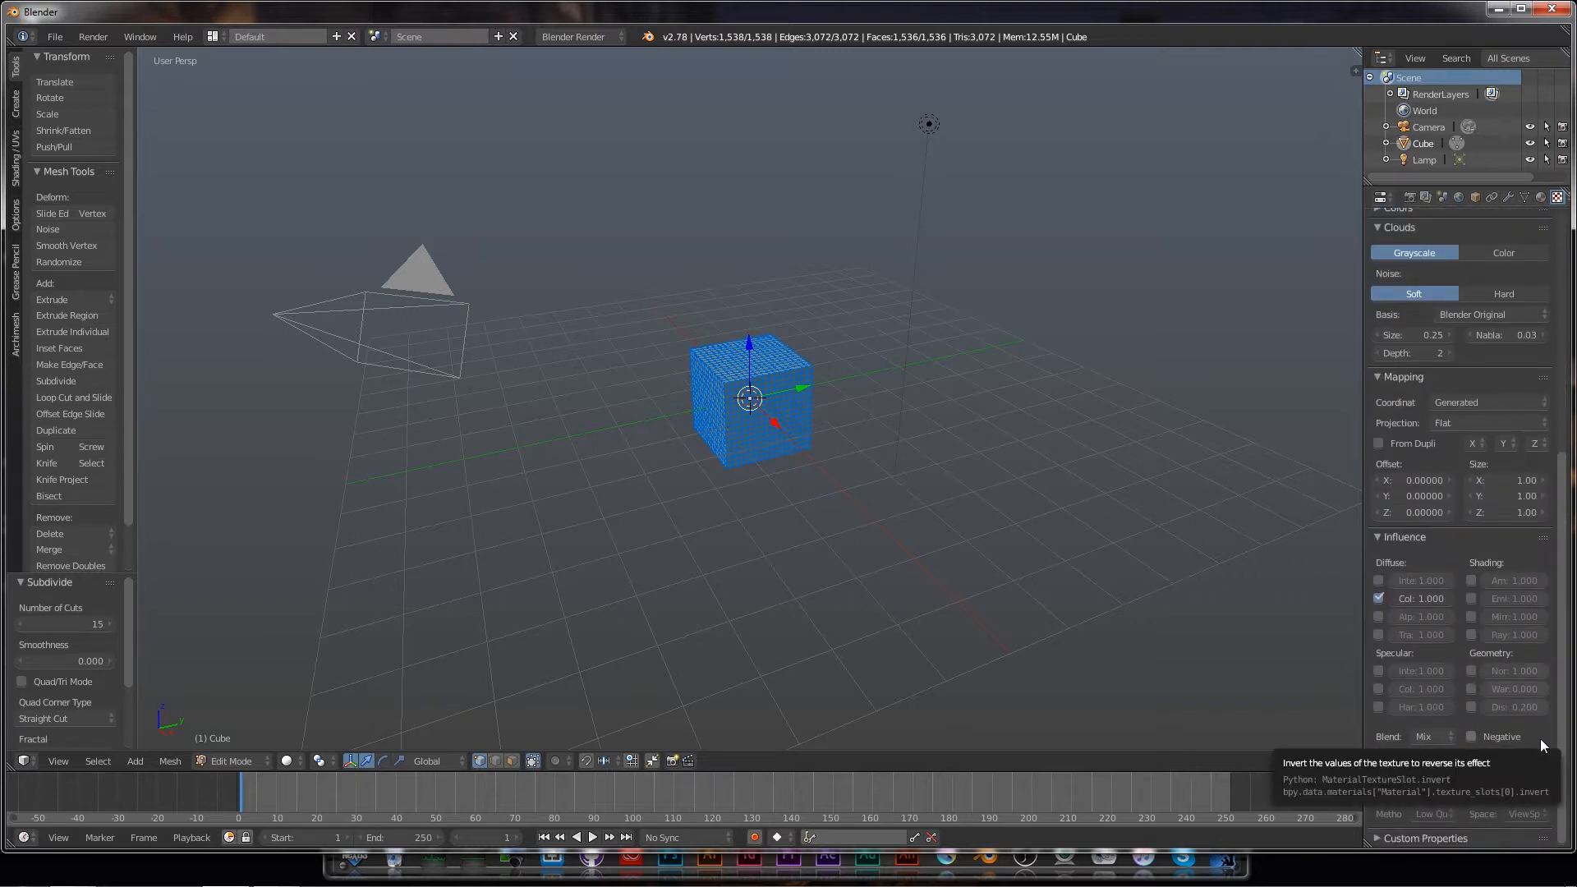
{"action": "left_click", "coordinate": [1471, 706]}
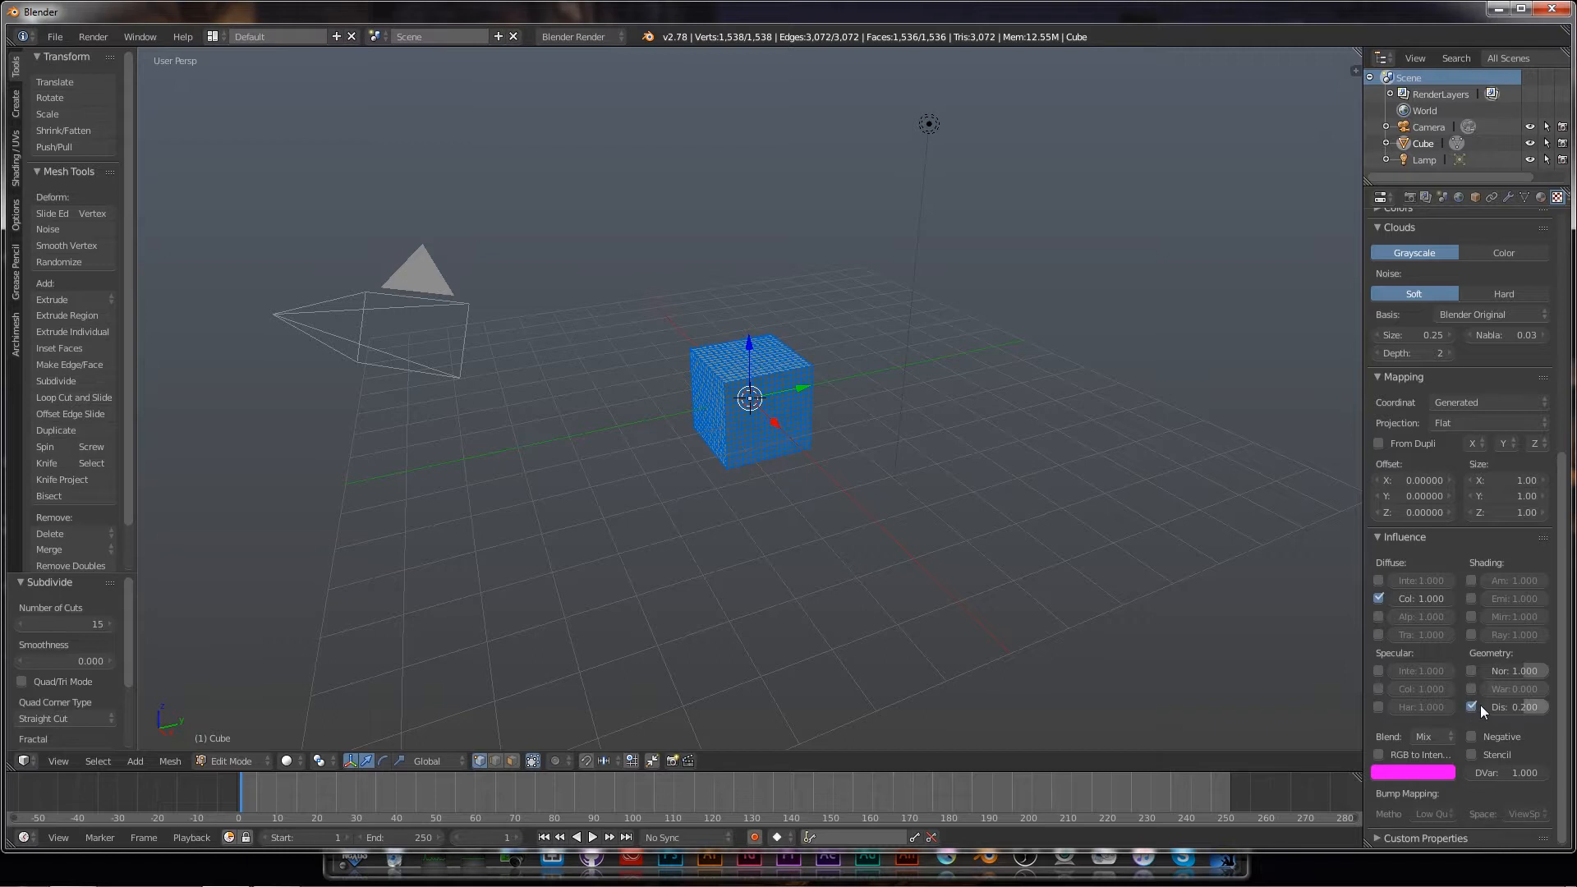
{"action": "left_click", "coordinate": [296, 761]}
{"action": "left_click", "coordinate": [304, 653]}
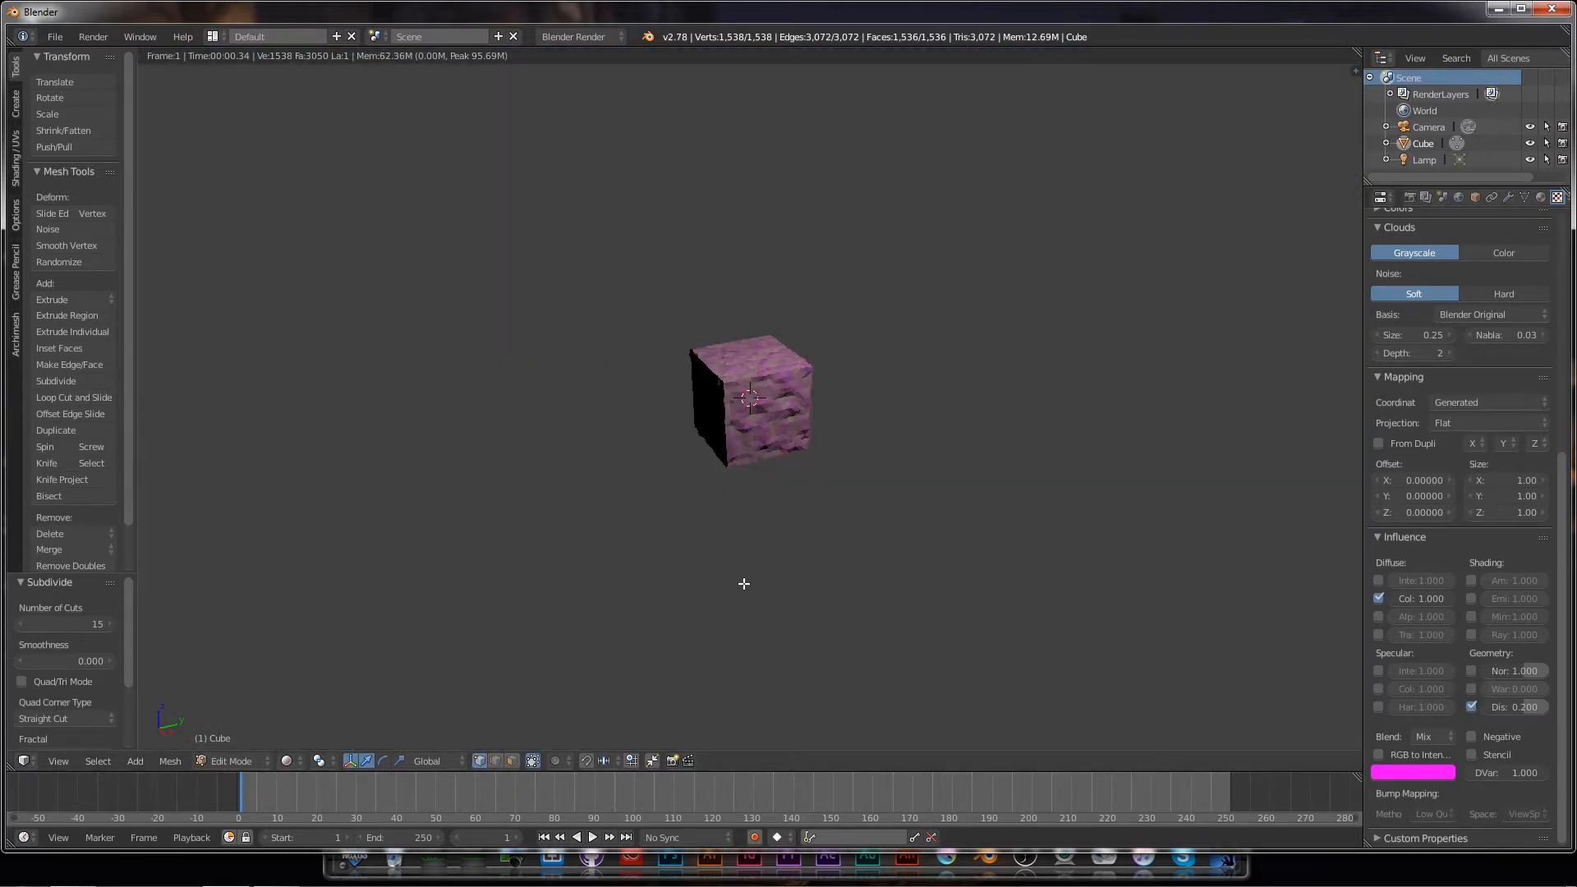
{"action": "scroll", "coordinate": [753, 563], "scroll_direction": "up", "scroll_amount": 5}
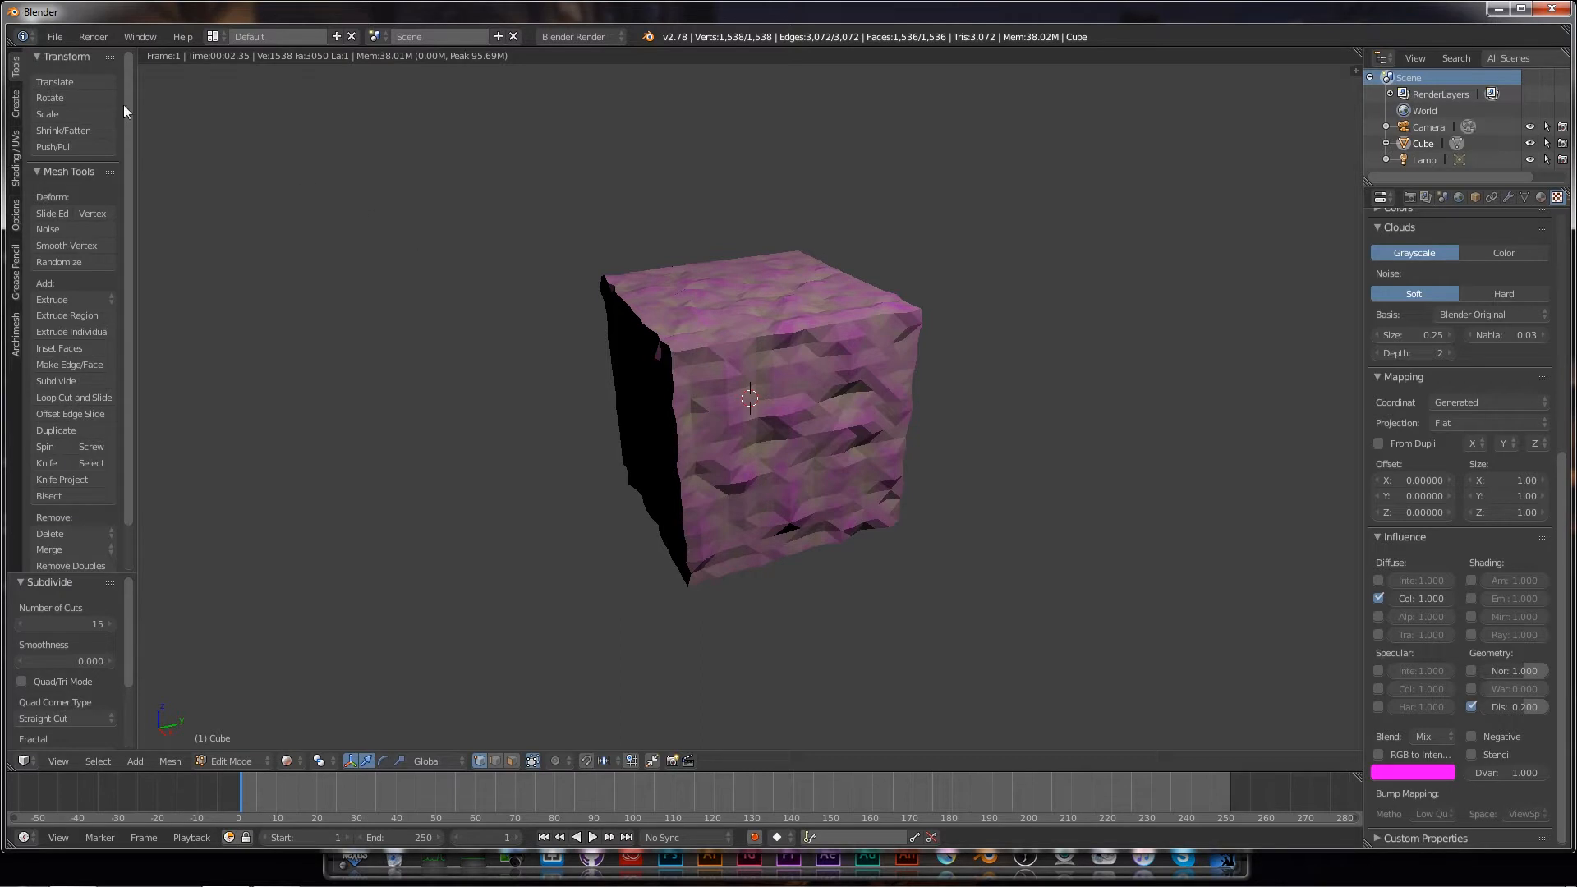
{"action": "left_click", "coordinate": [54, 36]}
Step: Reload the start-up file and split the 3D view into upper and lower viewports
{"action": "left_click", "coordinate": [63, 56]}
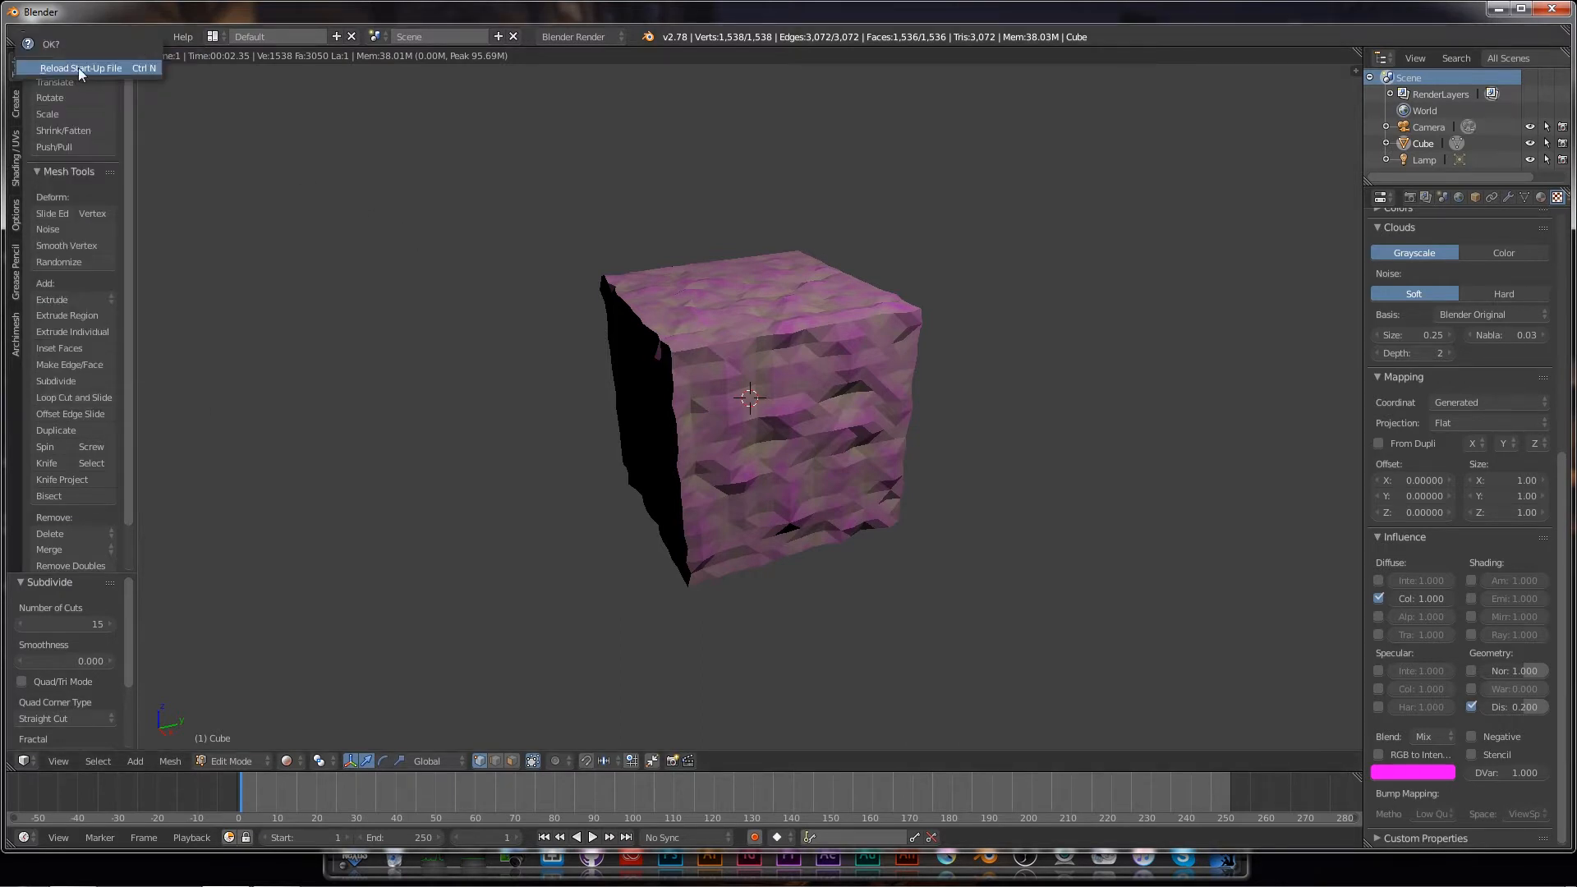
{"action": "left_click", "coordinate": [78, 69]}
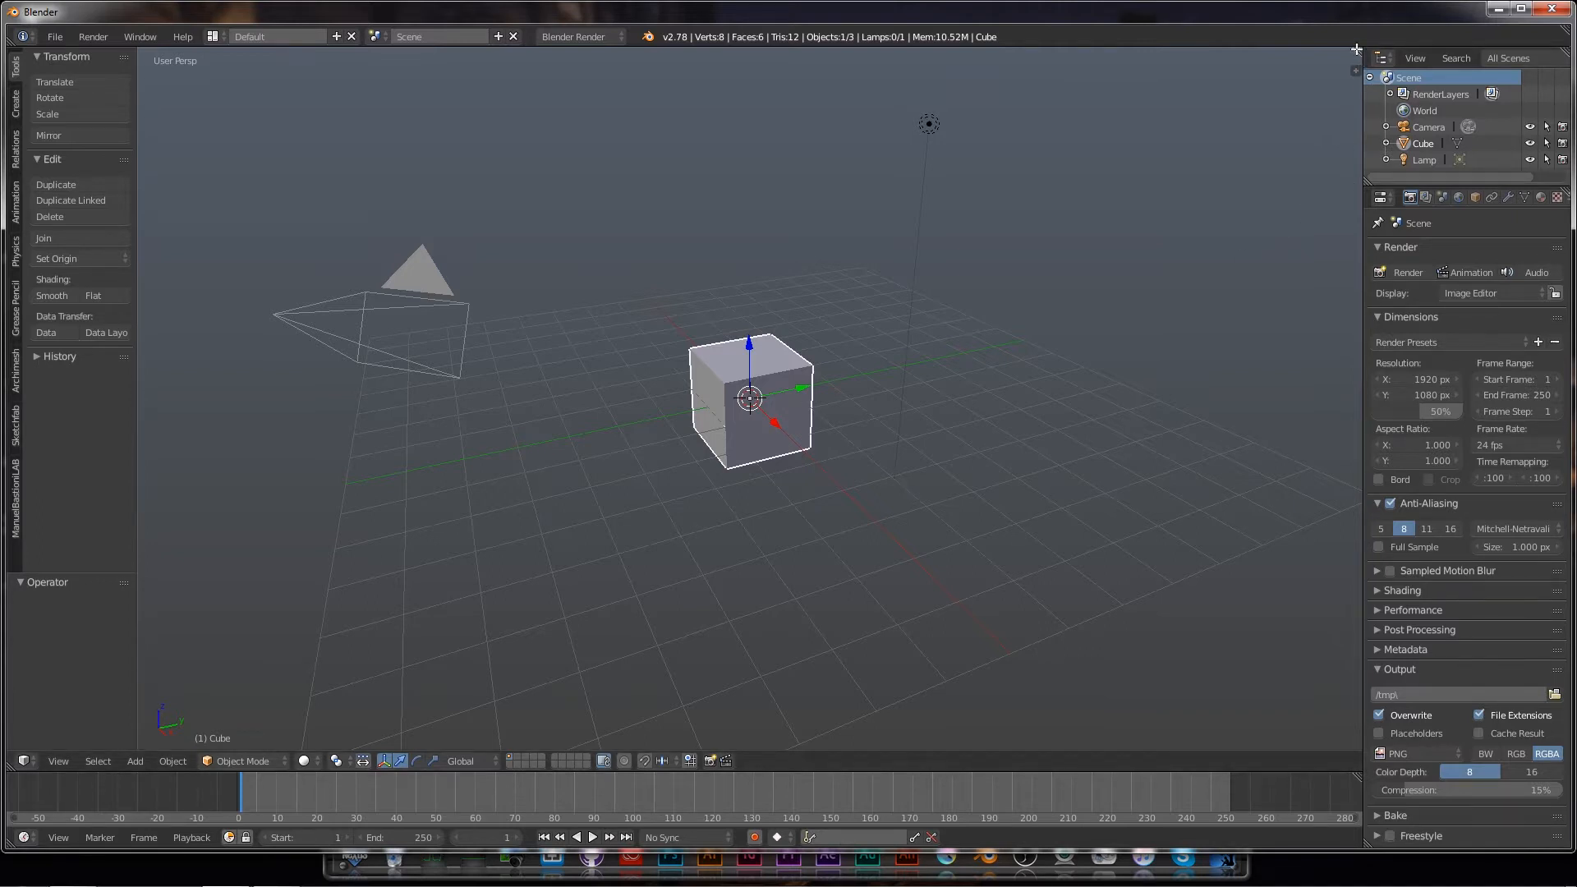
{"action": "left_click_drag", "start_coordinate": [1355, 49], "coordinate": [1311, 407]}
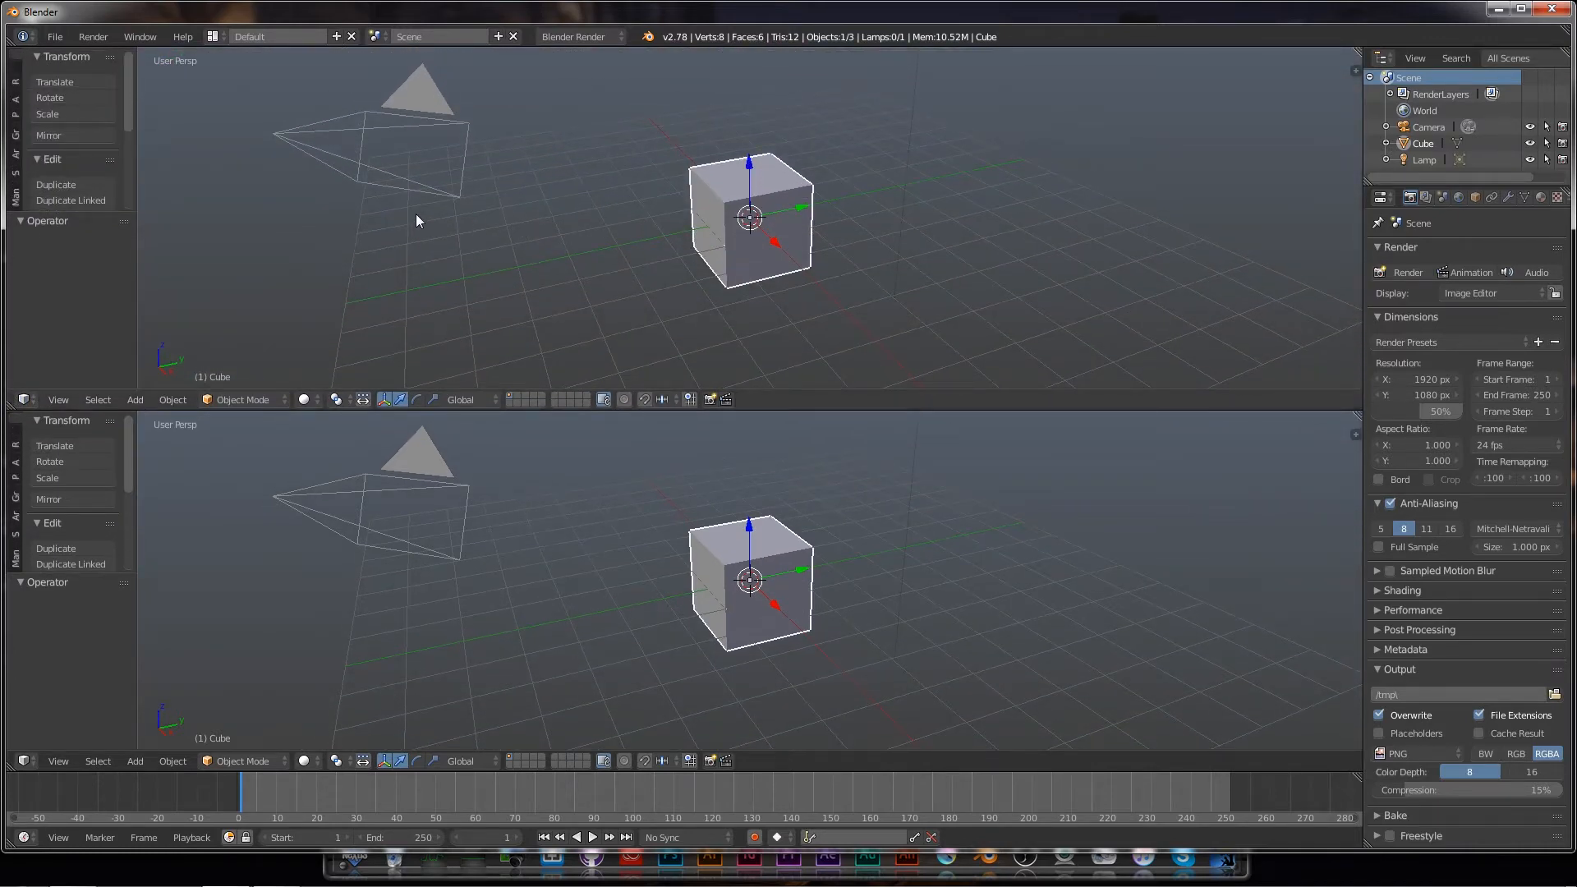
Step: Switch the upper area to a Node Editor showing the Tex texture node tree
{"action": "left_click", "coordinate": [34, 400]}
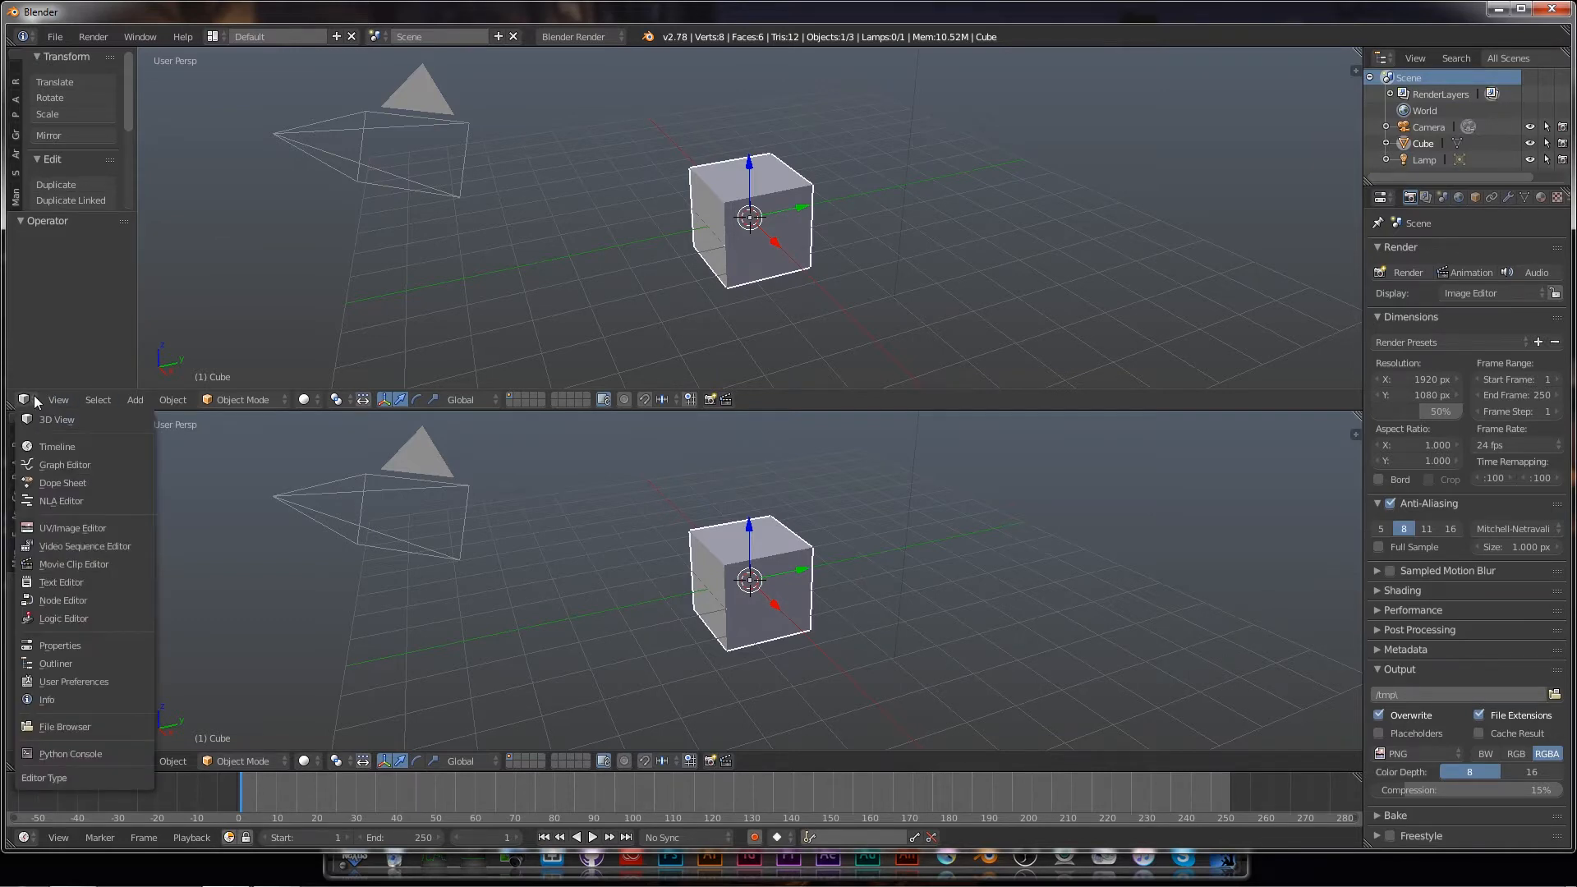
{"action": "left_click", "coordinate": [64, 601]}
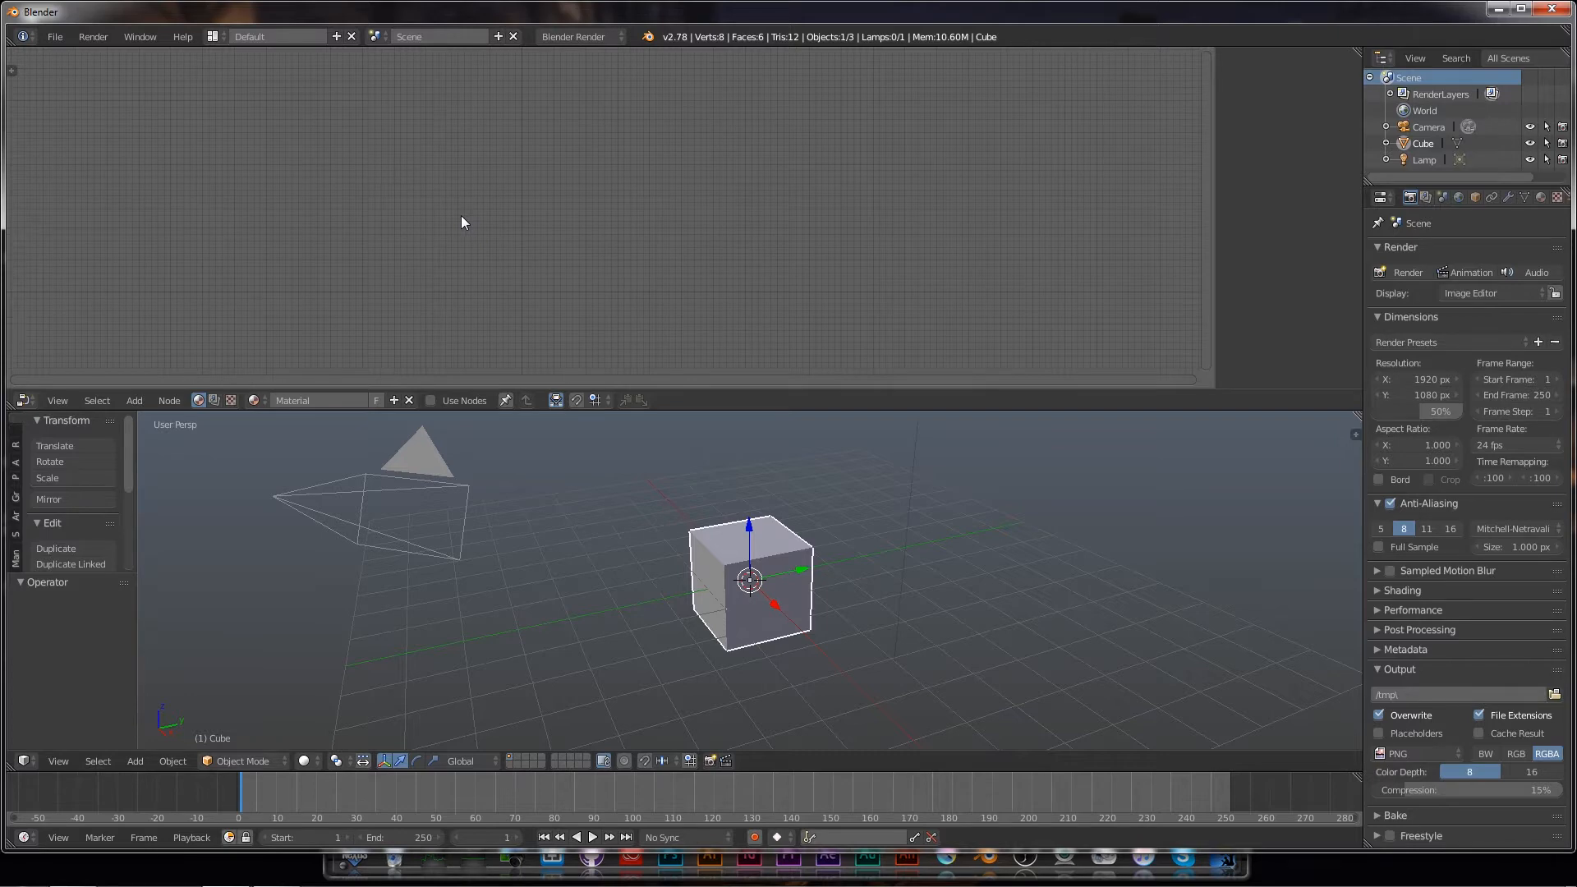
{"action": "left_click", "coordinate": [231, 400]}
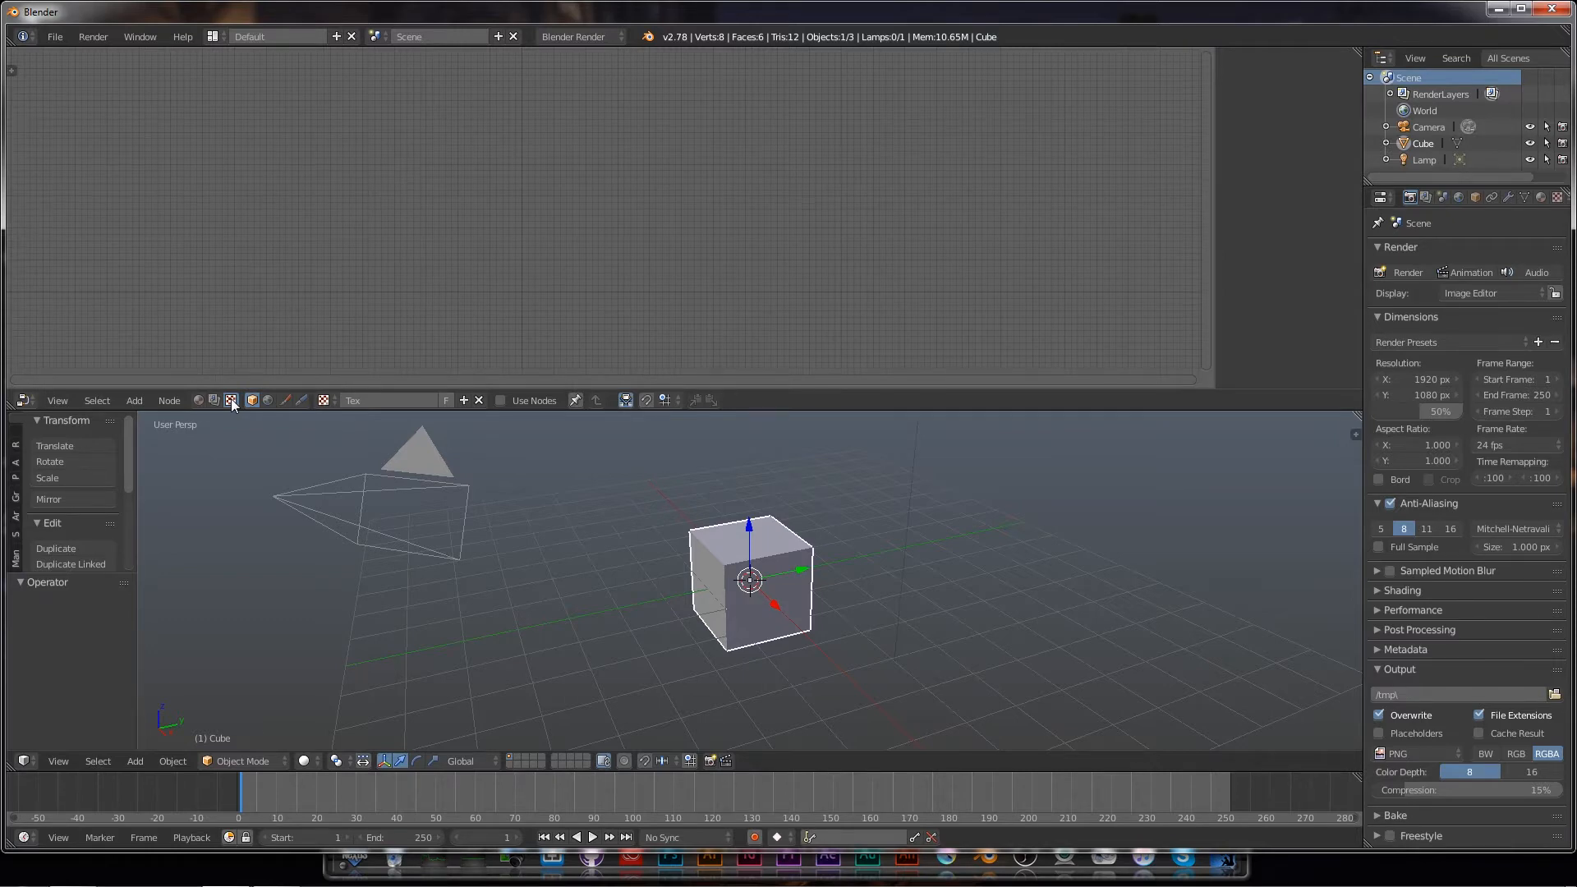
Step: Turn on Use Nodes for the Tex texture and bring up its texture settings
{"action": "left_click", "coordinate": [499, 401]}
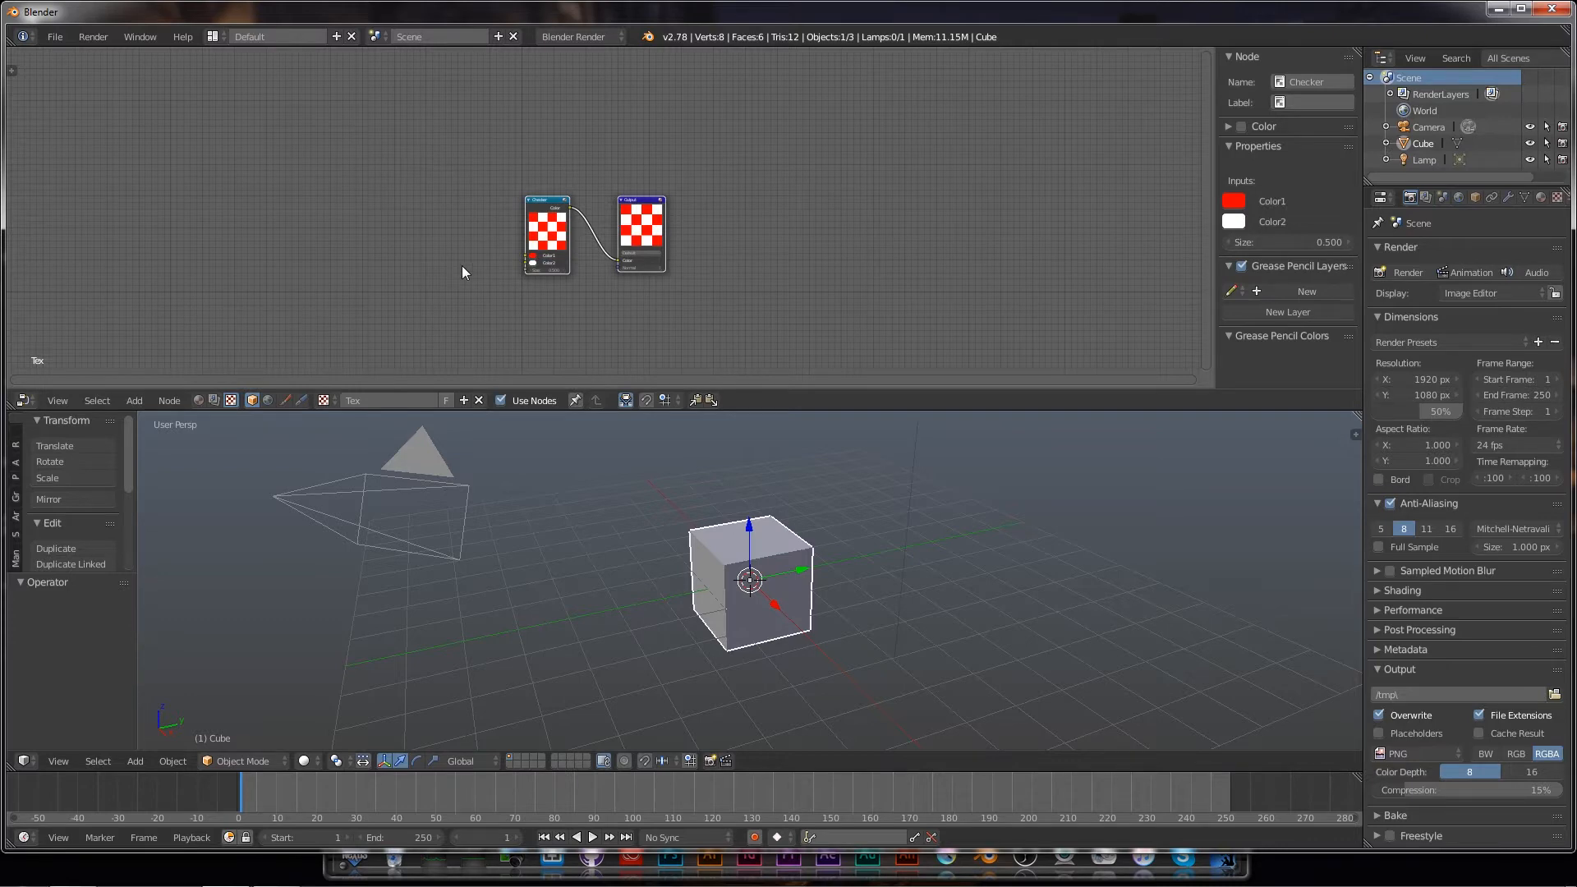
{"action": "scroll", "coordinate": [436, 258], "scroll_direction": "up", "scroll_amount": 3}
{"action": "scroll", "coordinate": [363, 250], "scroll_direction": "up", "scroll_amount": 1}
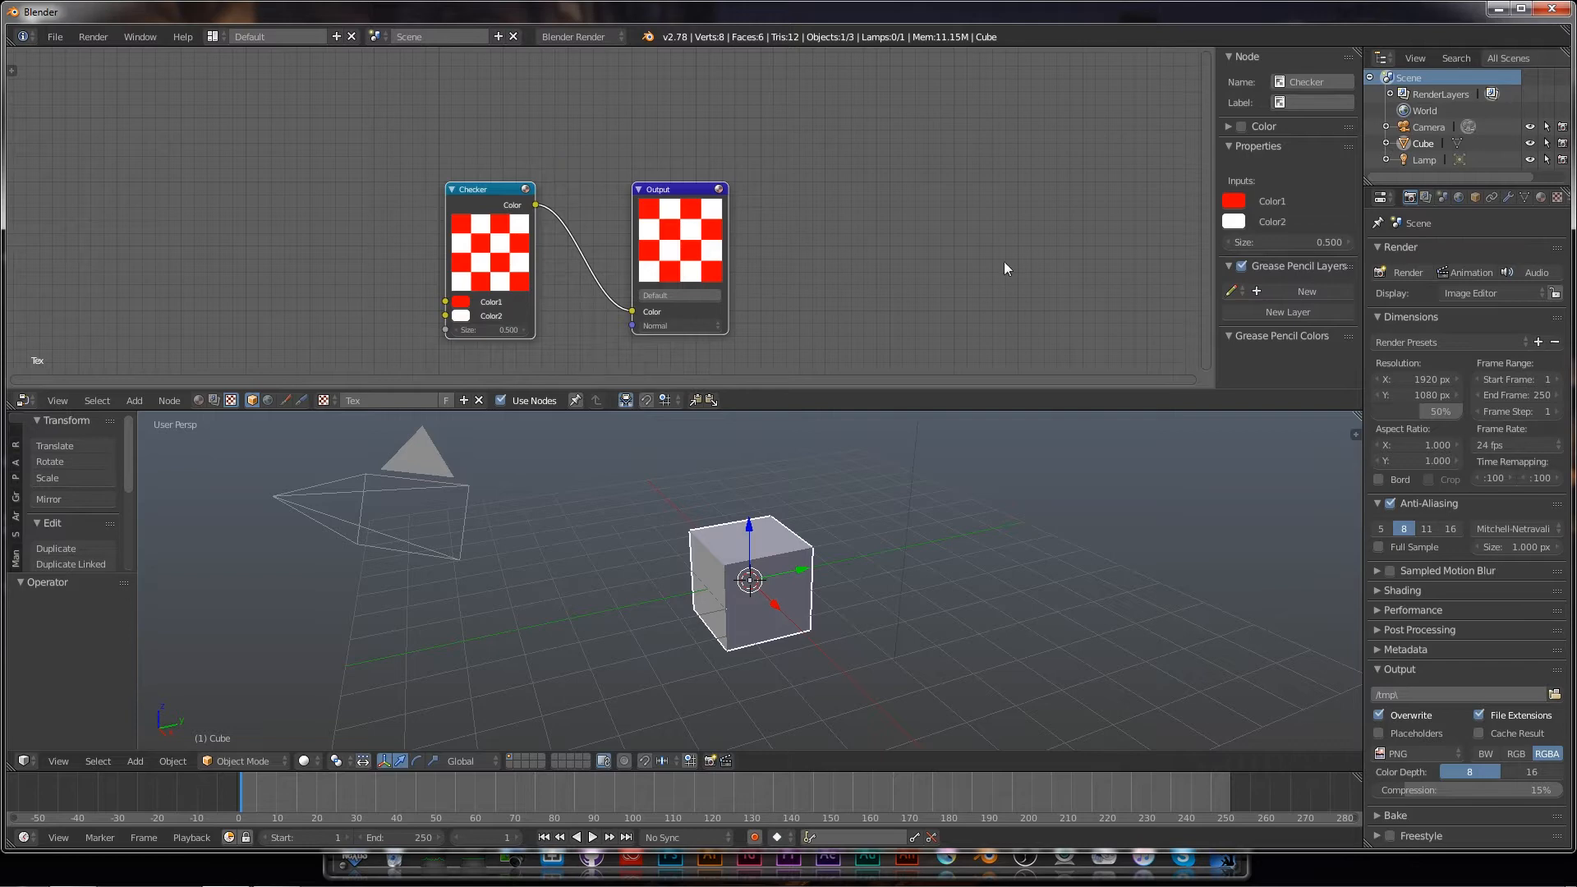
{"action": "left_click", "coordinate": [1557, 198]}
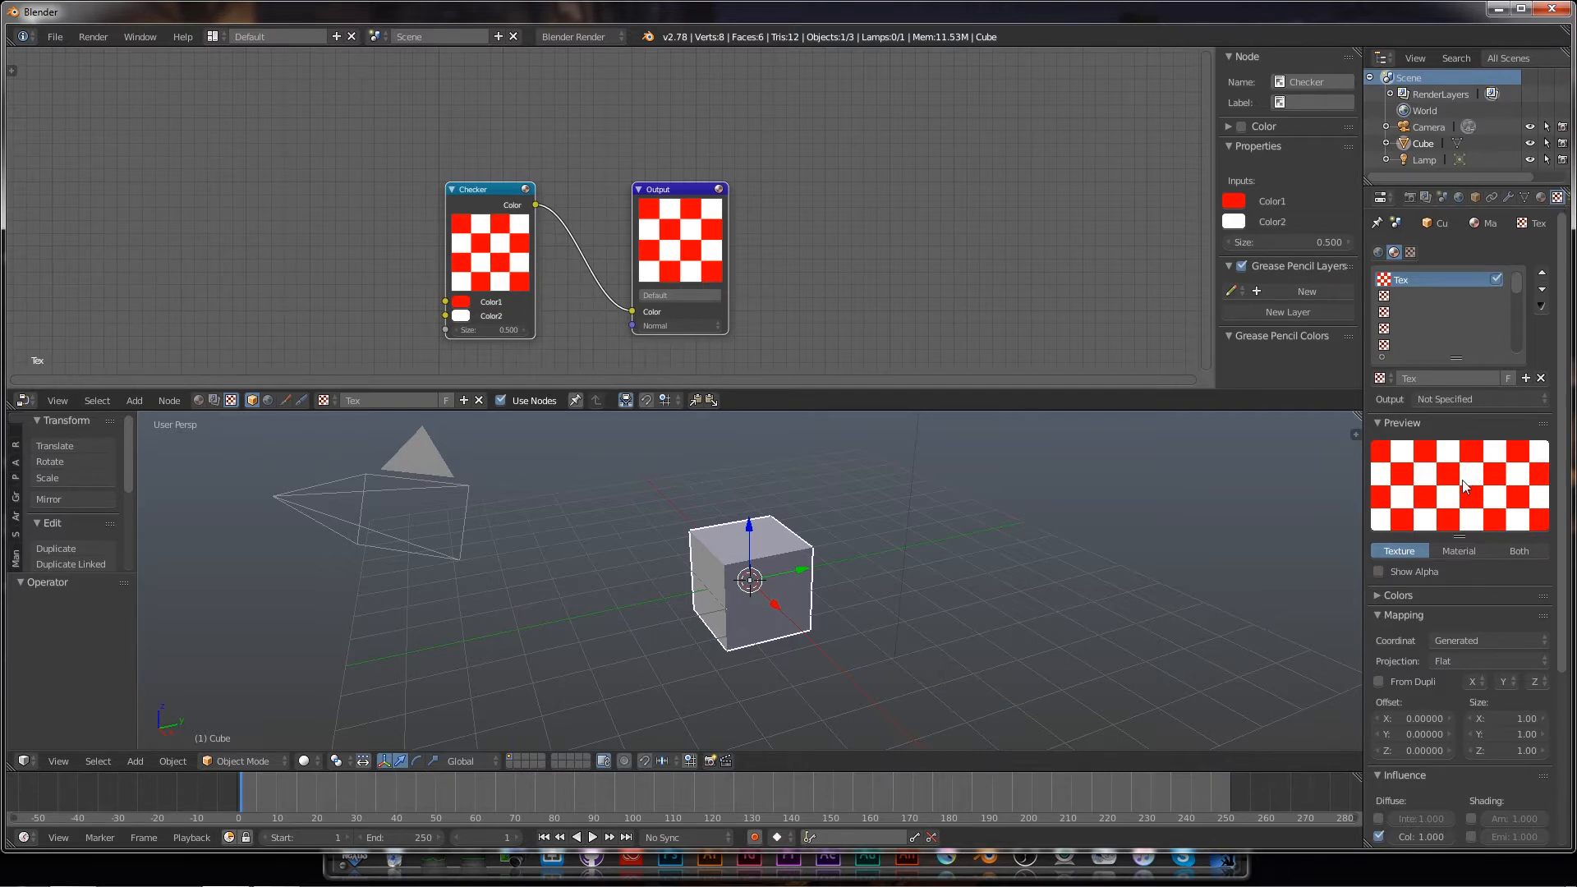
Step: Switch to Rendered shading and delete the Checker node, leaving only the Output node
{"action": "left_click", "coordinate": [316, 761]}
{"action": "left_click", "coordinate": [324, 650]}
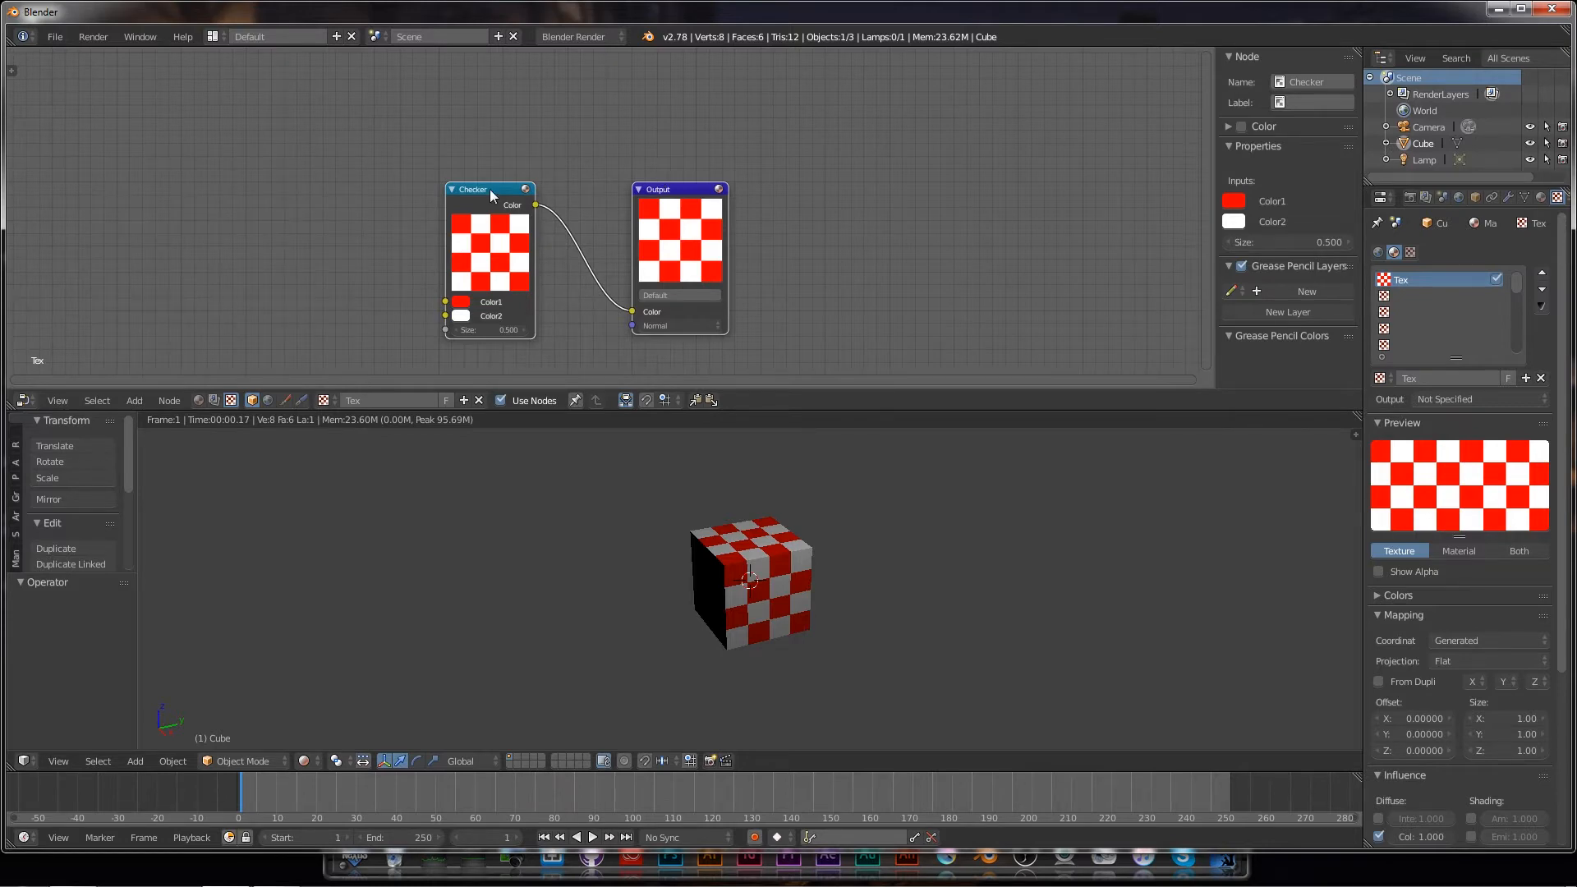
{"action": "left_click", "coordinate": [673, 191]}
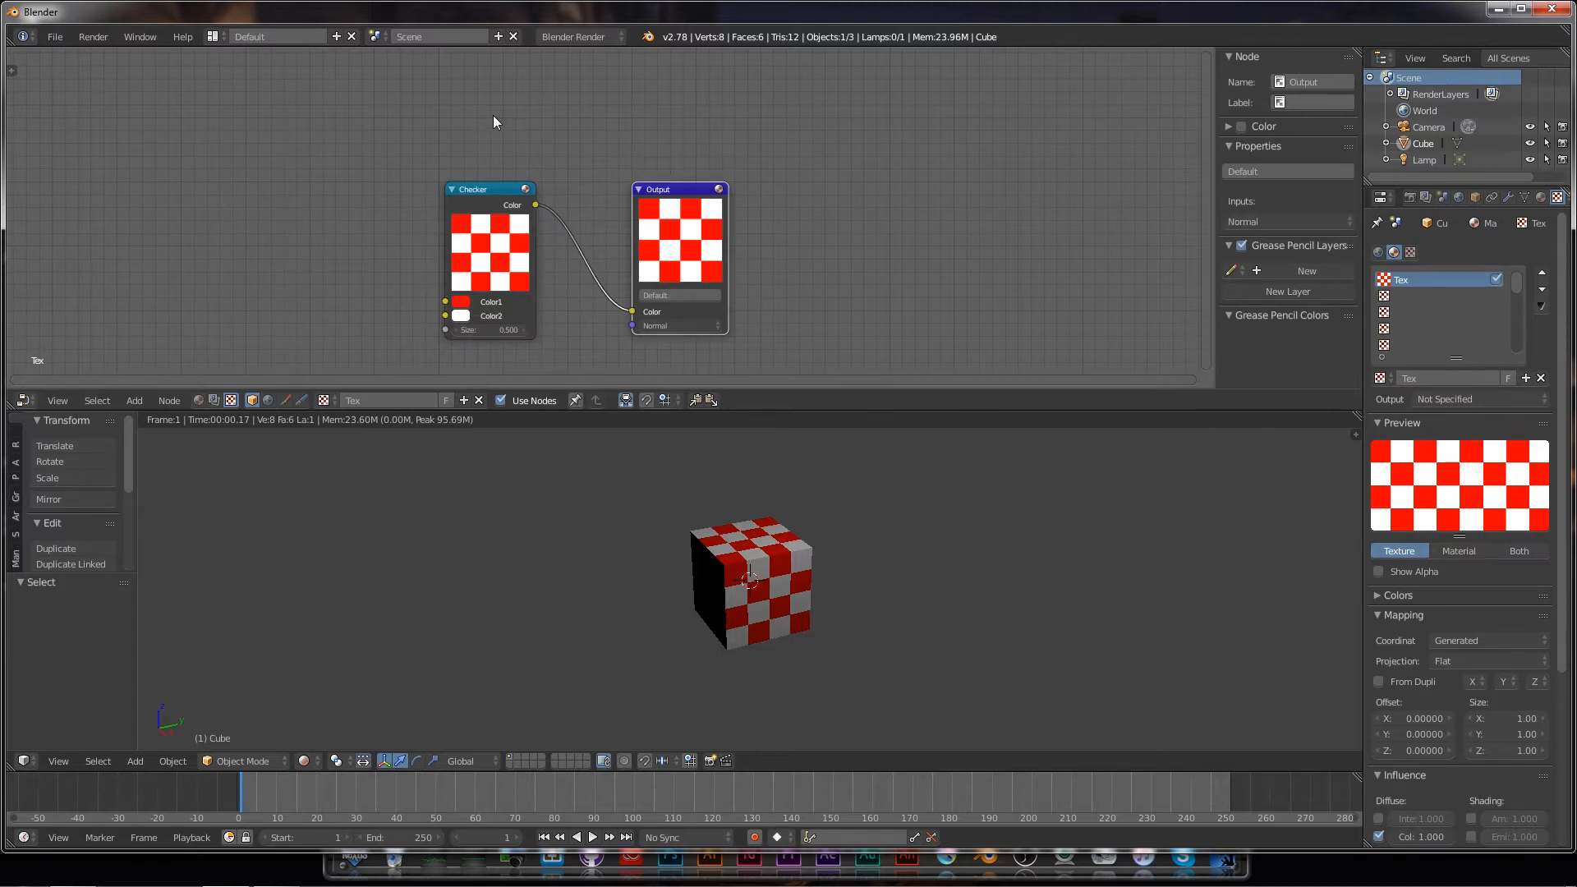
{"action": "left_click", "coordinate": [486, 192]}
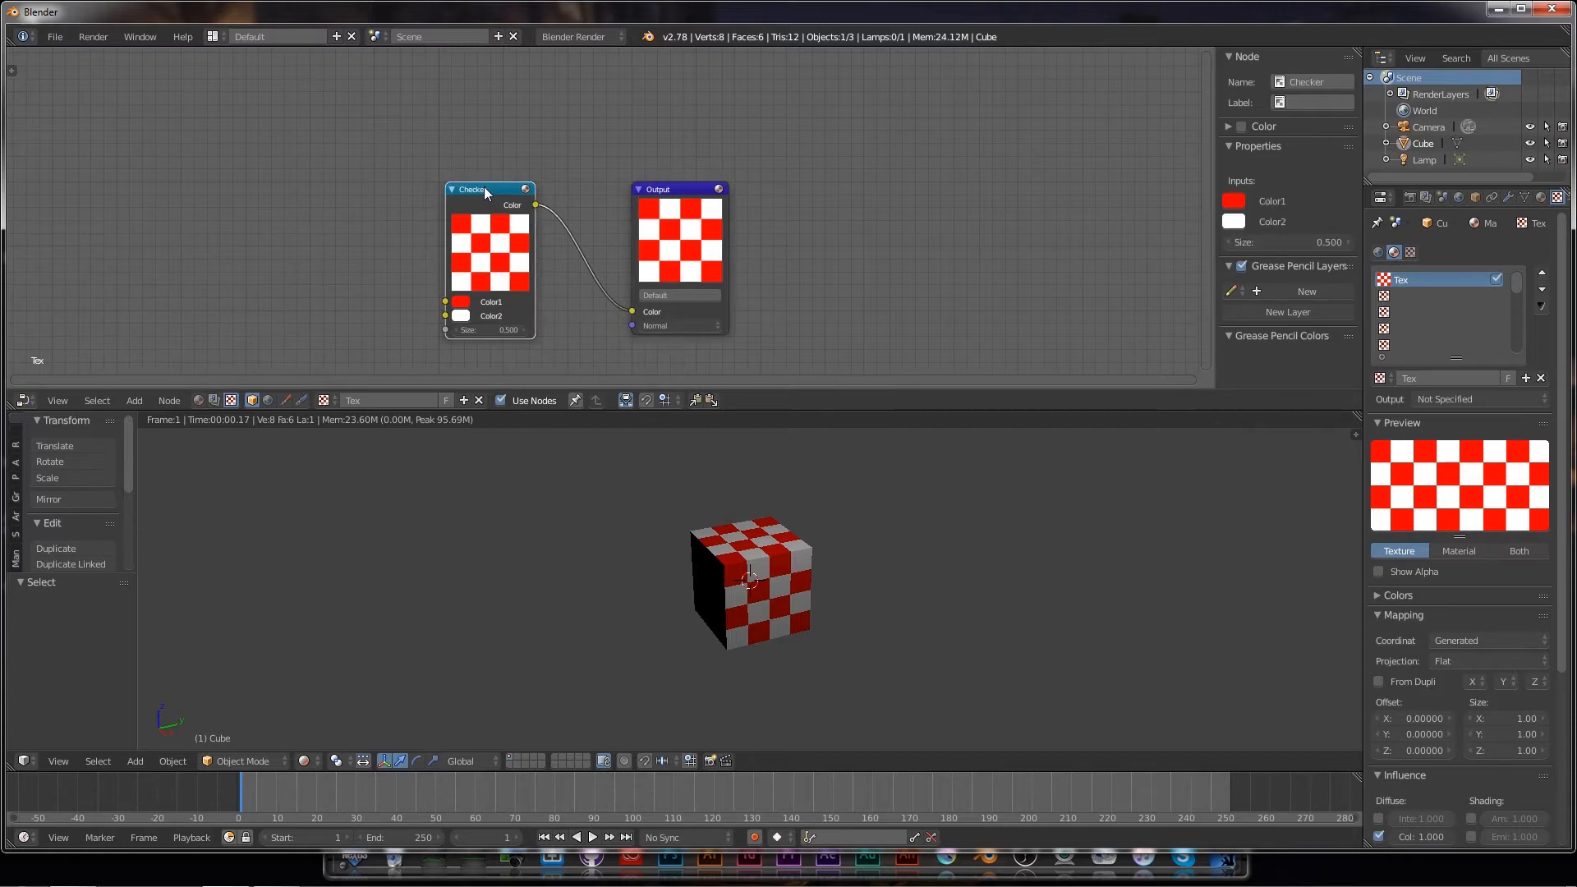
{"action": "key", "text": "x"}
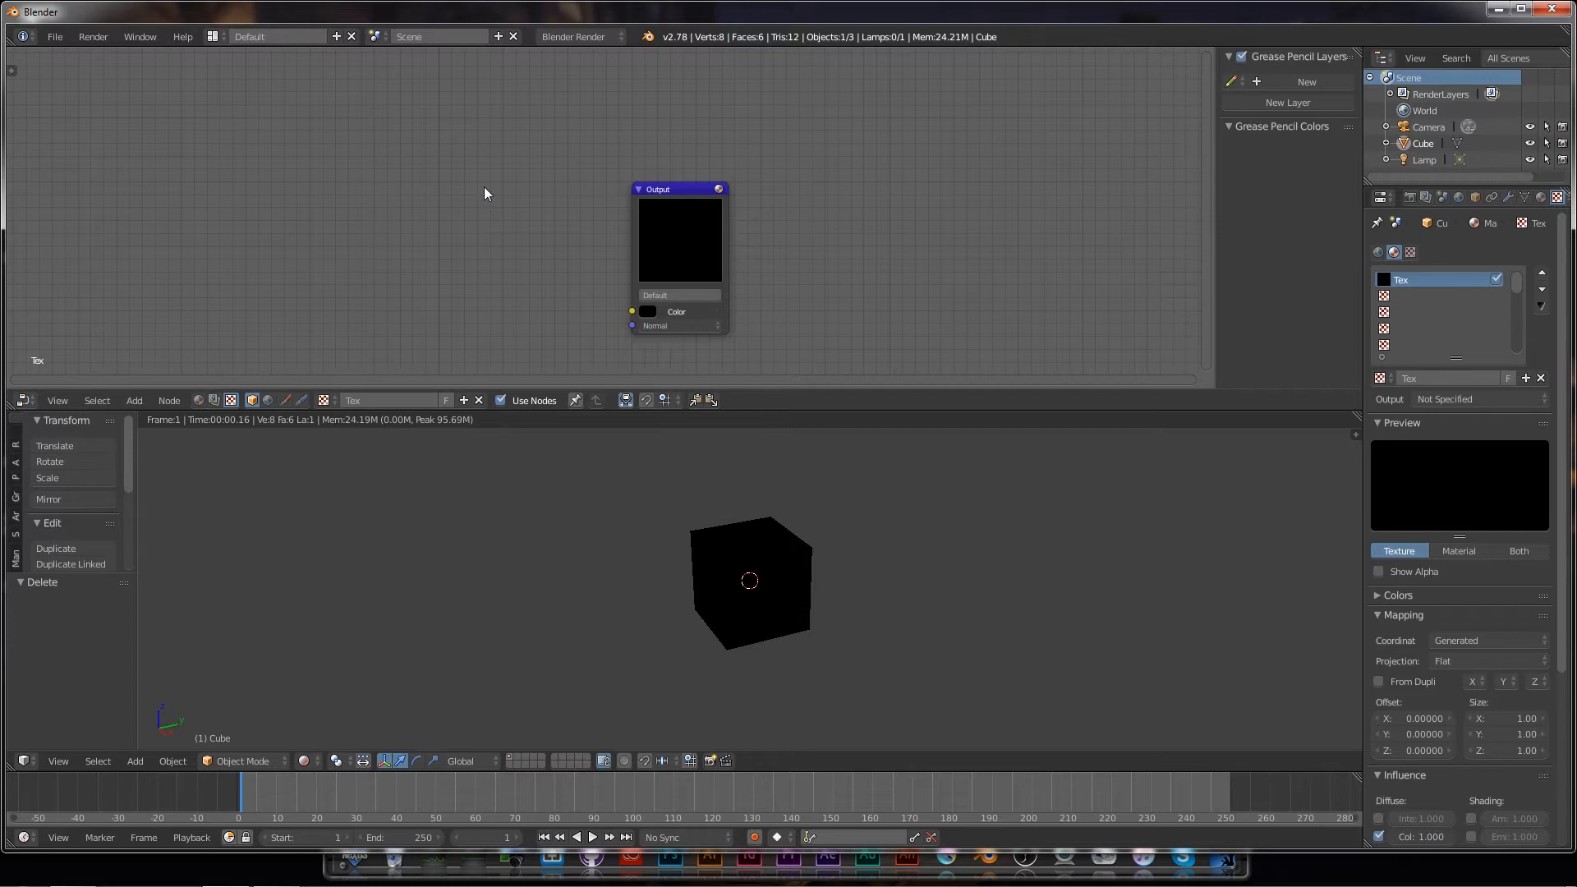
Step: Add a Bricks pattern node and wire its Color into the Output node's Color input
{"action": "left_click", "coordinate": [134, 400]}
{"action": "mouse_move", "coordinate": [161, 303]}
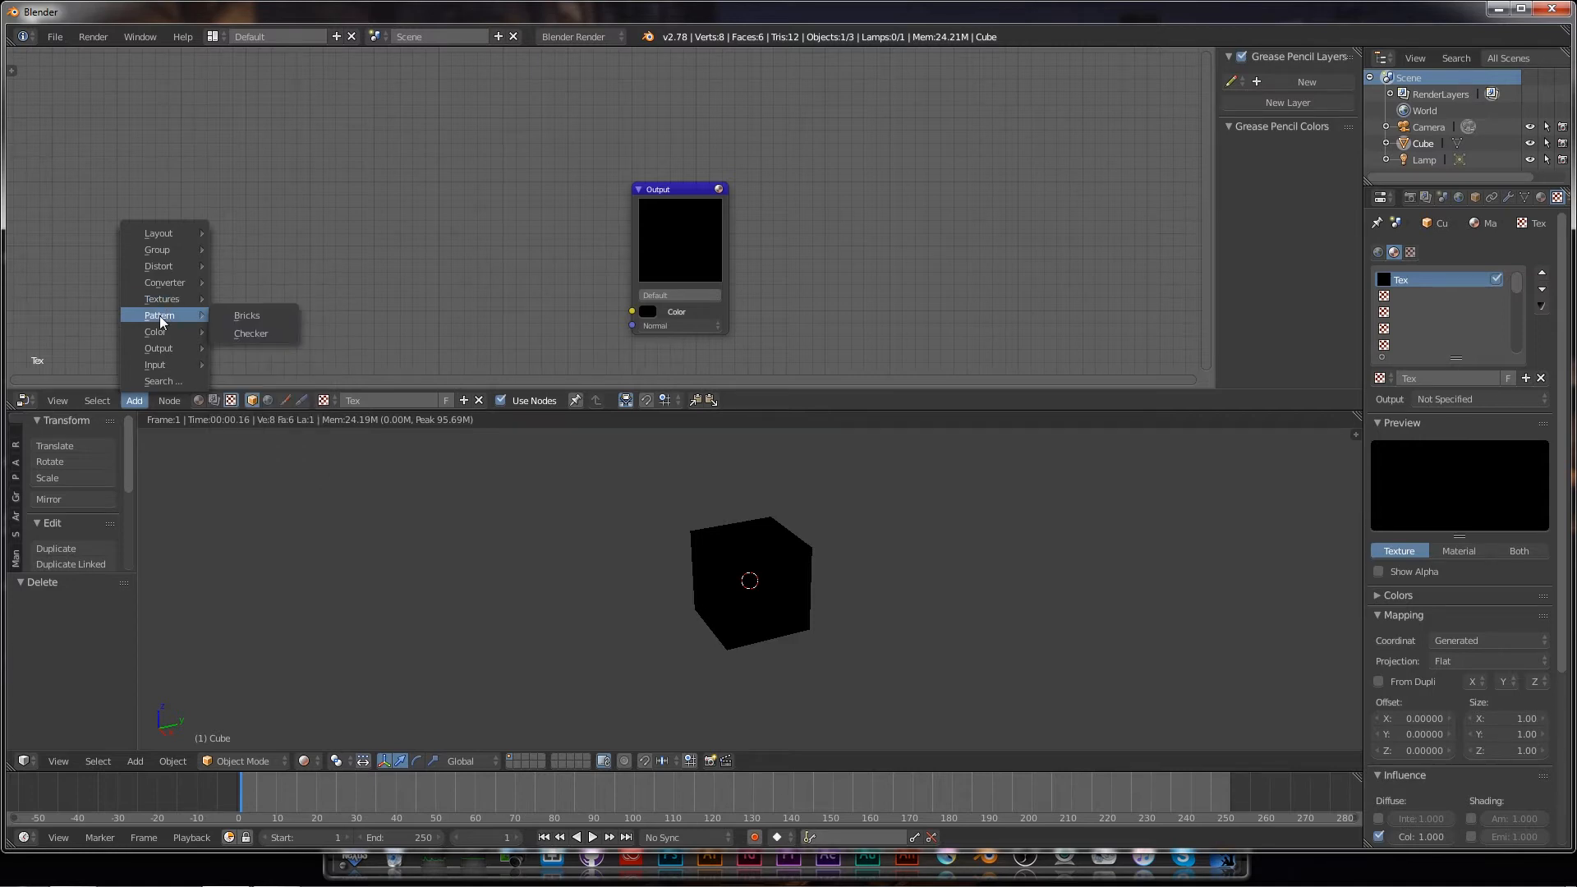
{"action": "left_click", "coordinate": [246, 317]}
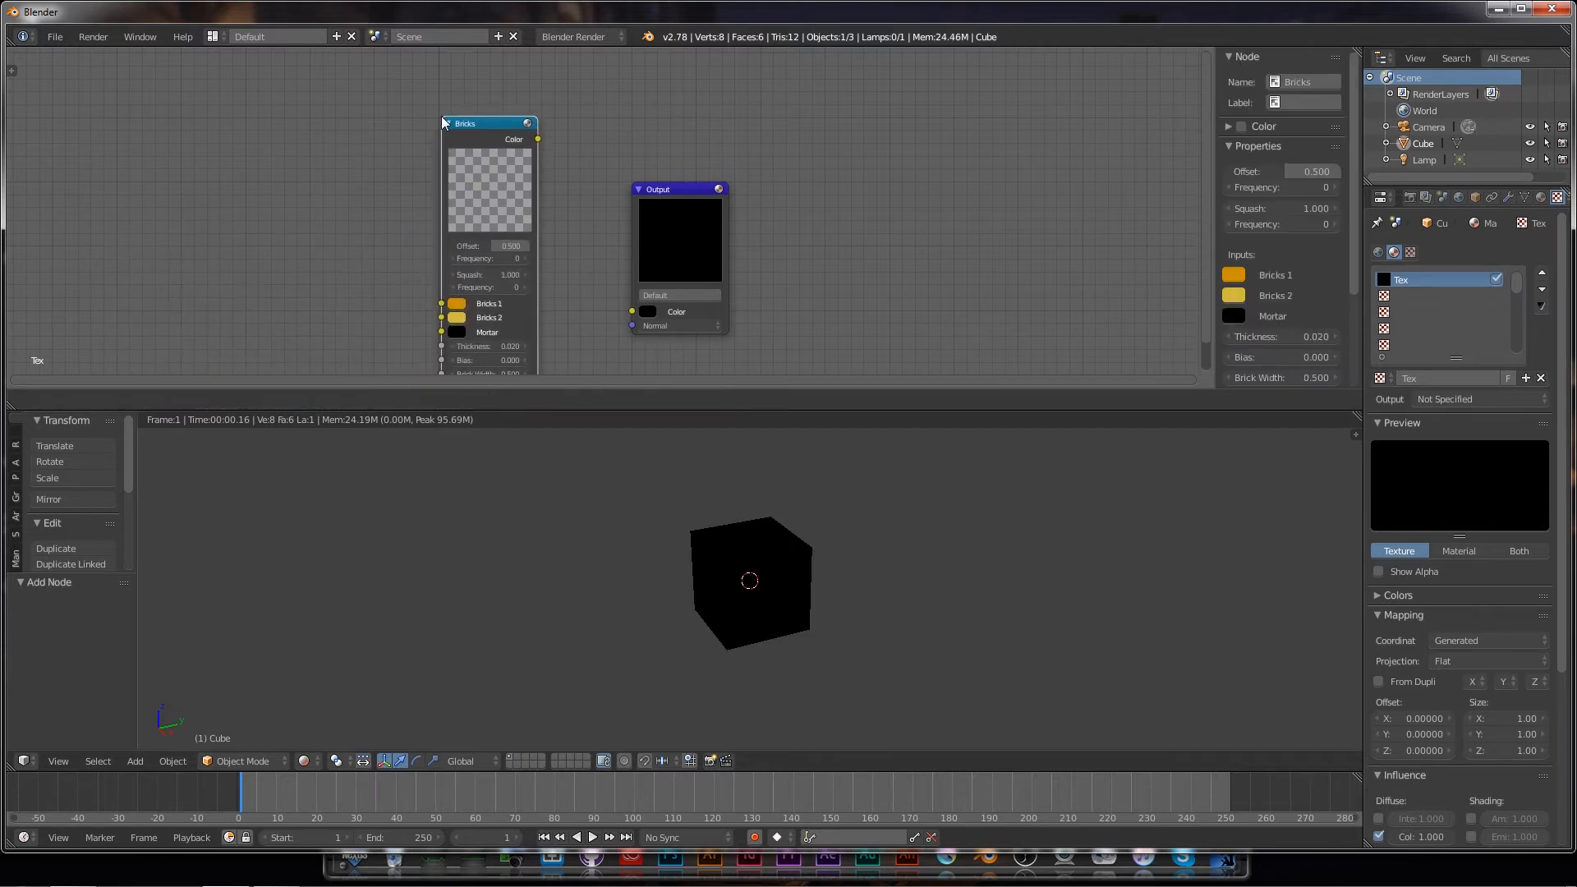
{"action": "left_click", "coordinate": [438, 90]}
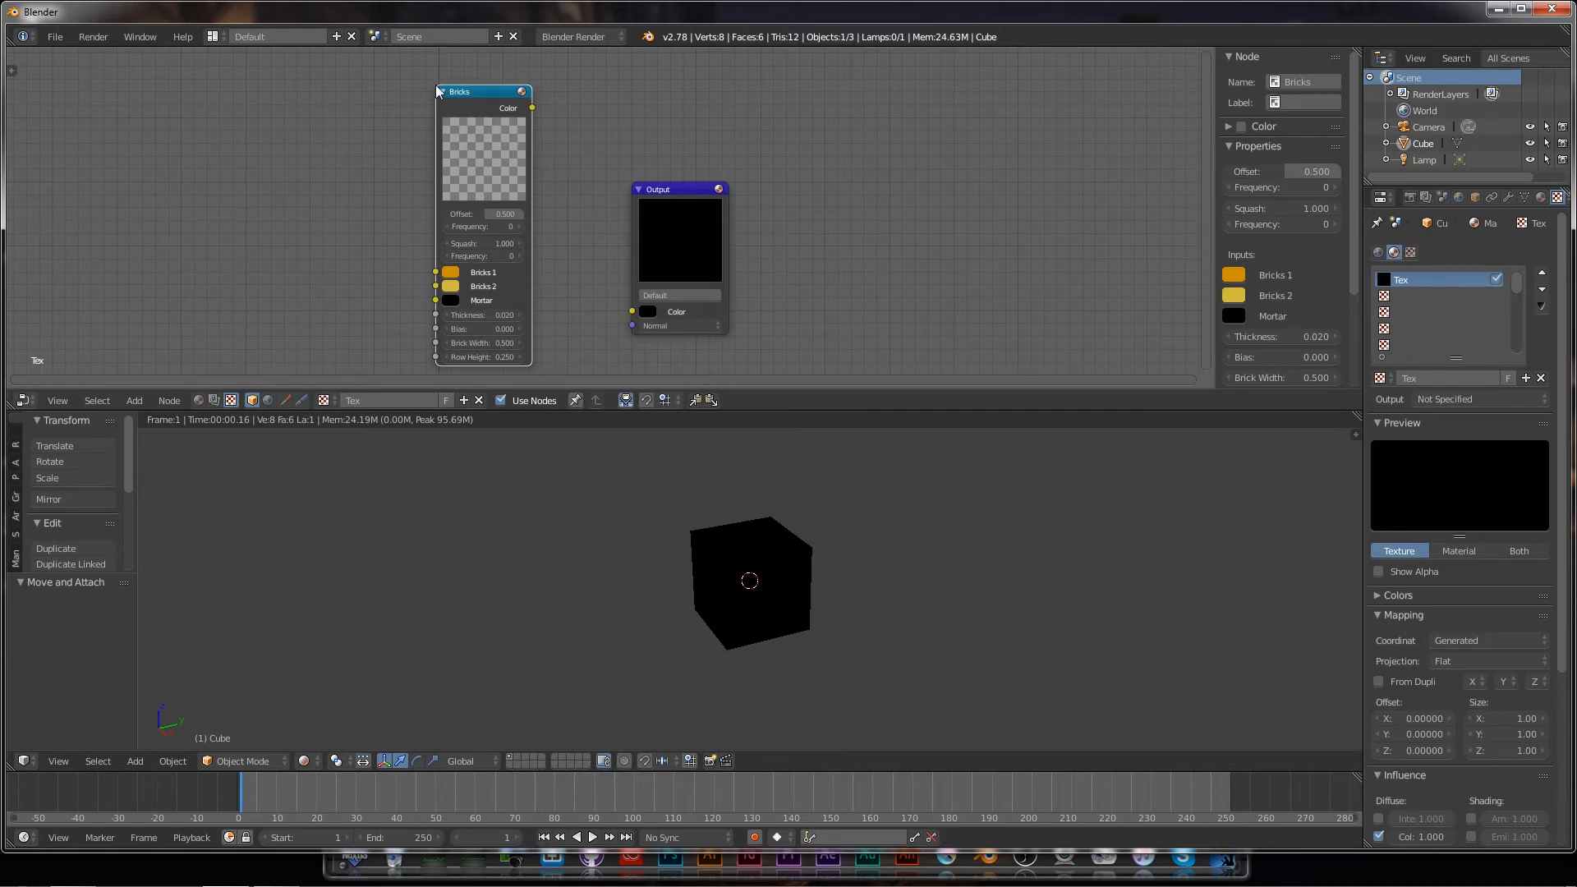
{"action": "left_click", "coordinate": [531, 108]}
{"action": "left_click_drag", "start_coordinate": [533, 108], "coordinate": [629, 316]}
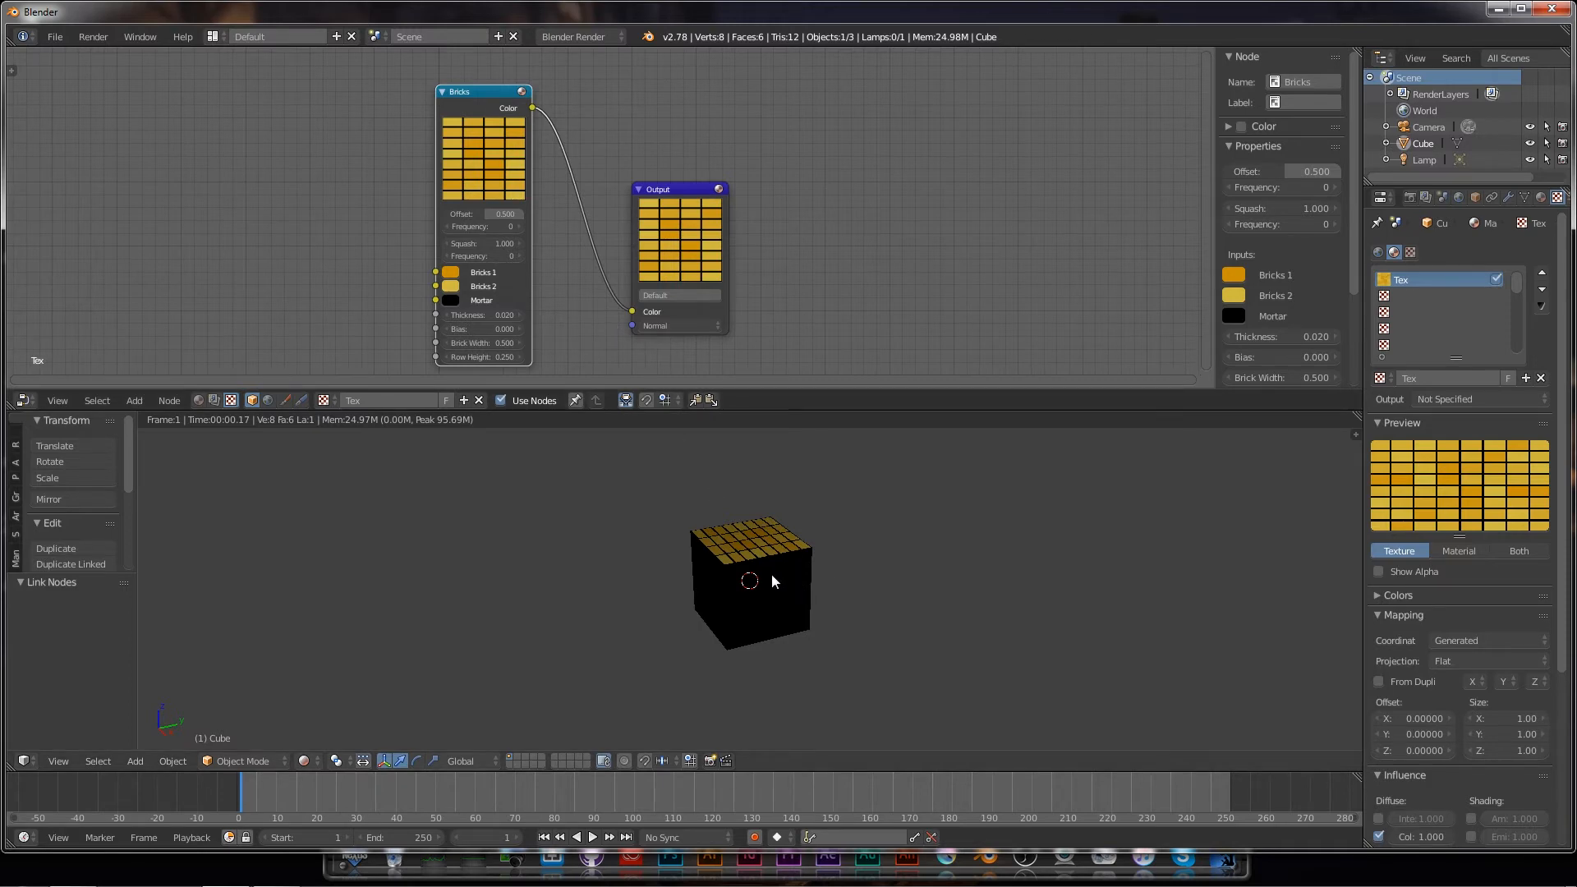
Step: Orbit to the cube's top face and change Bricks 1 to red and Bricks 2 to pink
{"action": "middle_click_drag", "start_coordinate": [772, 574], "coordinate": [765, 630]}
{"action": "scroll", "coordinate": [770, 612], "scroll_direction": "up", "scroll_amount": 4}
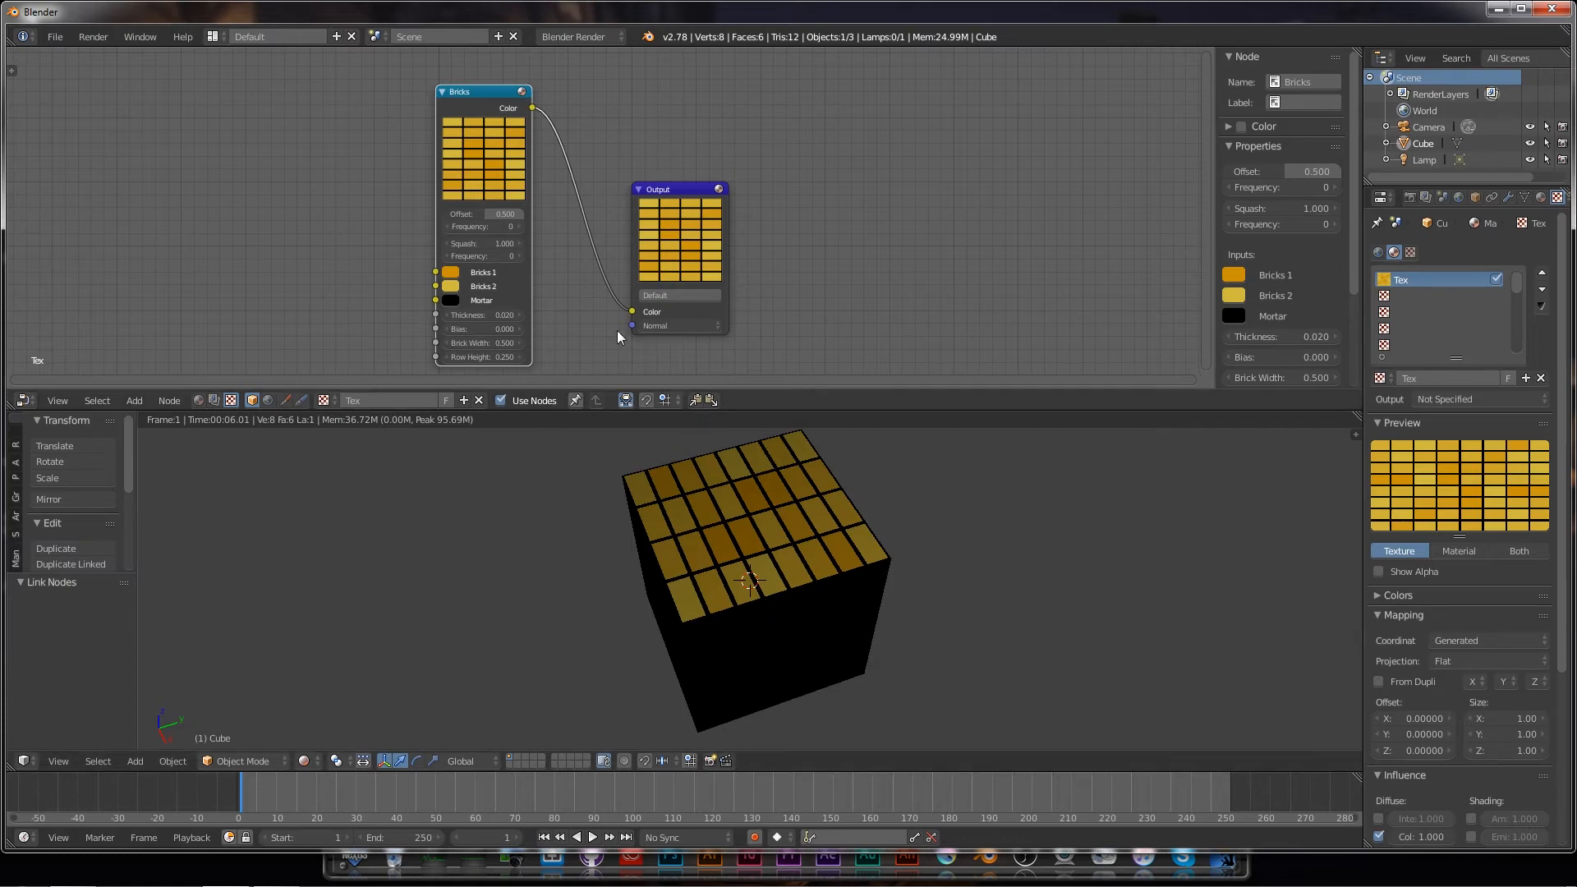
{"action": "left_click", "coordinate": [451, 272]}
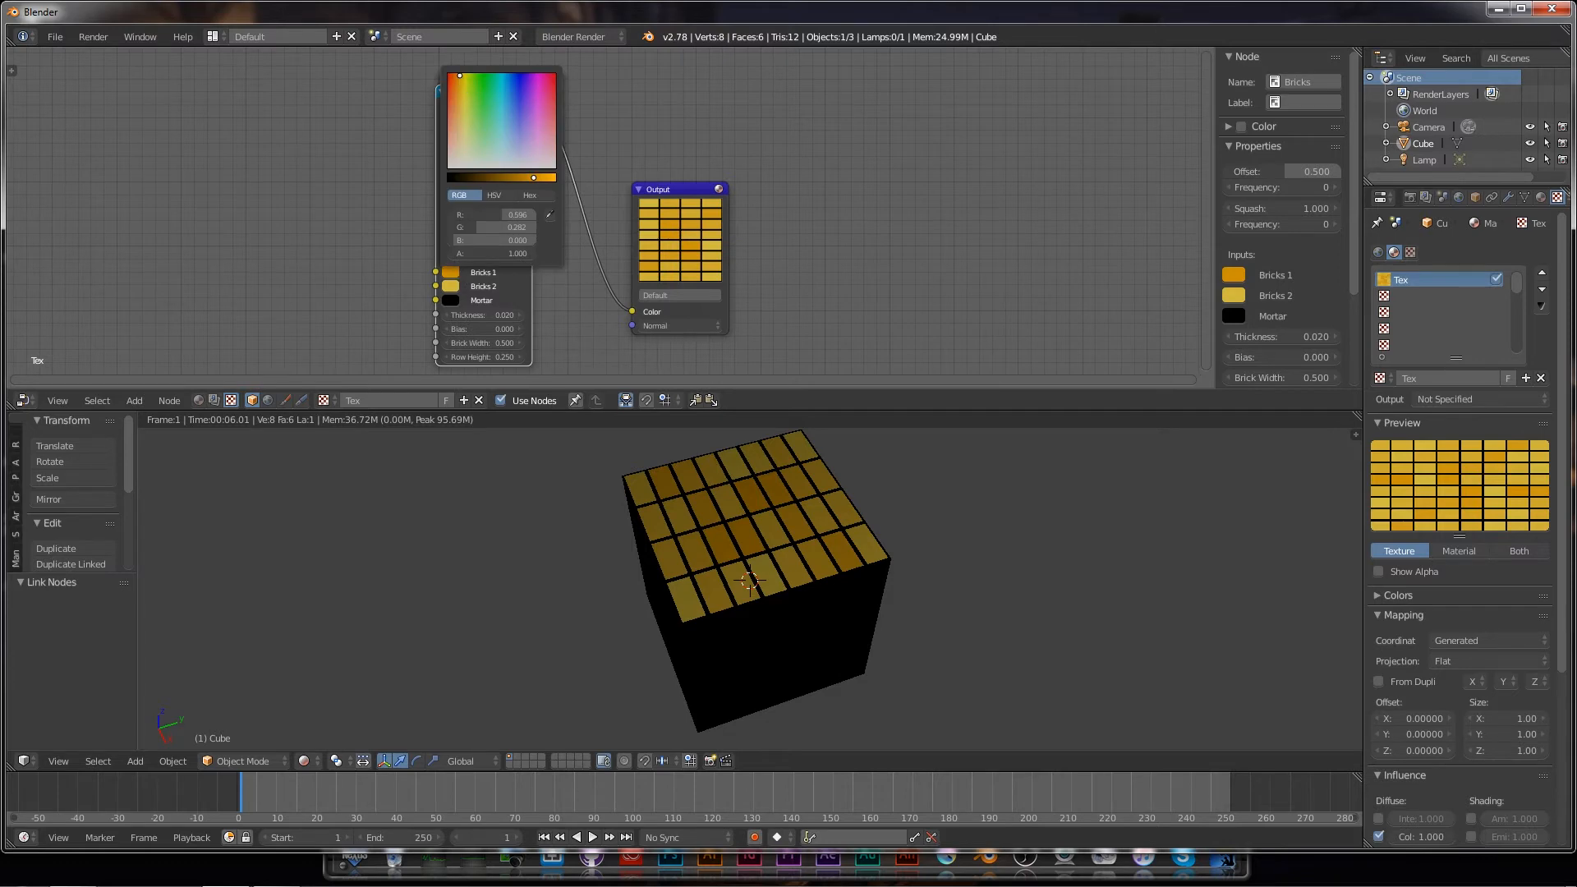
{"action": "left_click_drag", "start_coordinate": [459, 76], "coordinate": [449, 76]}
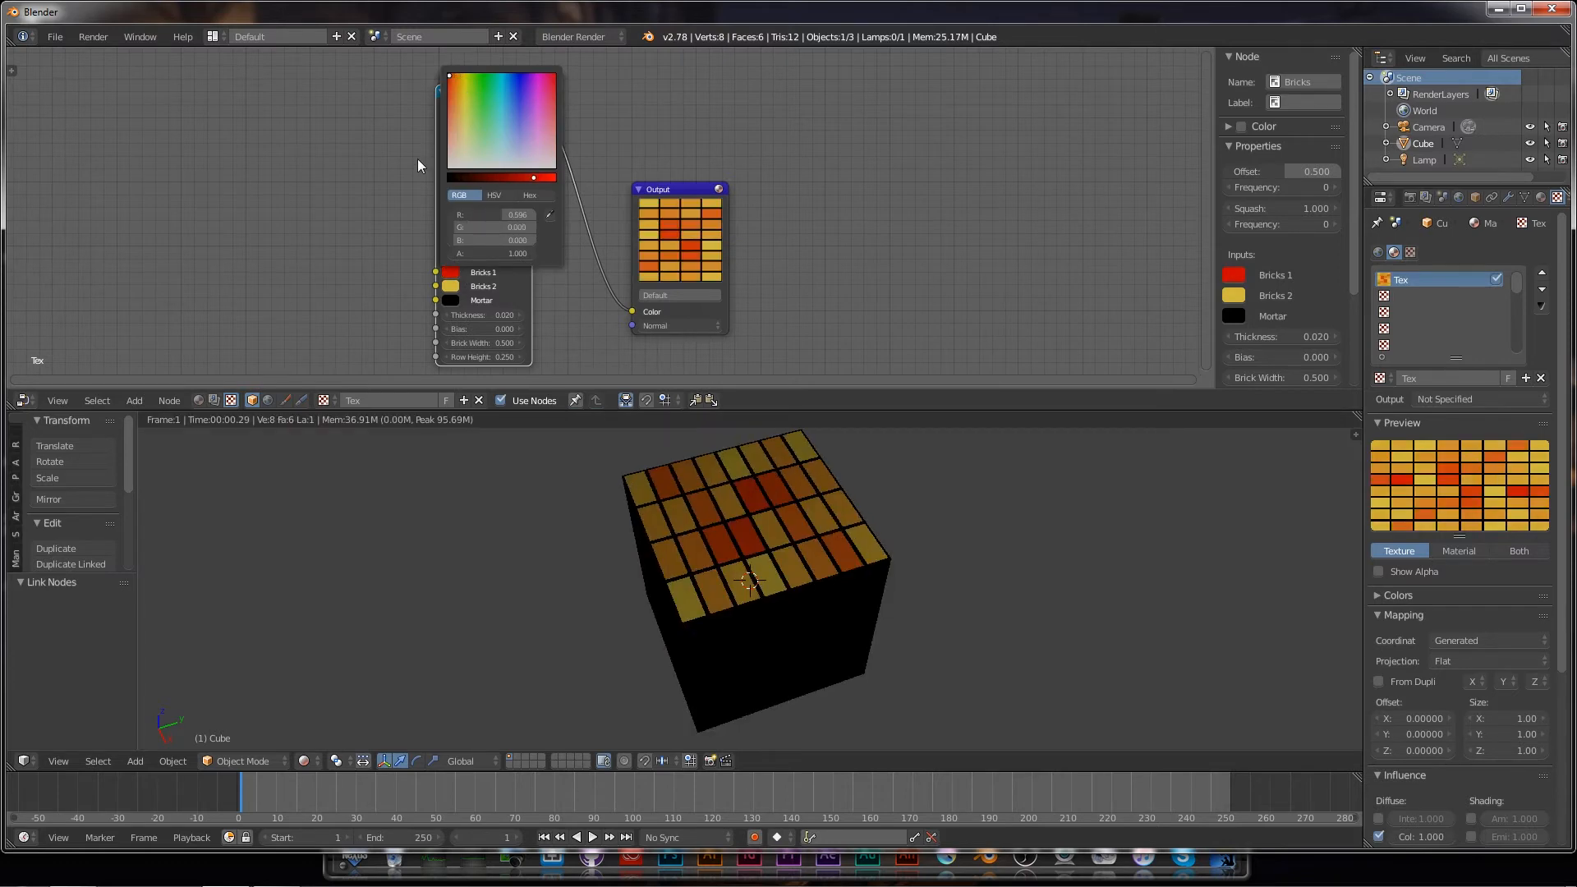
{"action": "left_click", "coordinate": [450, 286]}
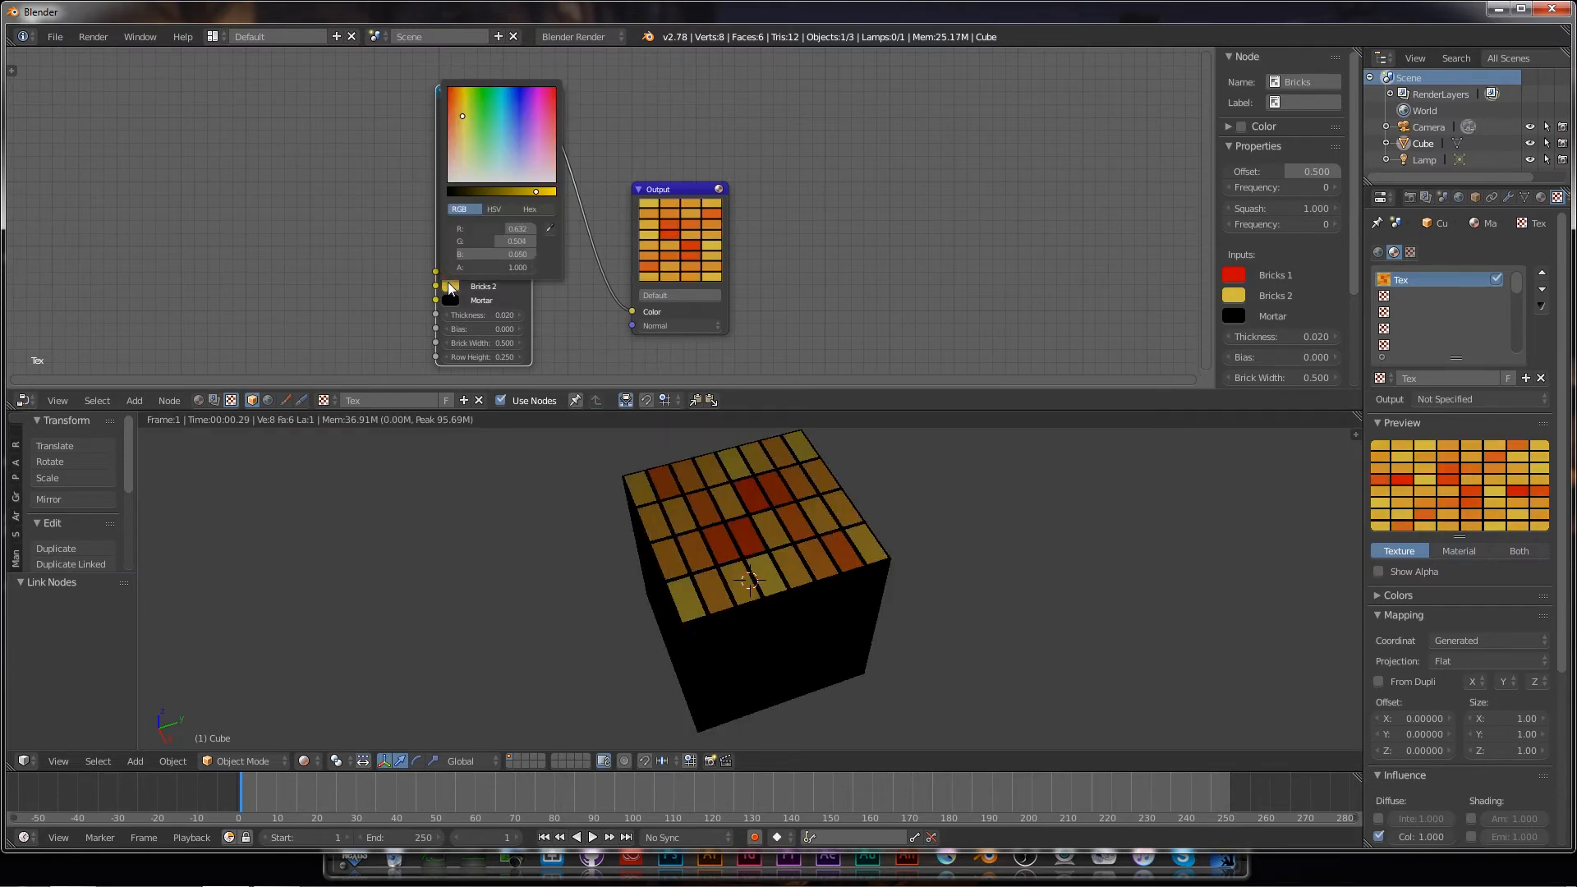
{"action": "left_click", "coordinate": [460, 117]}
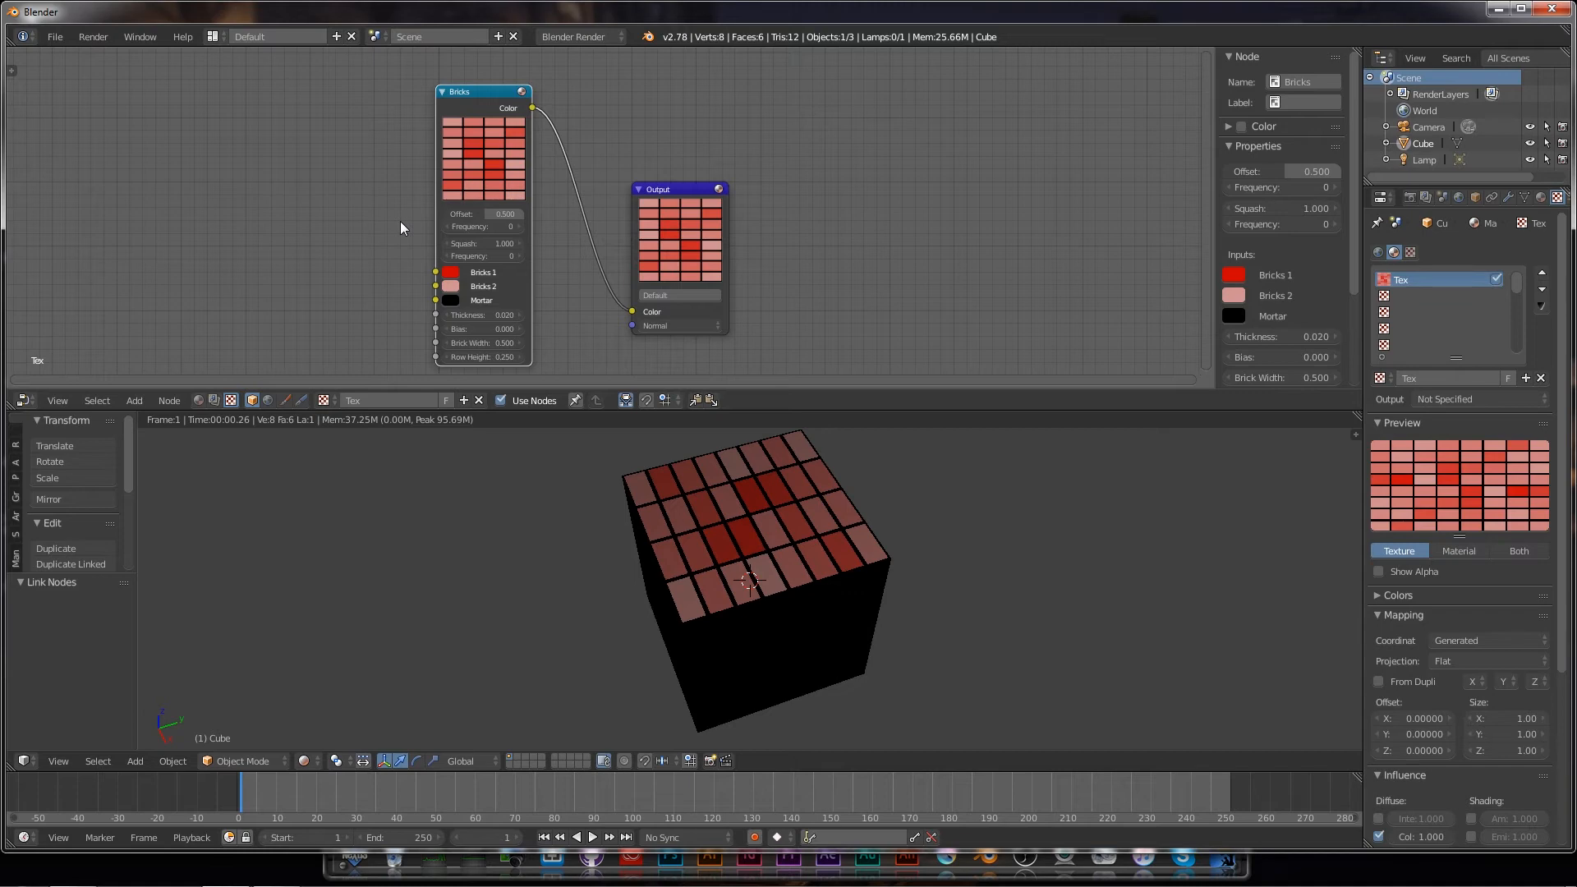
Step: Lighten the Mortar colour slightly, keeping mortar Thickness at 0.020 after testing larger values
{"action": "left_click", "coordinate": [452, 301]}
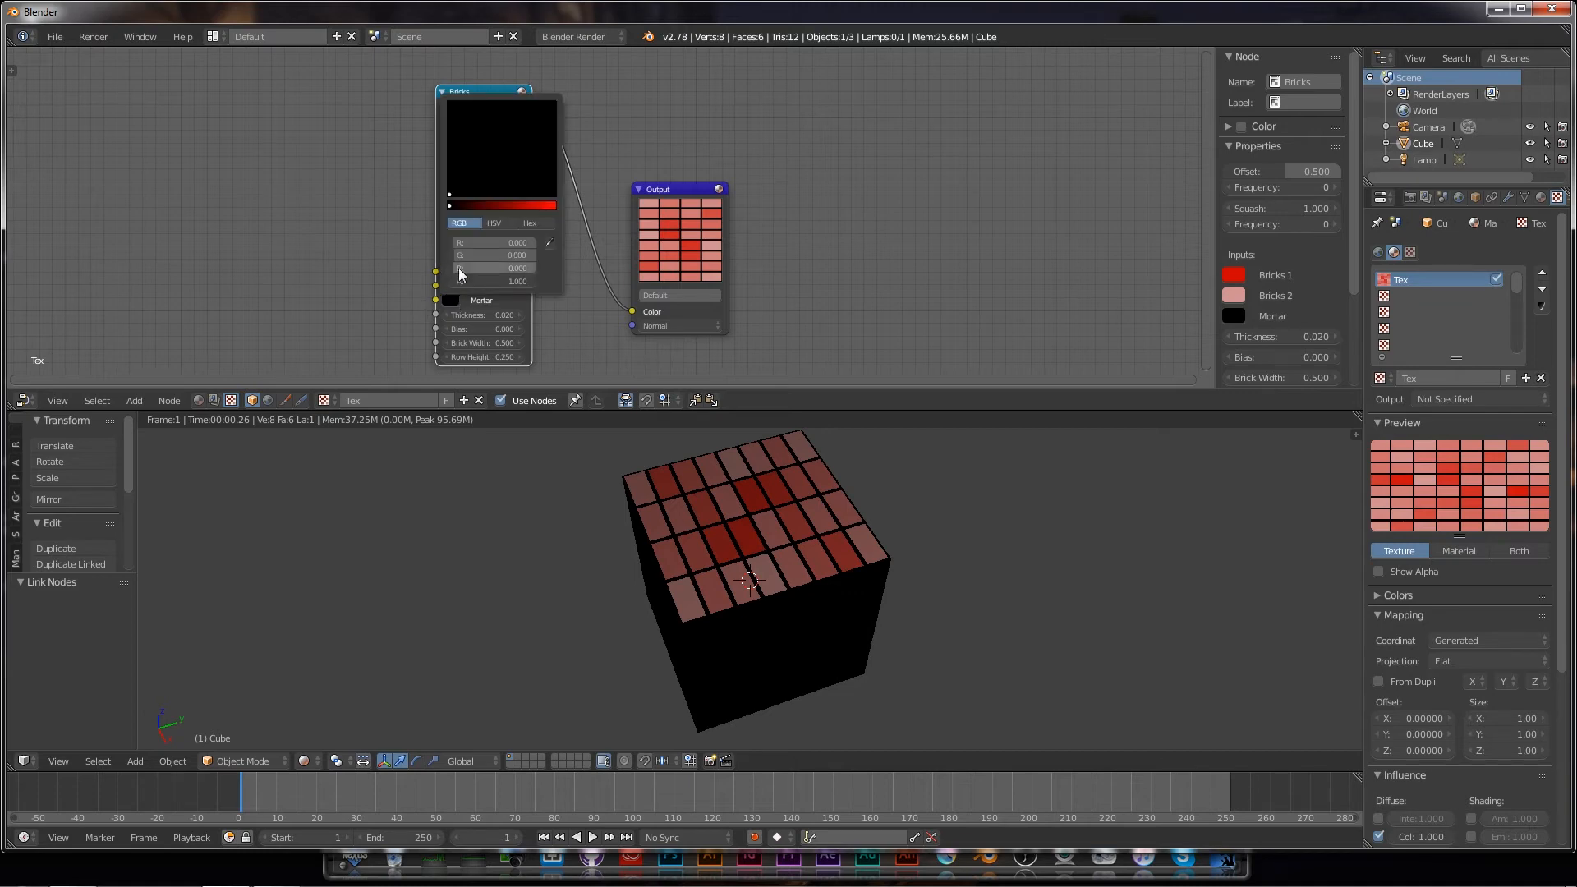
{"action": "left_click_drag", "start_coordinate": [449, 206], "coordinate": [465, 206]}
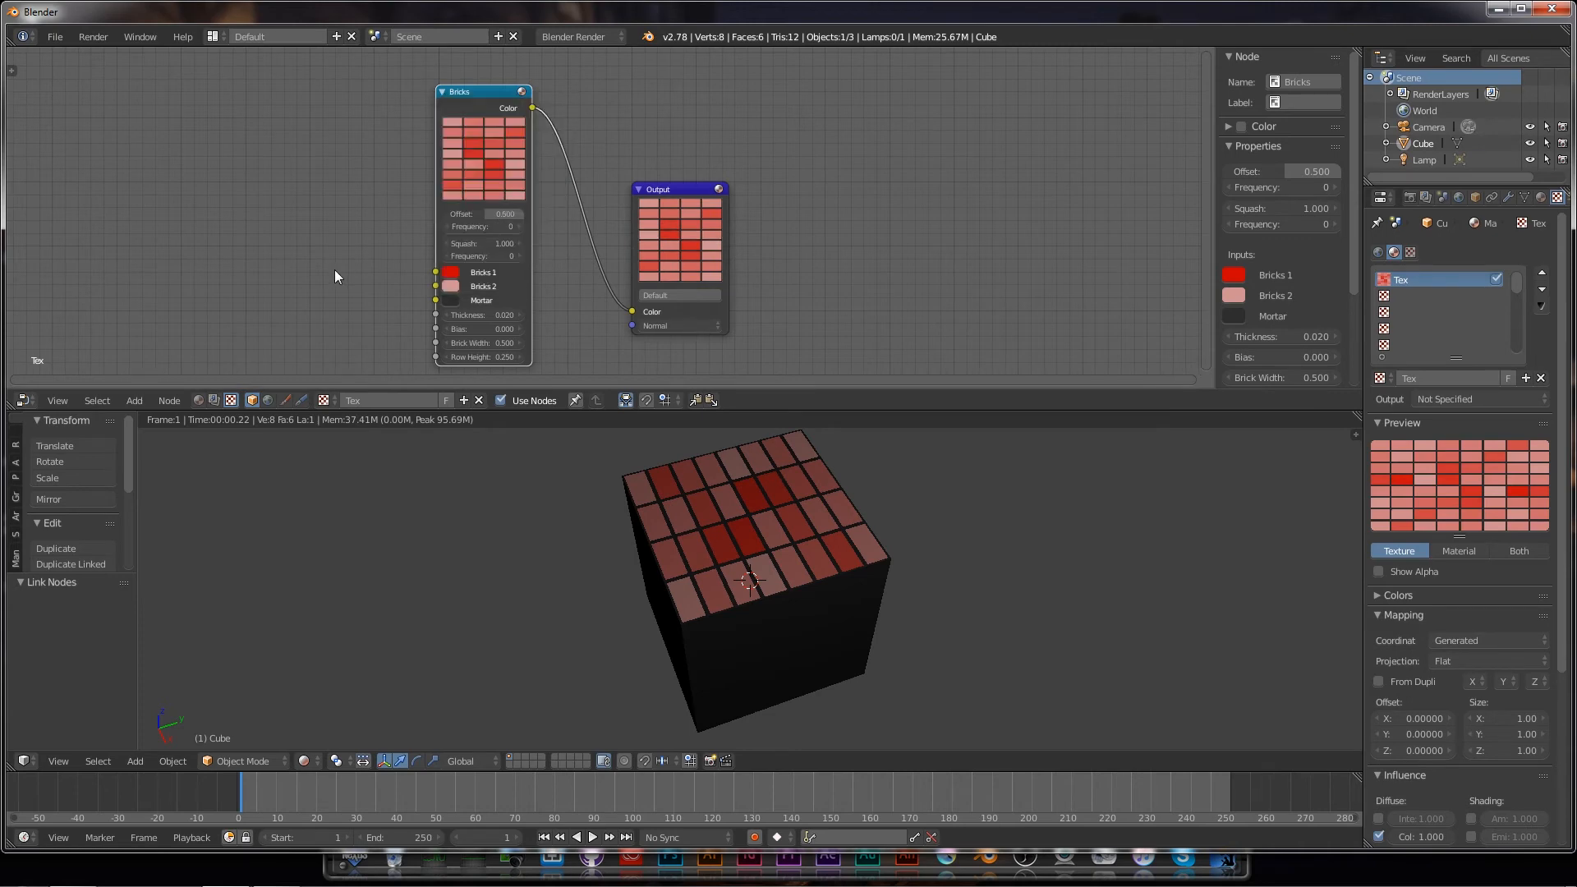
{"action": "left_click", "coordinate": [519, 314]}
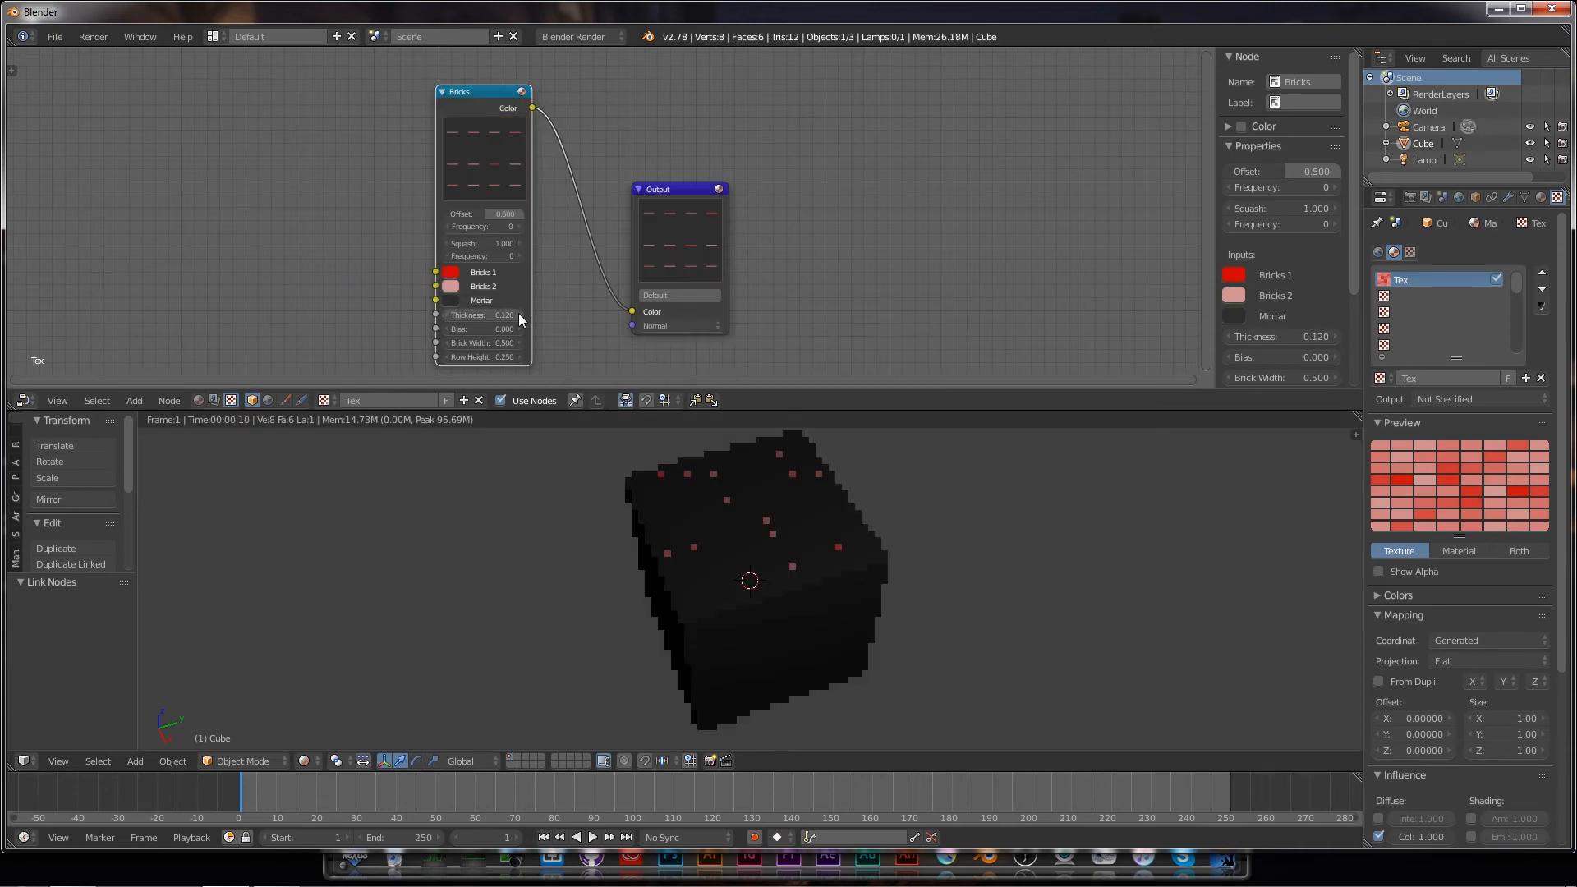
{"action": "left_click", "coordinate": [519, 315]}
{"action": "left_click", "coordinate": [519, 315]}
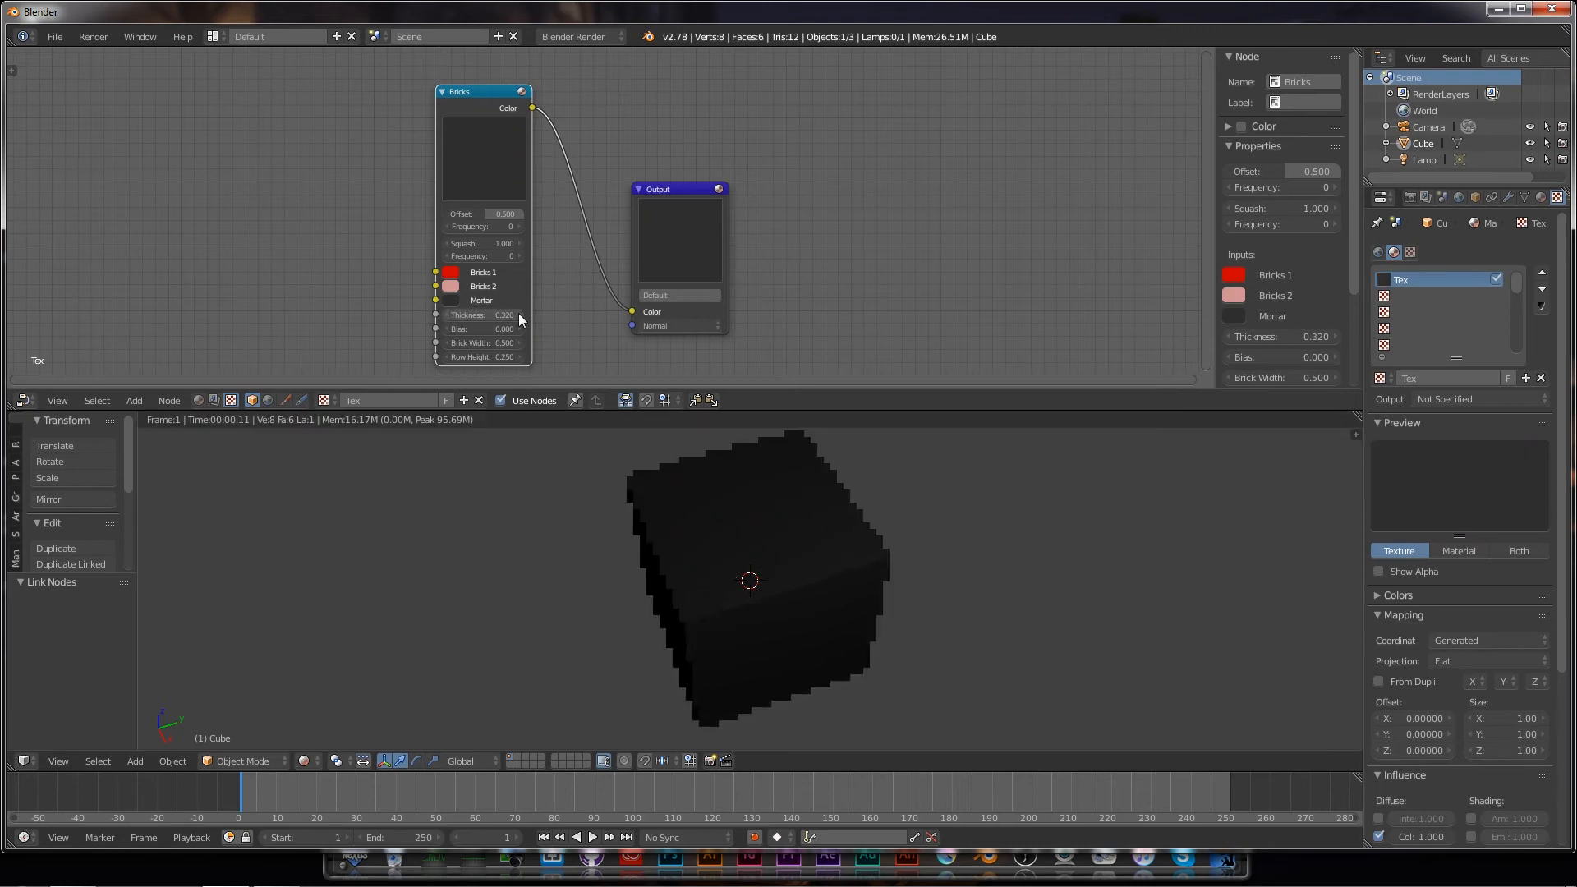
{"action": "left_click", "coordinate": [446, 314]}
{"action": "left_click", "coordinate": [446, 313]}
{"action": "left_click", "coordinate": [446, 314]}
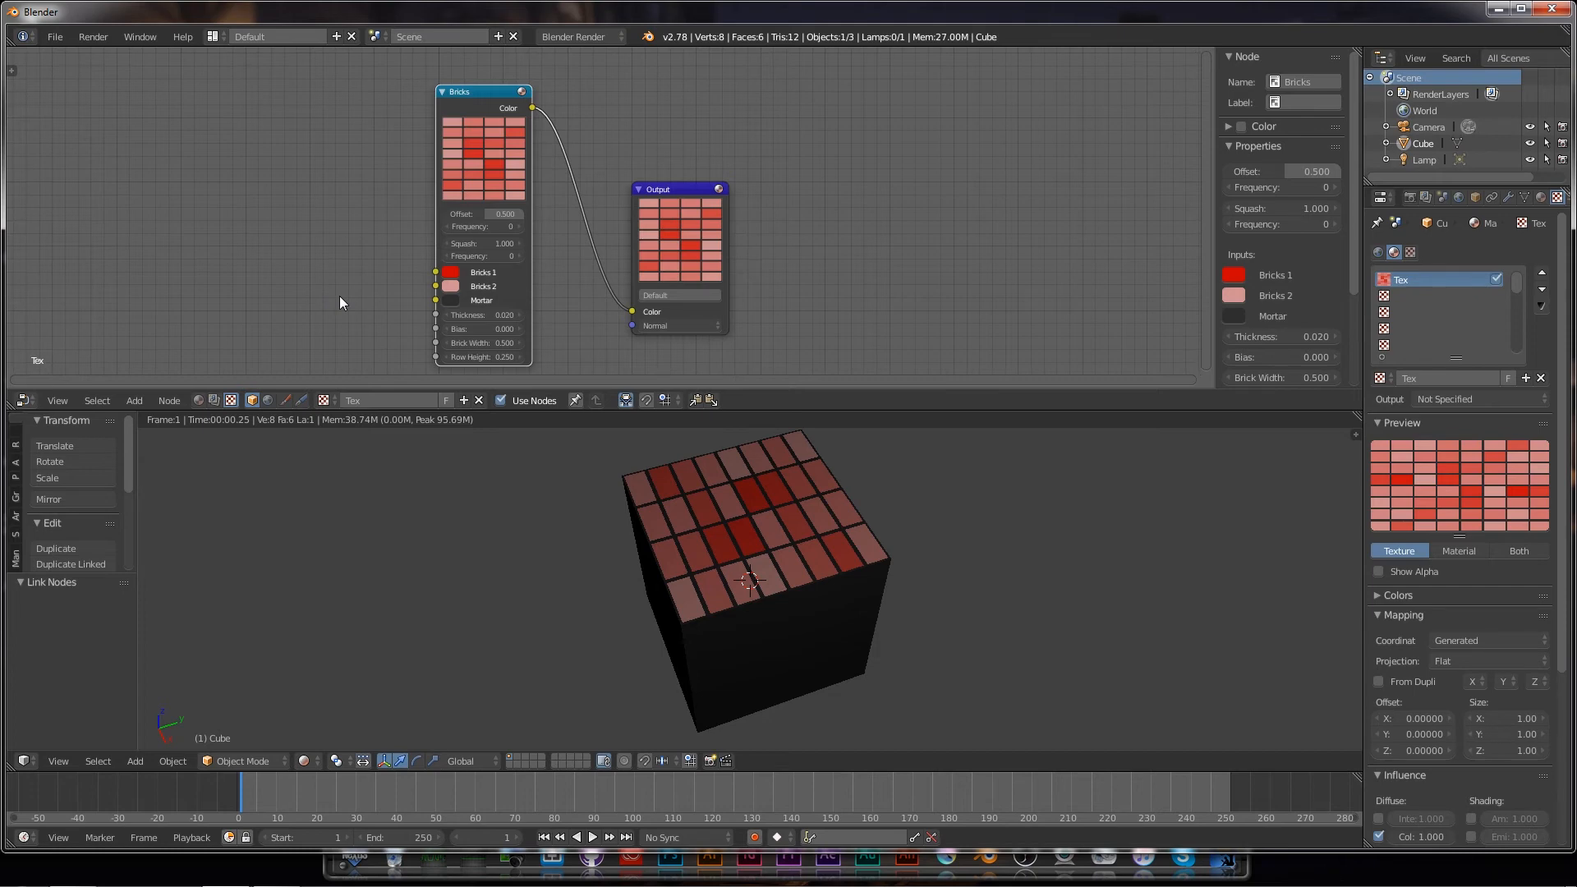
Step: Add a Stucci node left of Bricks and connect its Color to the Bricks 1 input
{"action": "left_click", "coordinate": [129, 397]}
{"action": "mouse_move", "coordinate": [170, 302]}
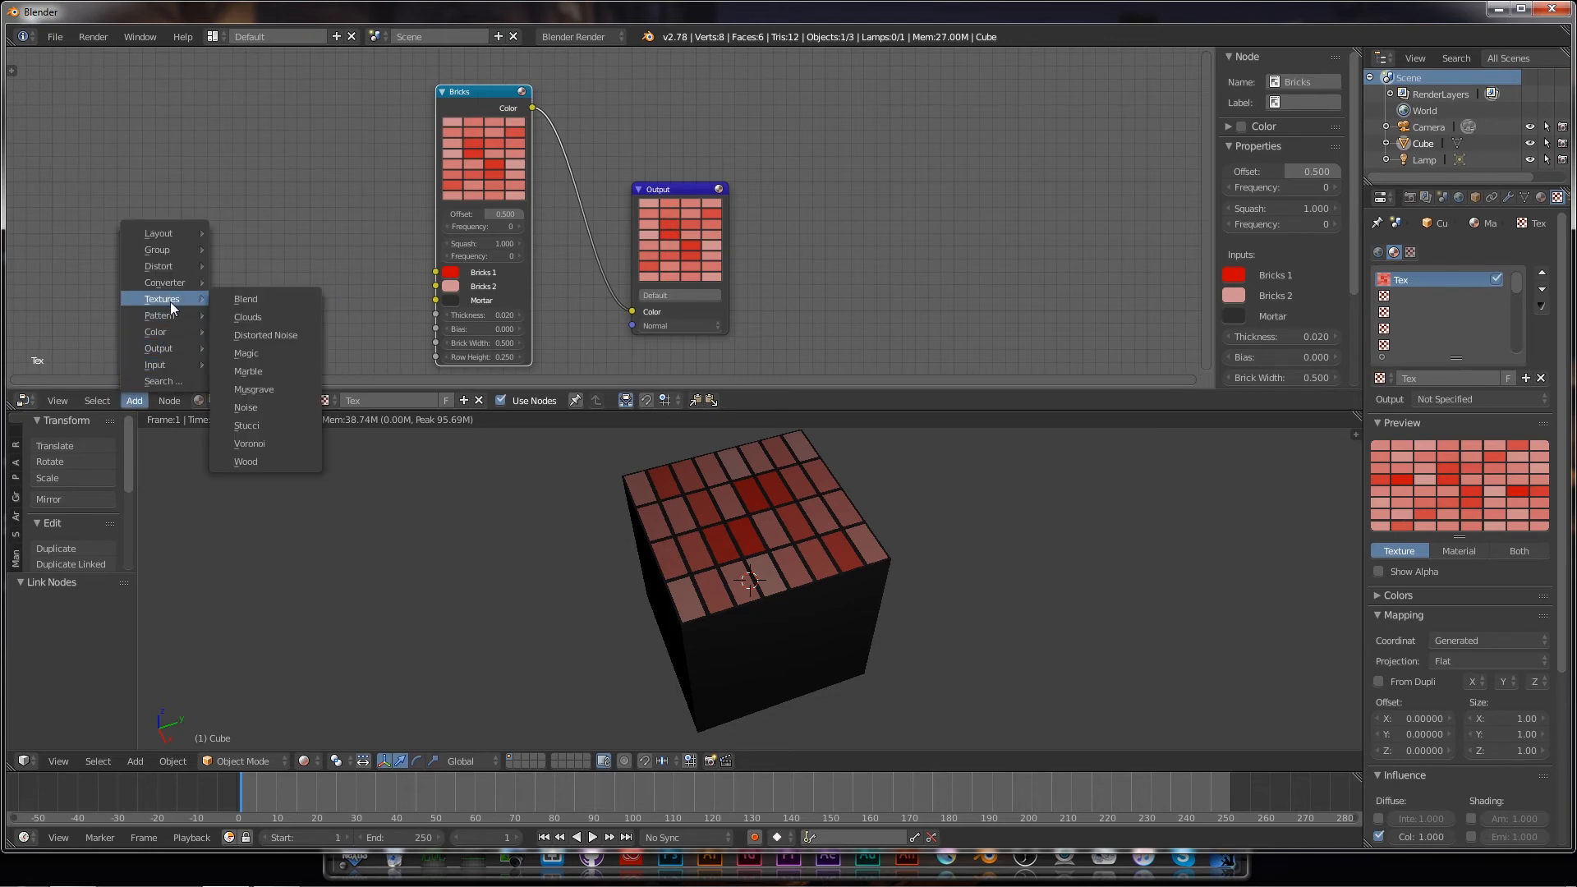
{"action": "left_click", "coordinate": [255, 421]}
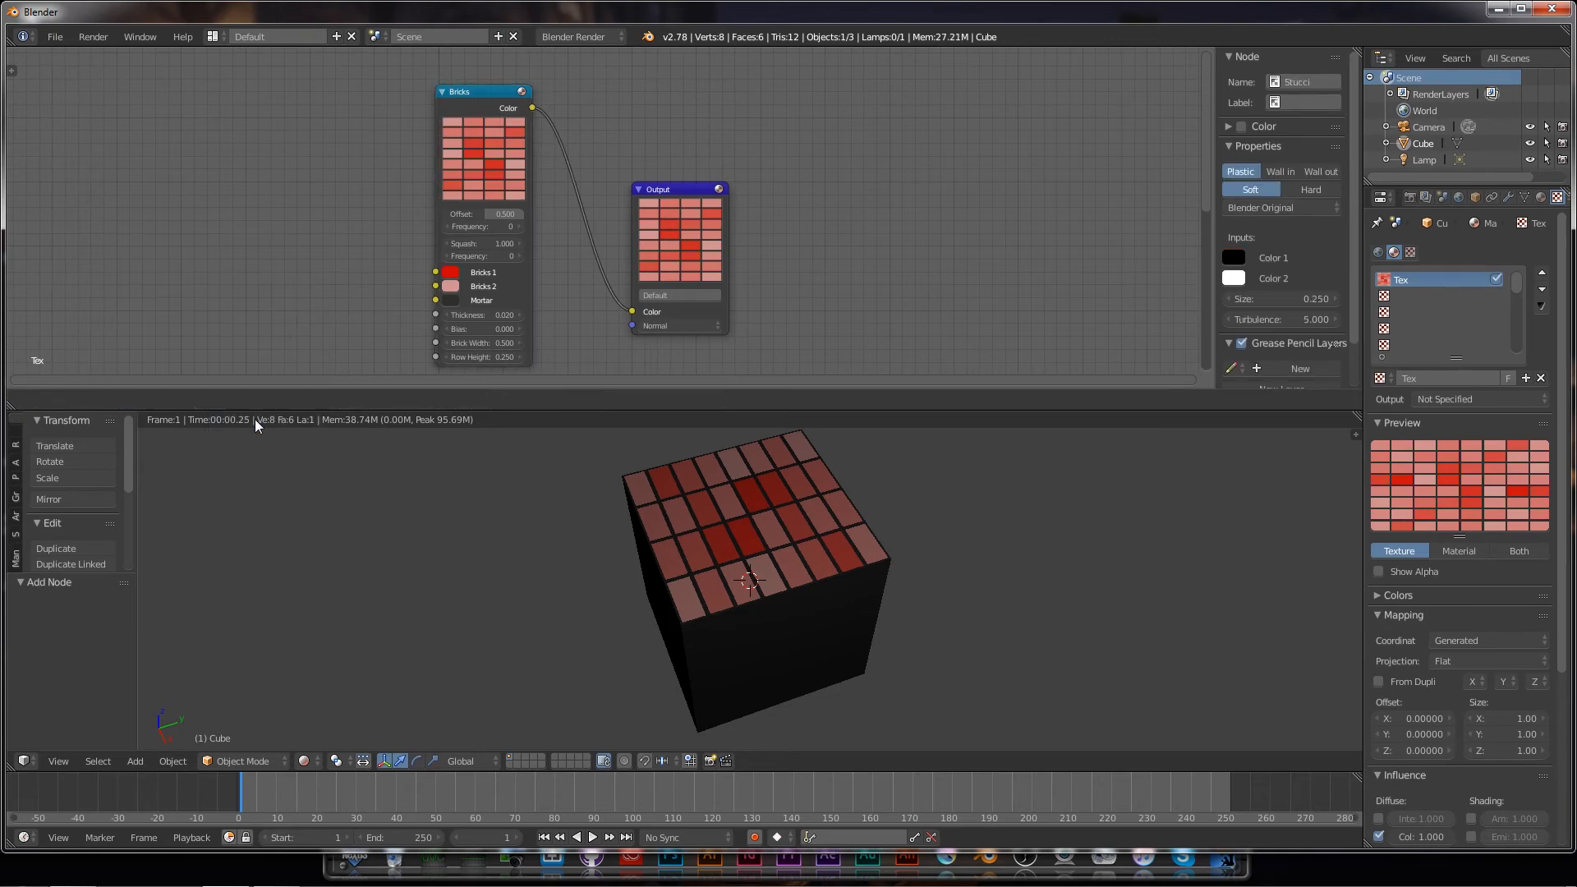
{"action": "left_click", "coordinate": [254, 91]}
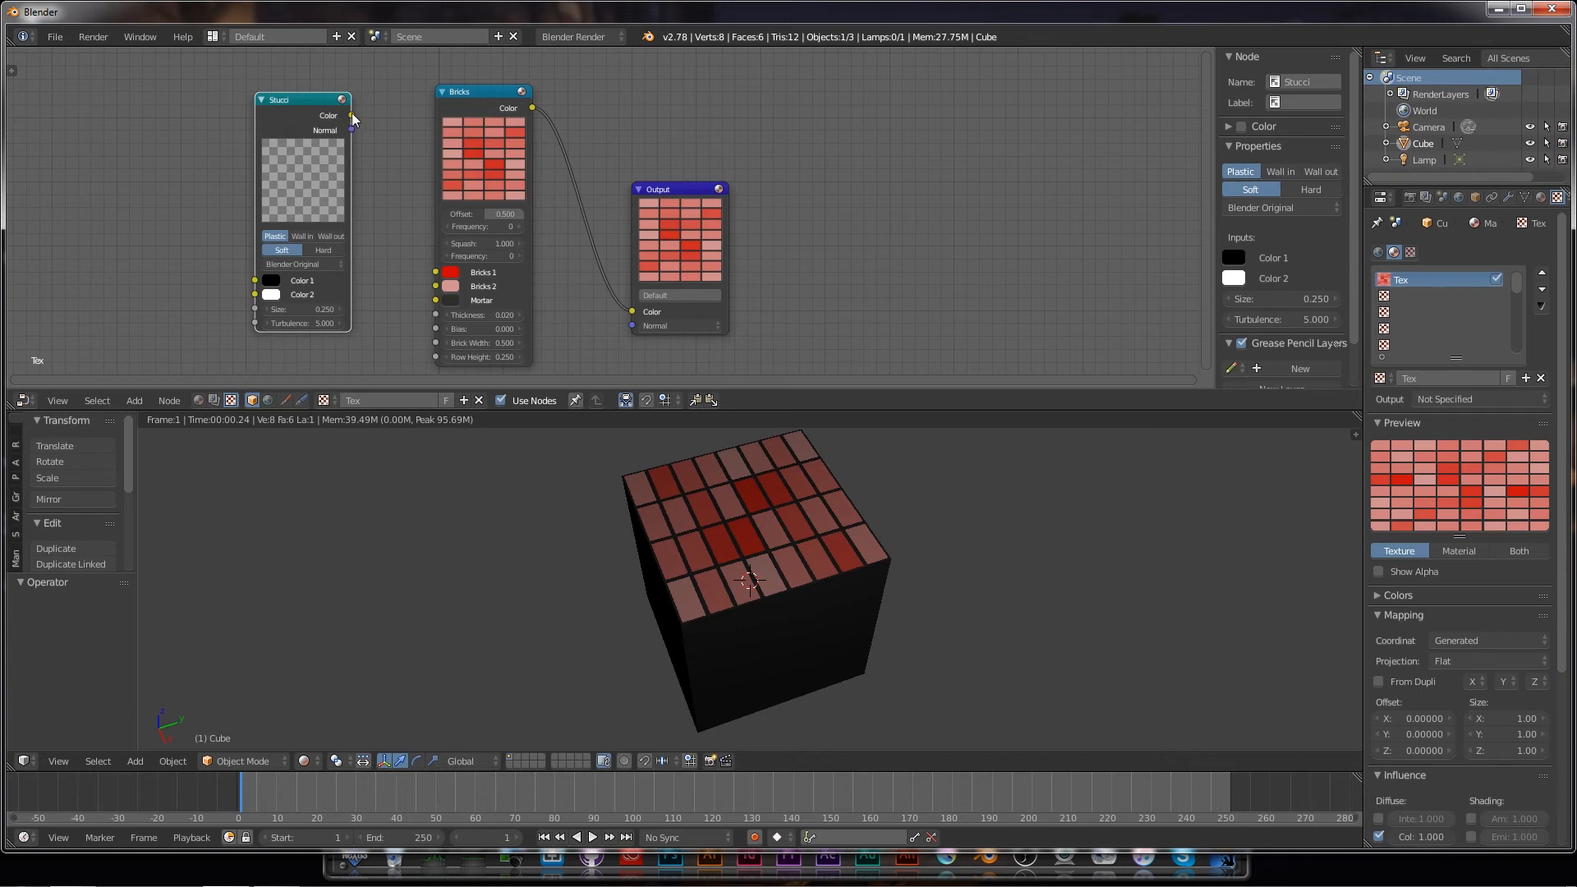
{"action": "left_click_drag", "start_coordinate": [352, 117], "coordinate": [435, 273]}
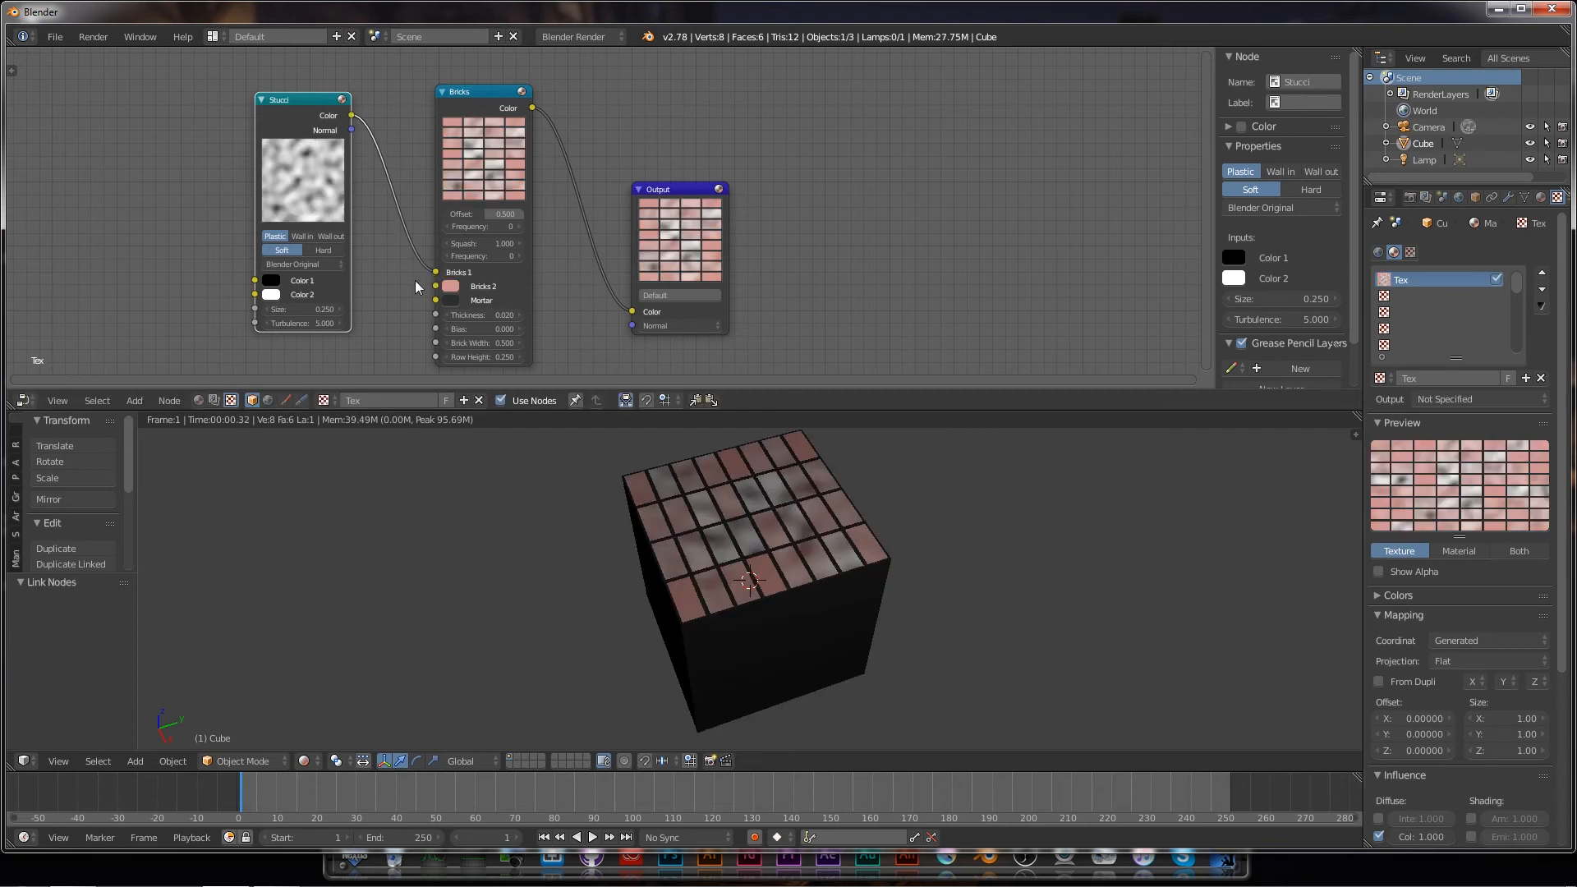